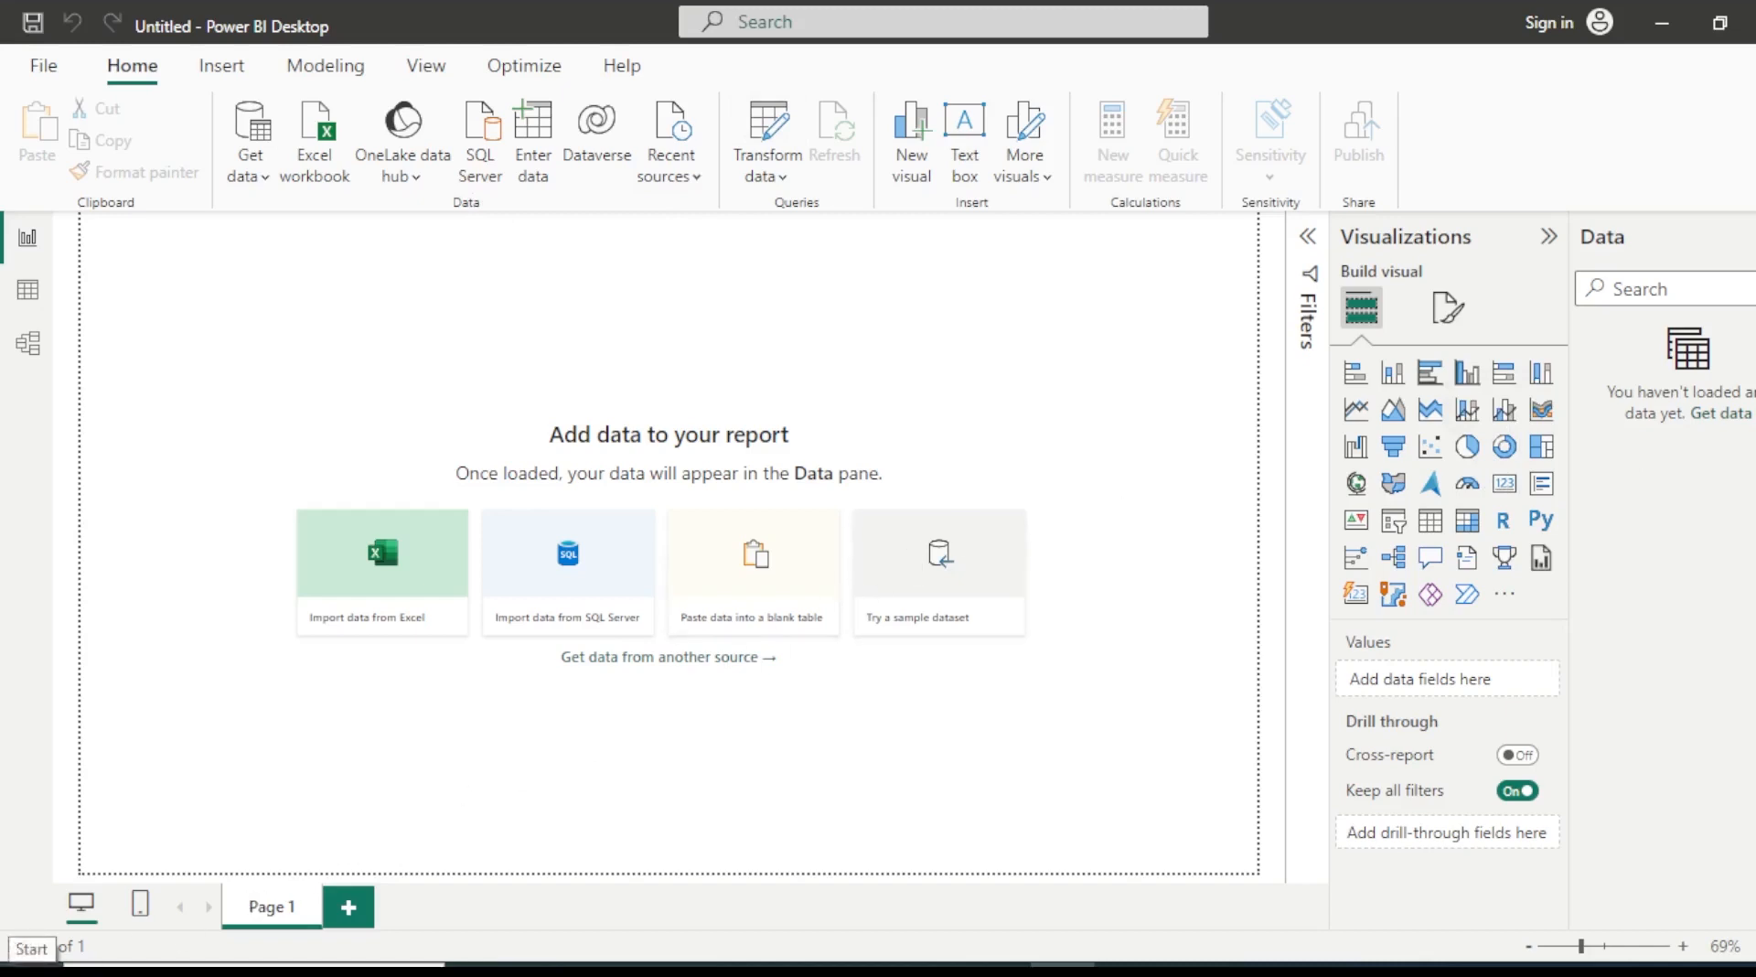
# - Find the Microsoft Store through the Windows search and launch it
pyautogui.click(27, 960)
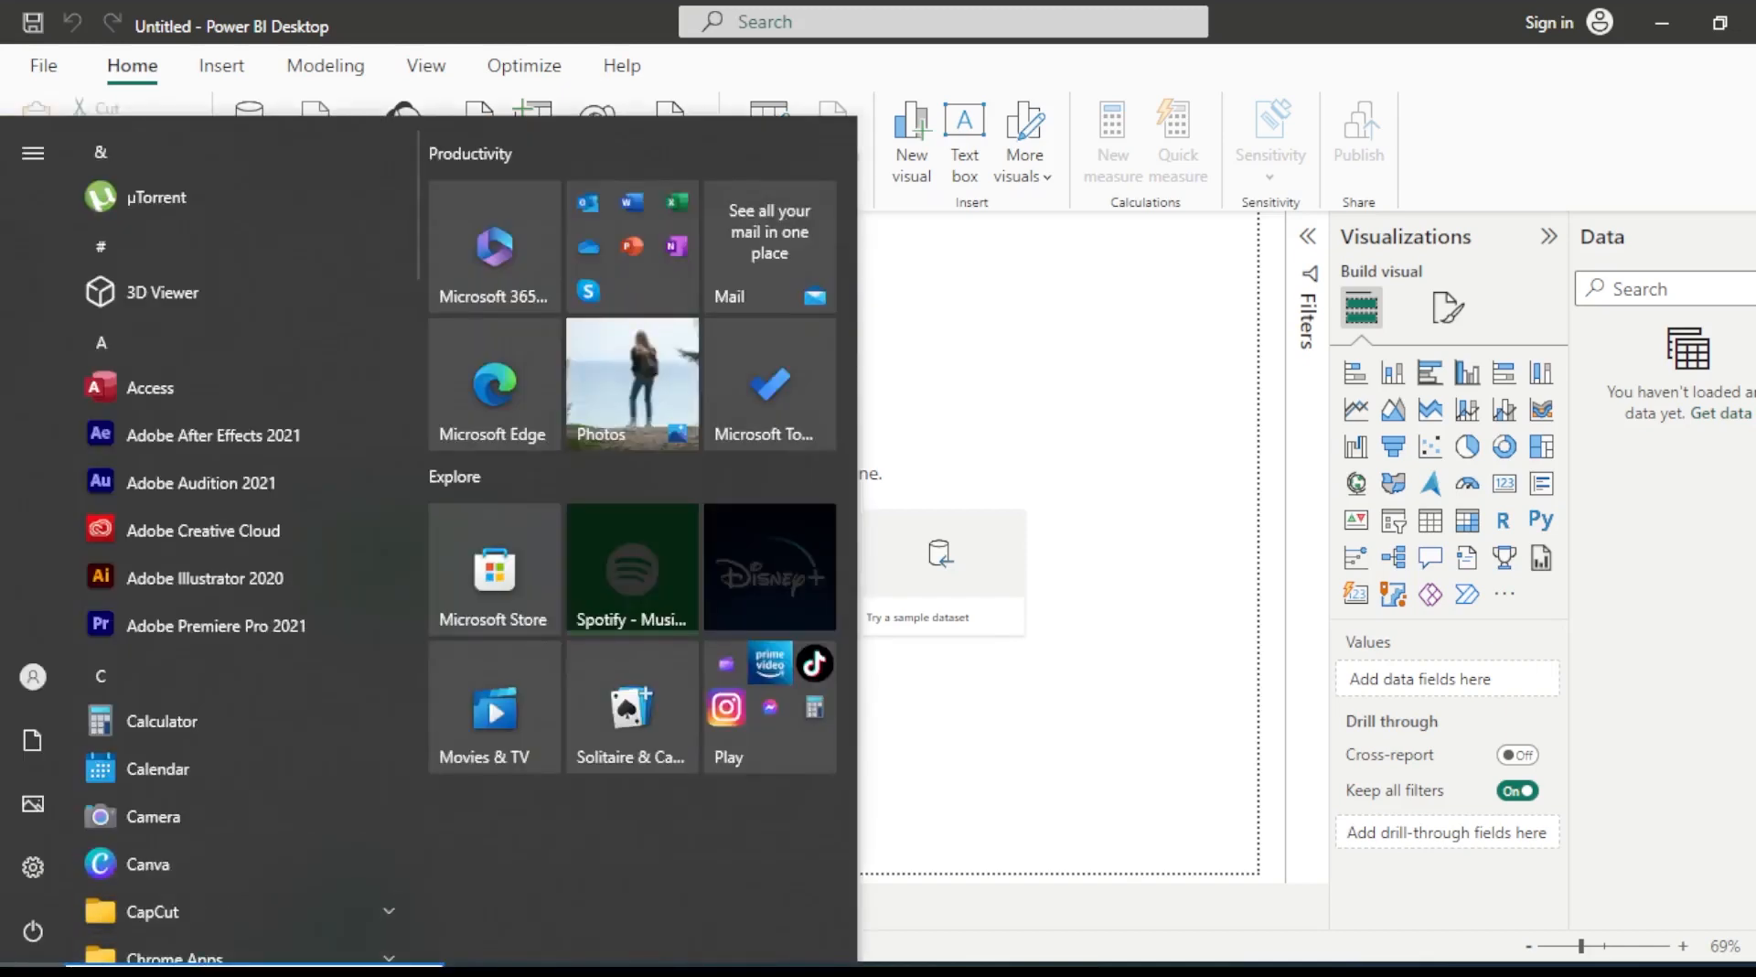
pyautogui.click(148, 965)
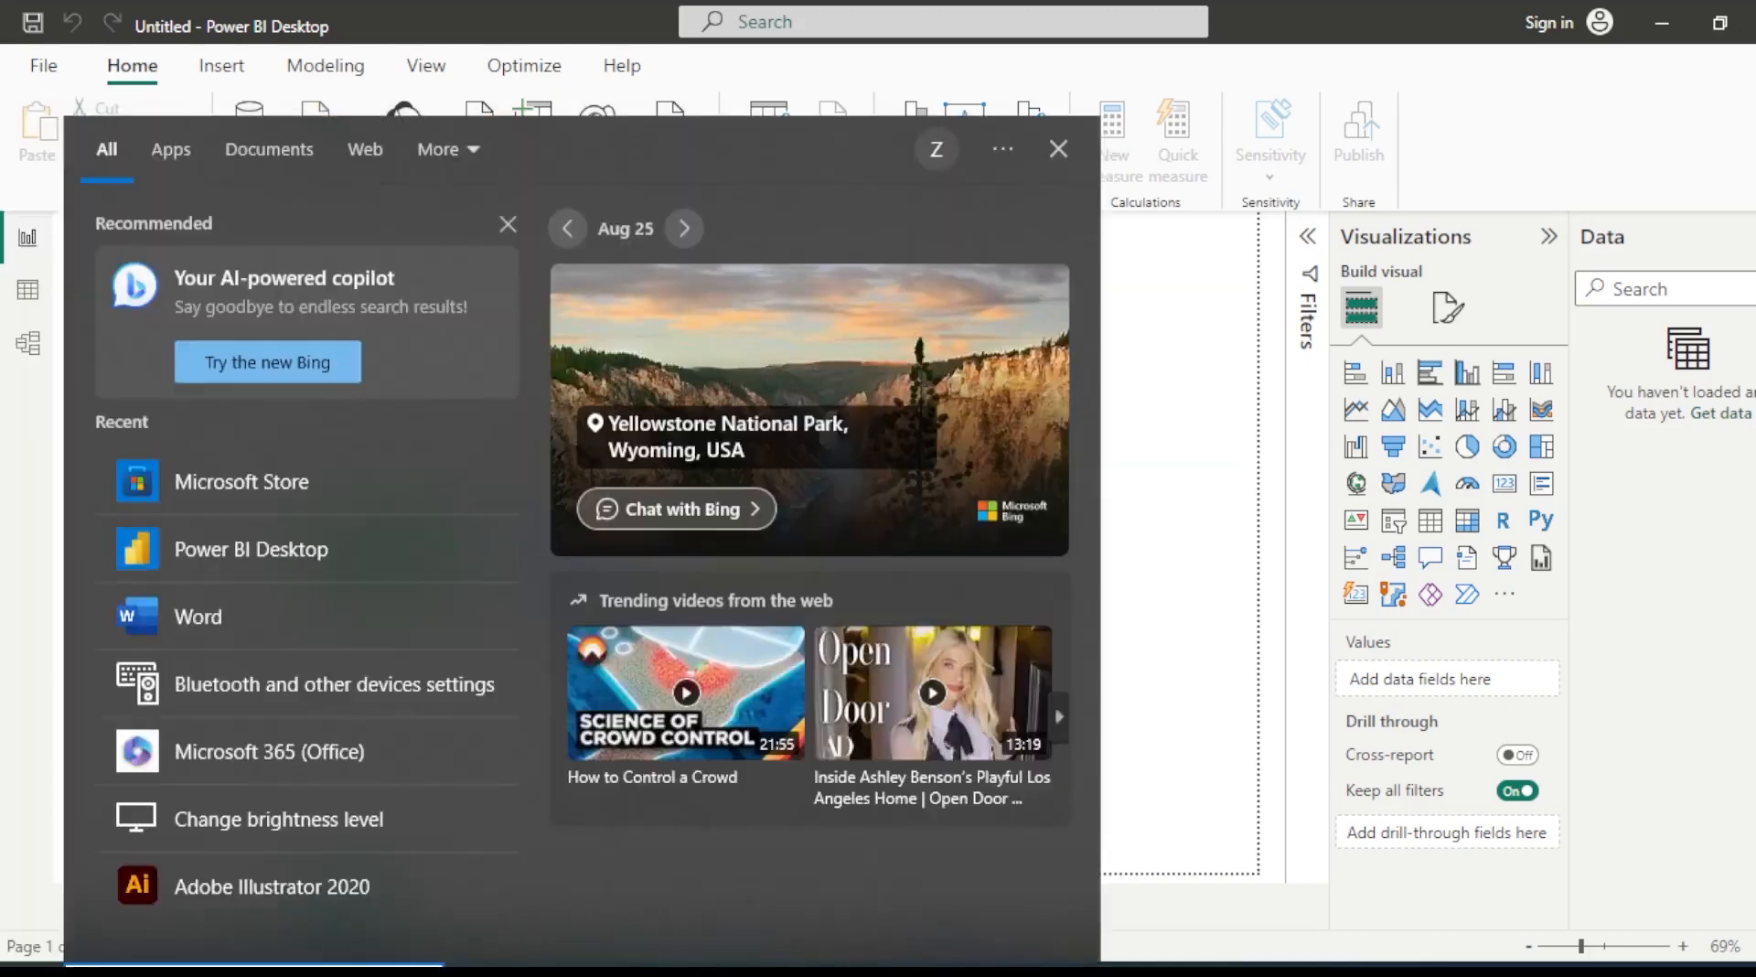
pyautogui.write('mic')
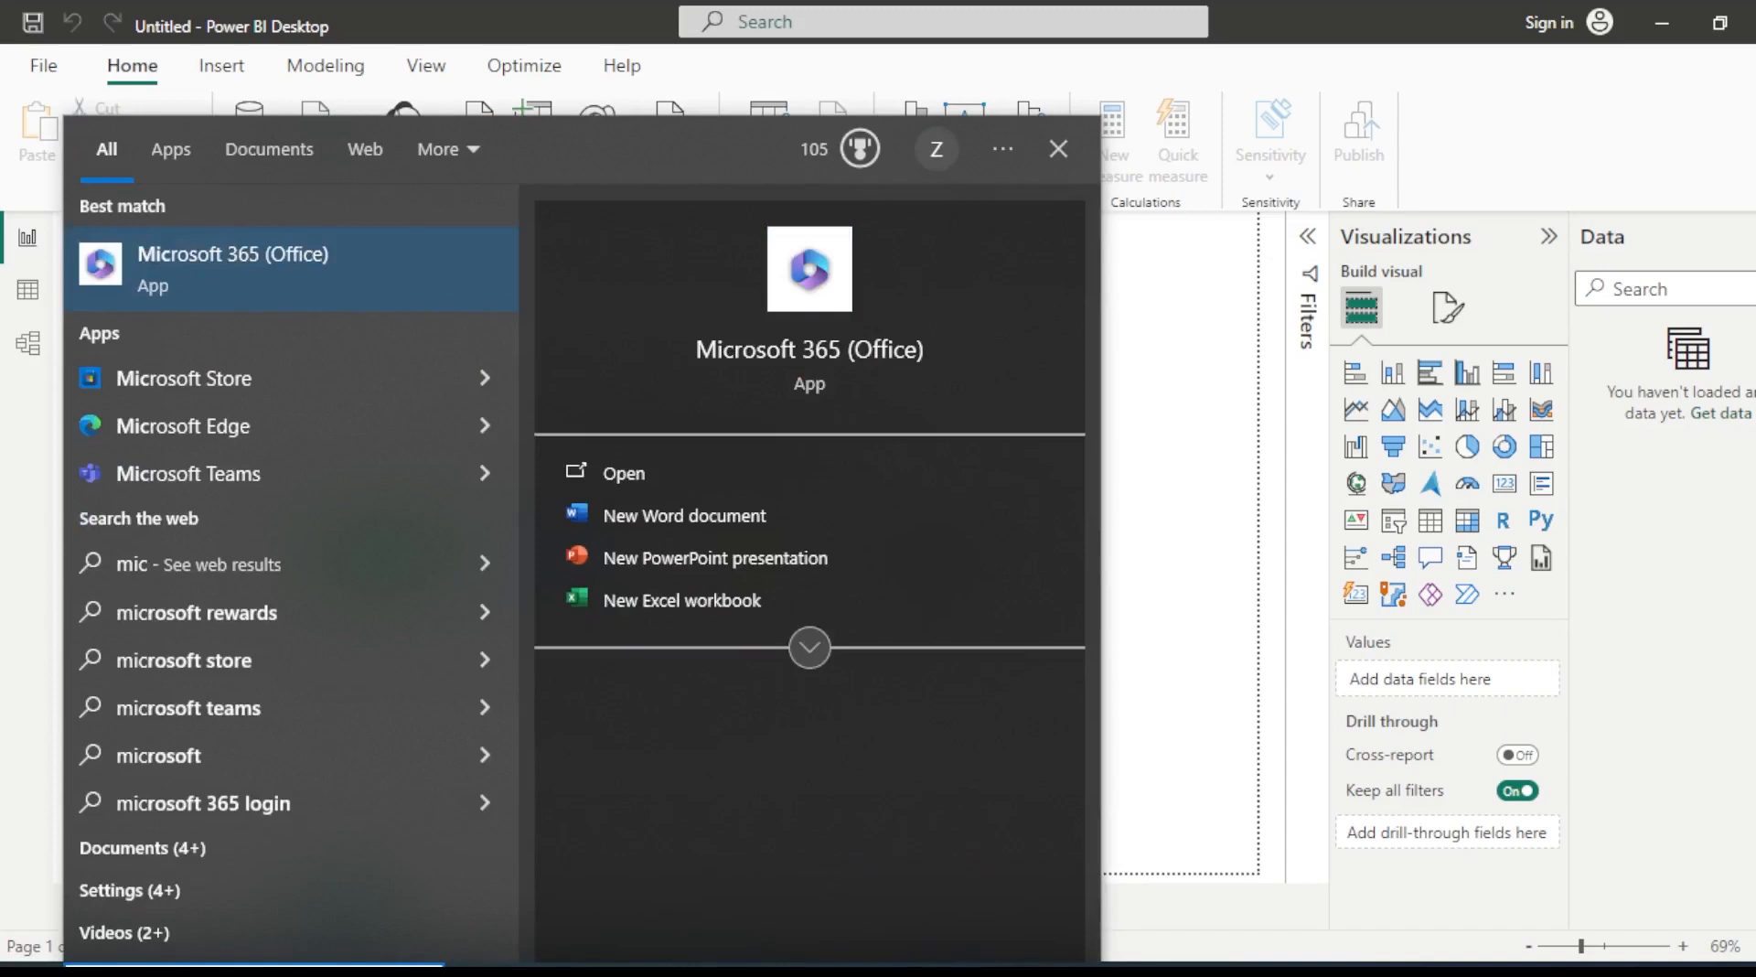
pyautogui.click(244, 376)
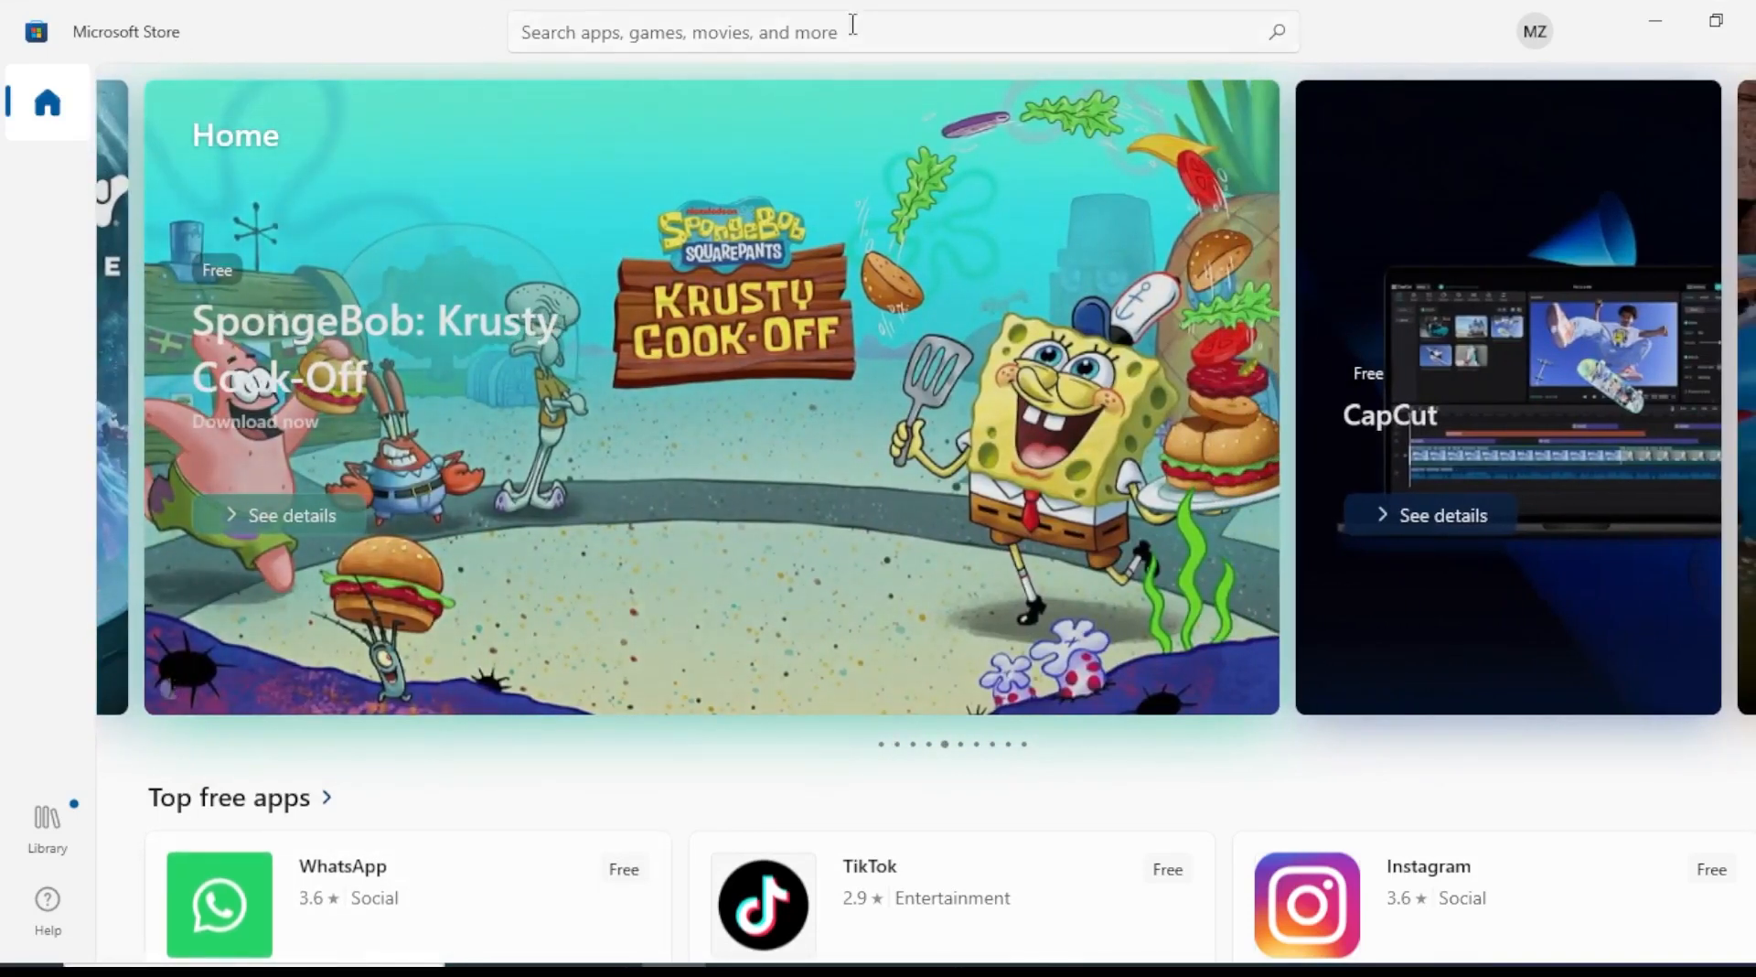
# - Search the store for "power bi", view the Power BI Desktop page and return to the results
pyautogui.click(805, 23)
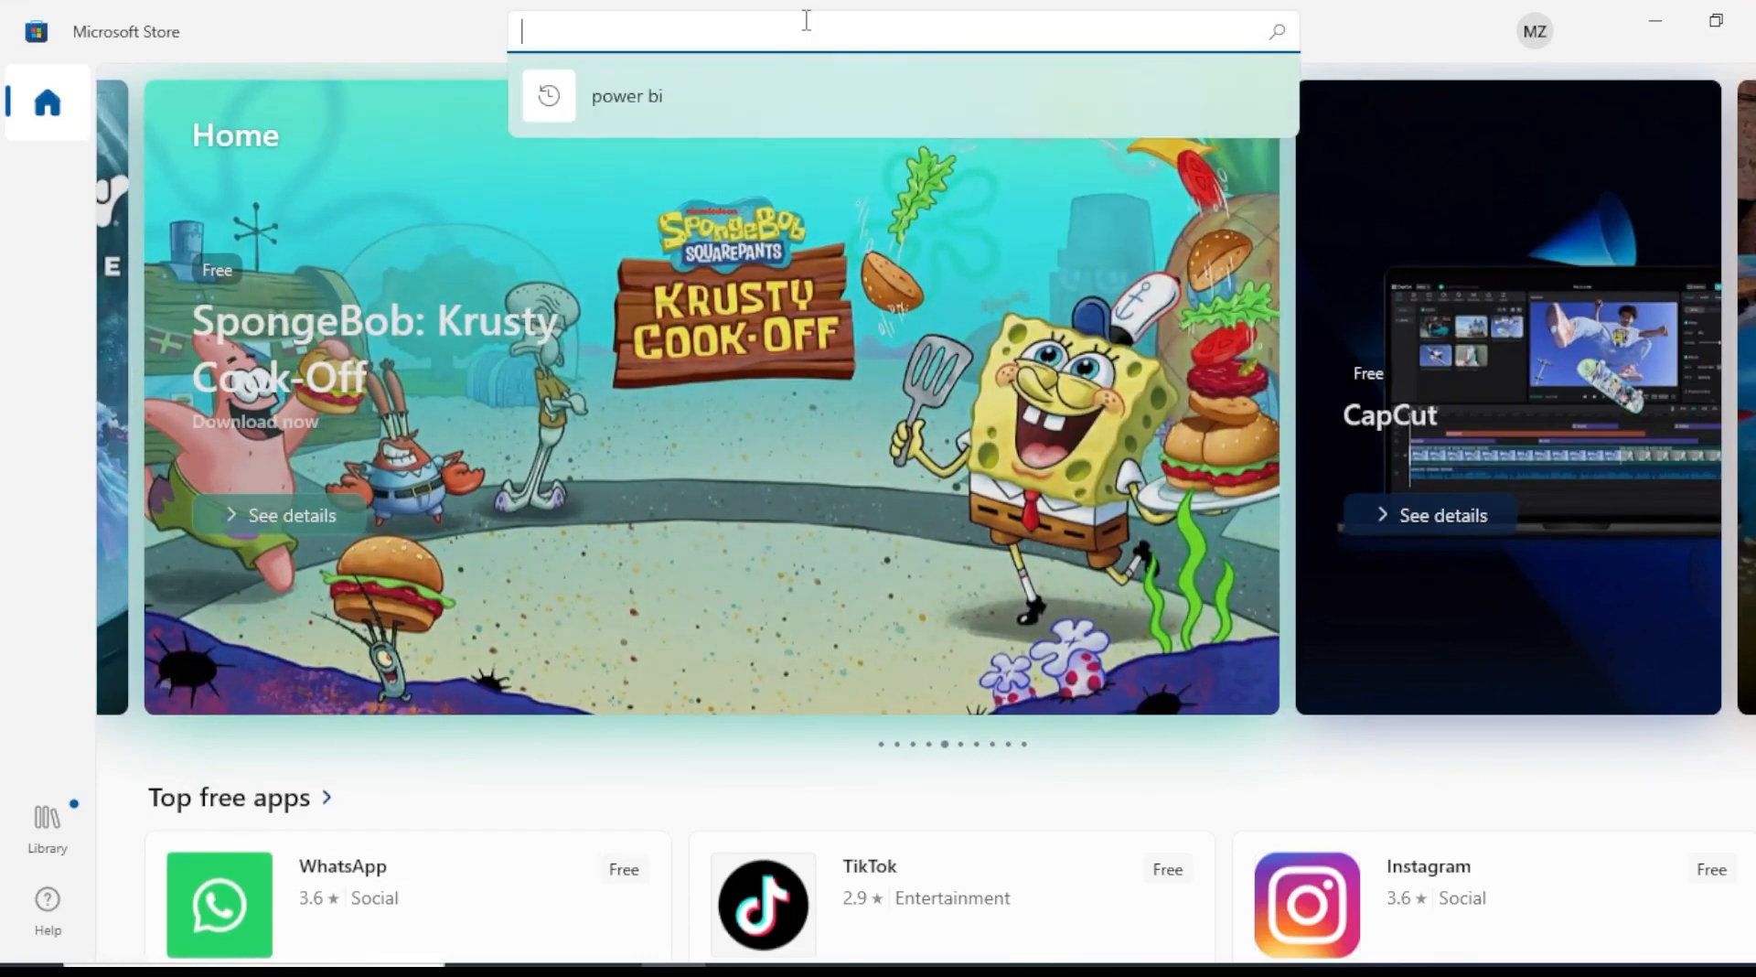
pyautogui.click(683, 91)
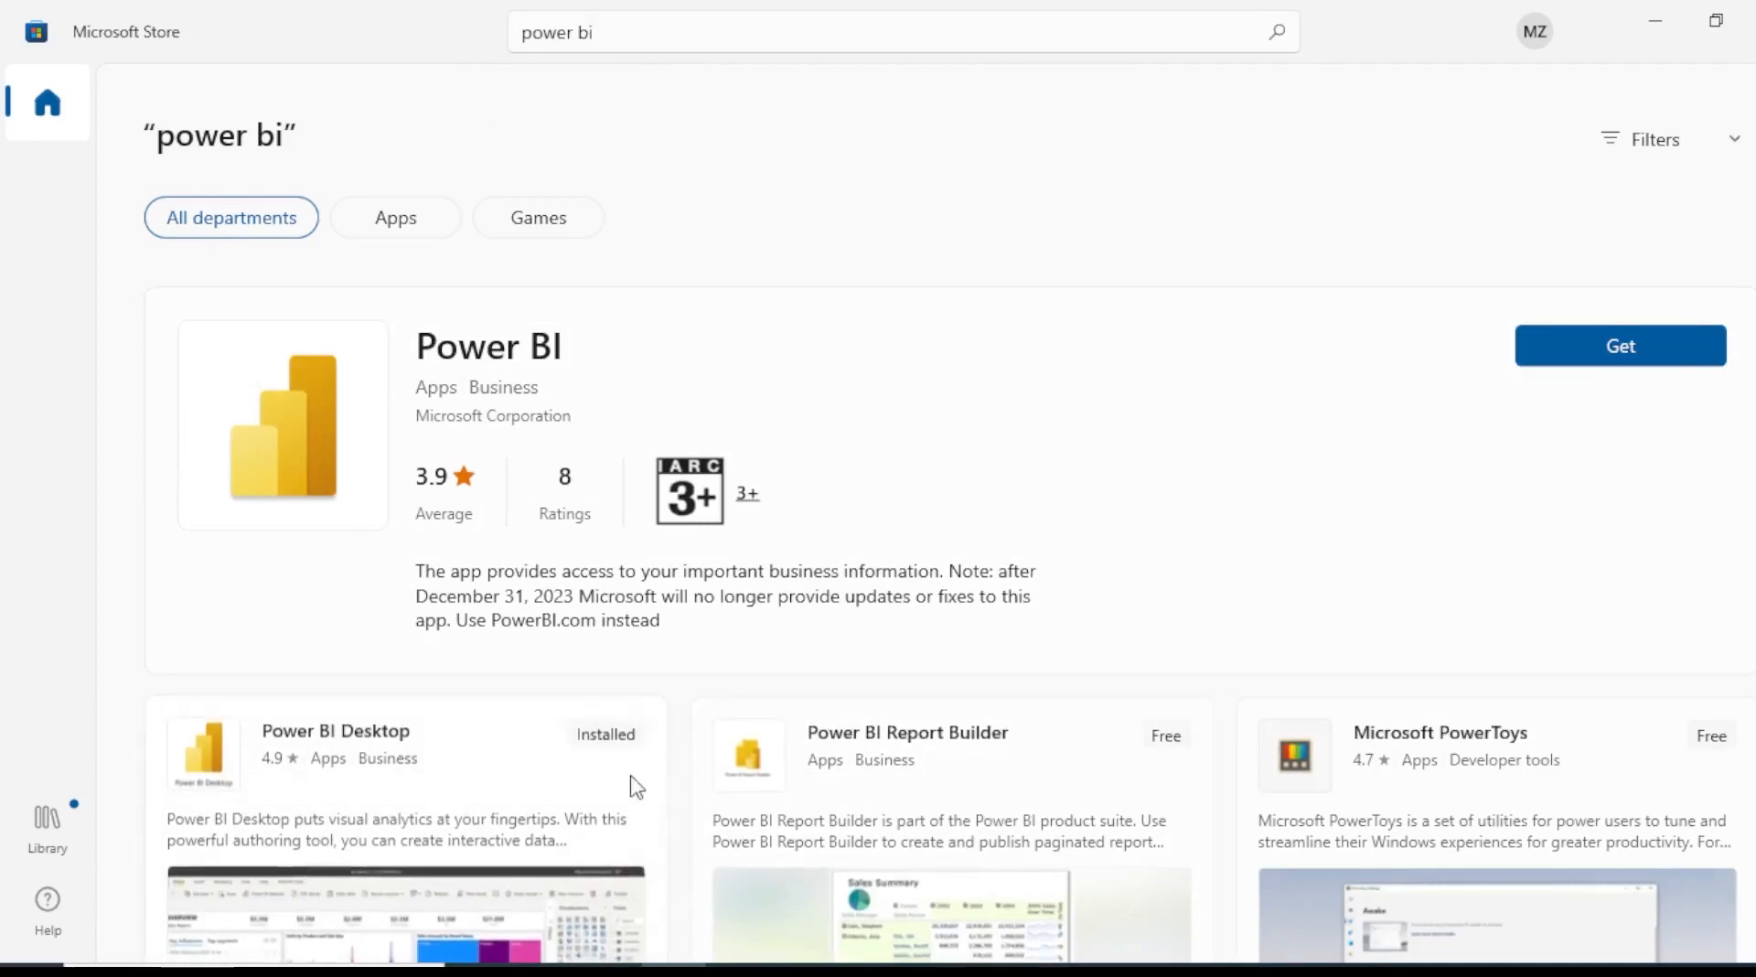
pyautogui.scroll(-1, 461, 744)
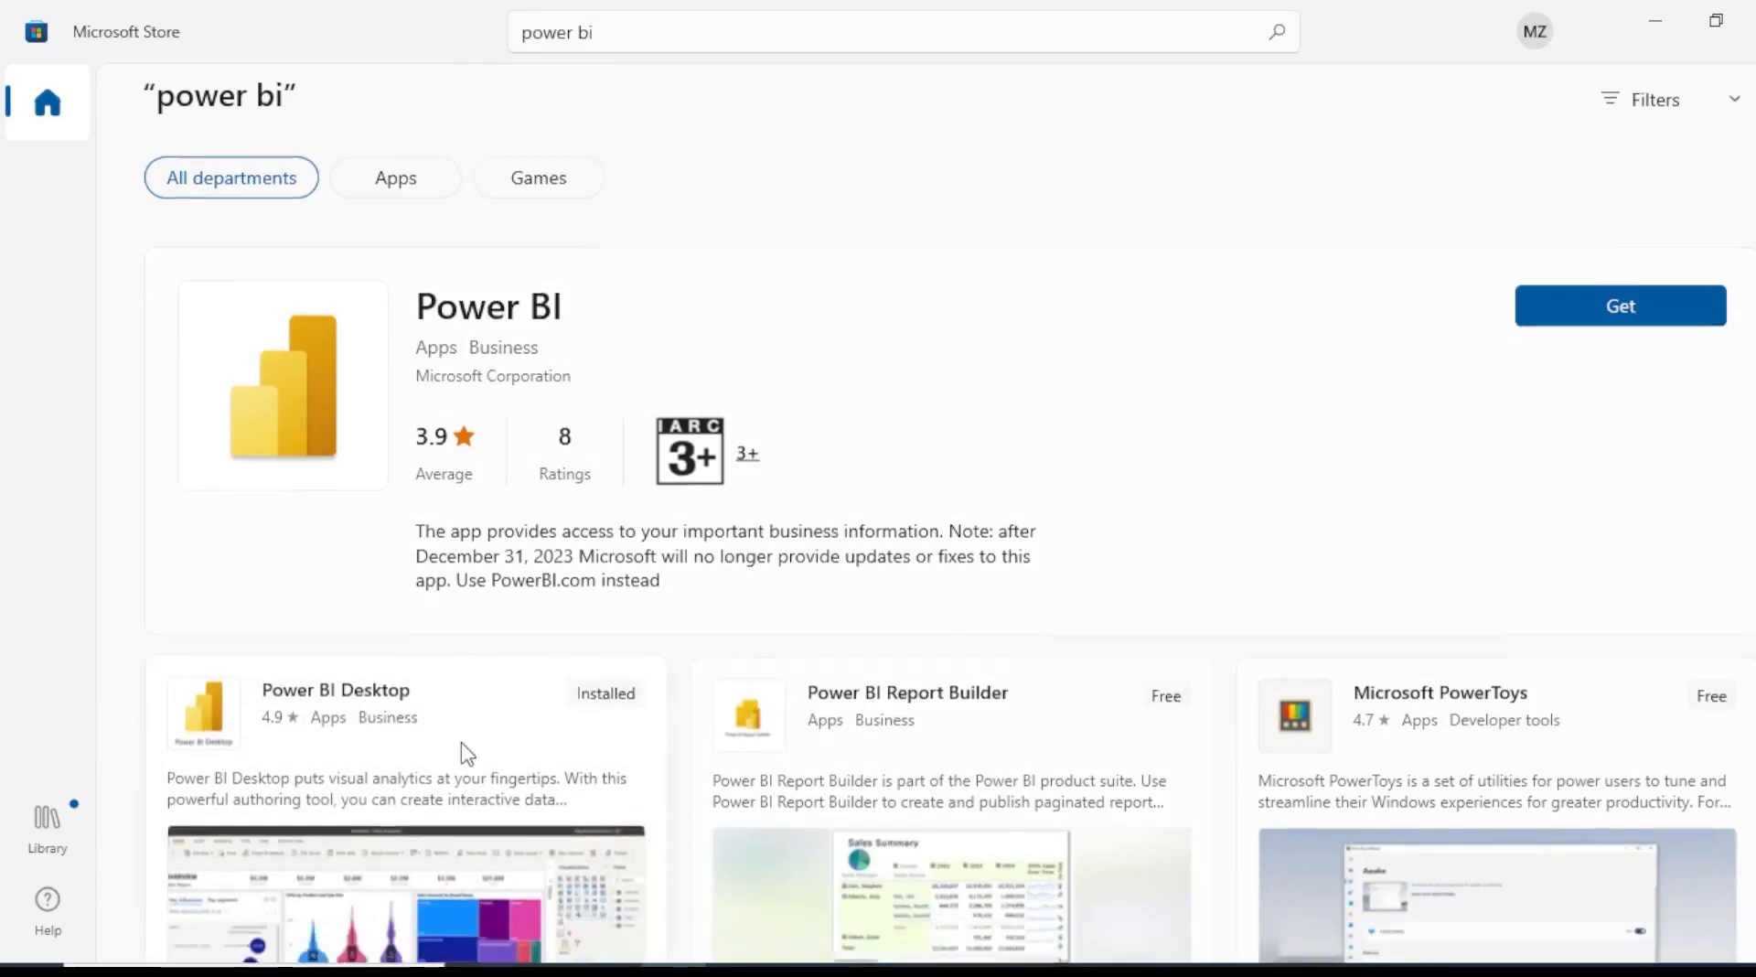
pyautogui.scroll(-3, 467, 752)
pyautogui.click(478, 526)
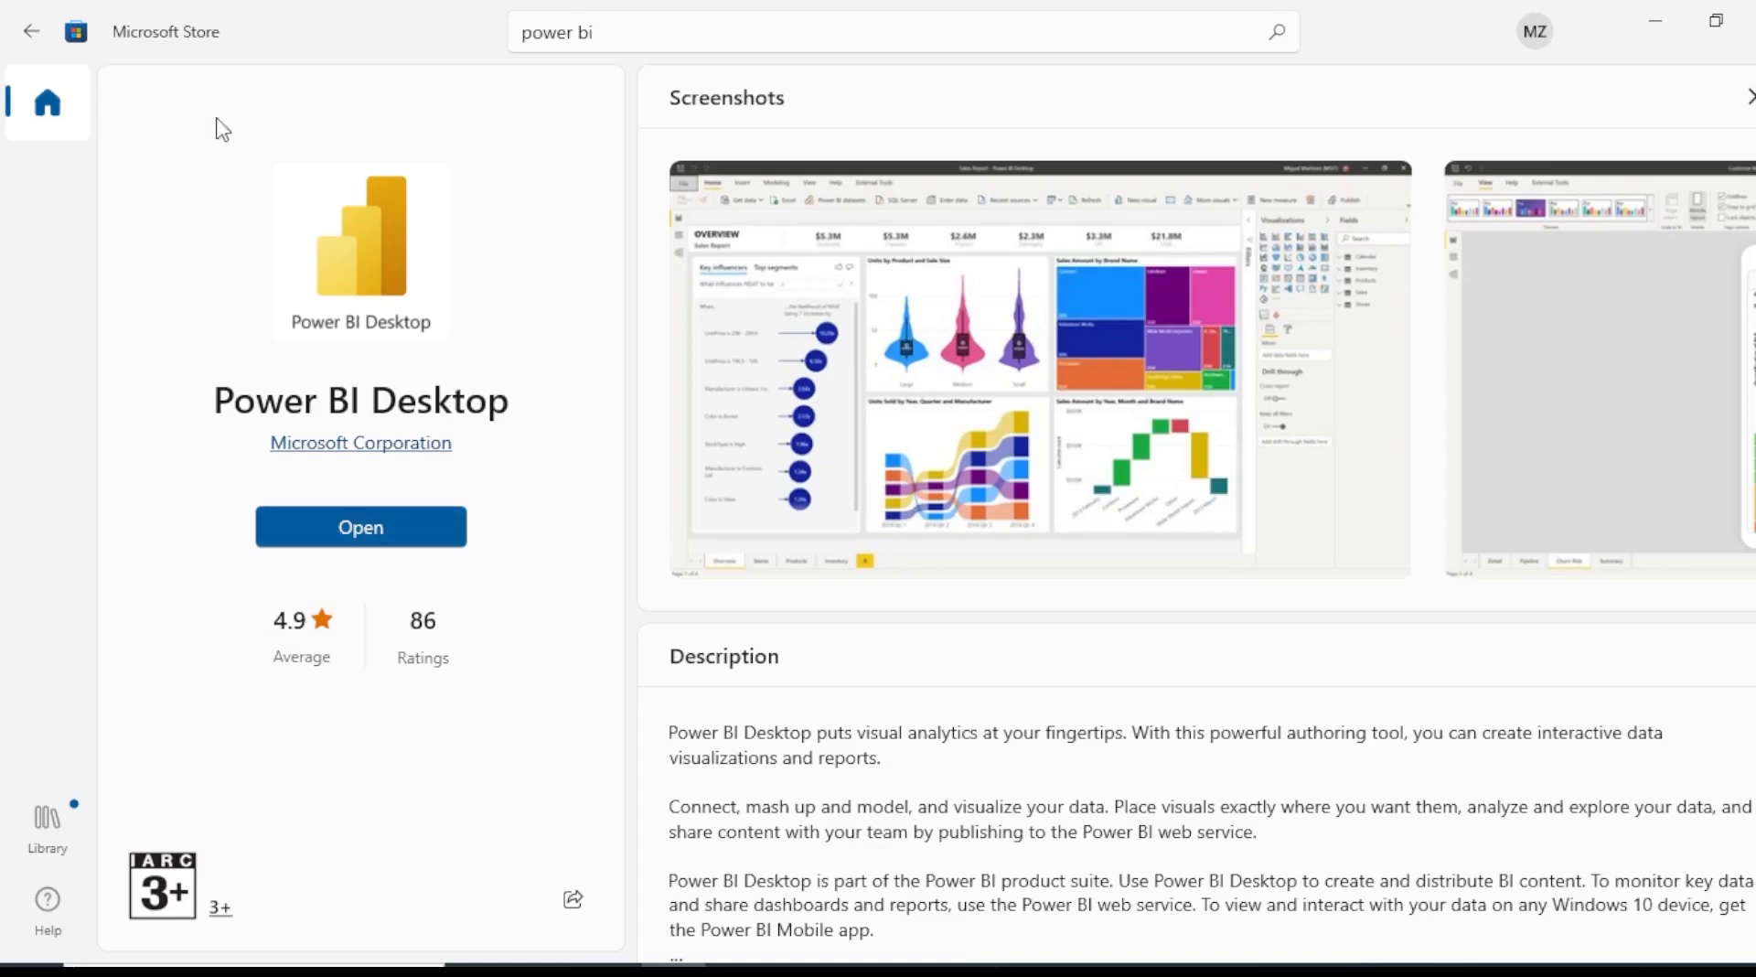
pyautogui.click(33, 31)
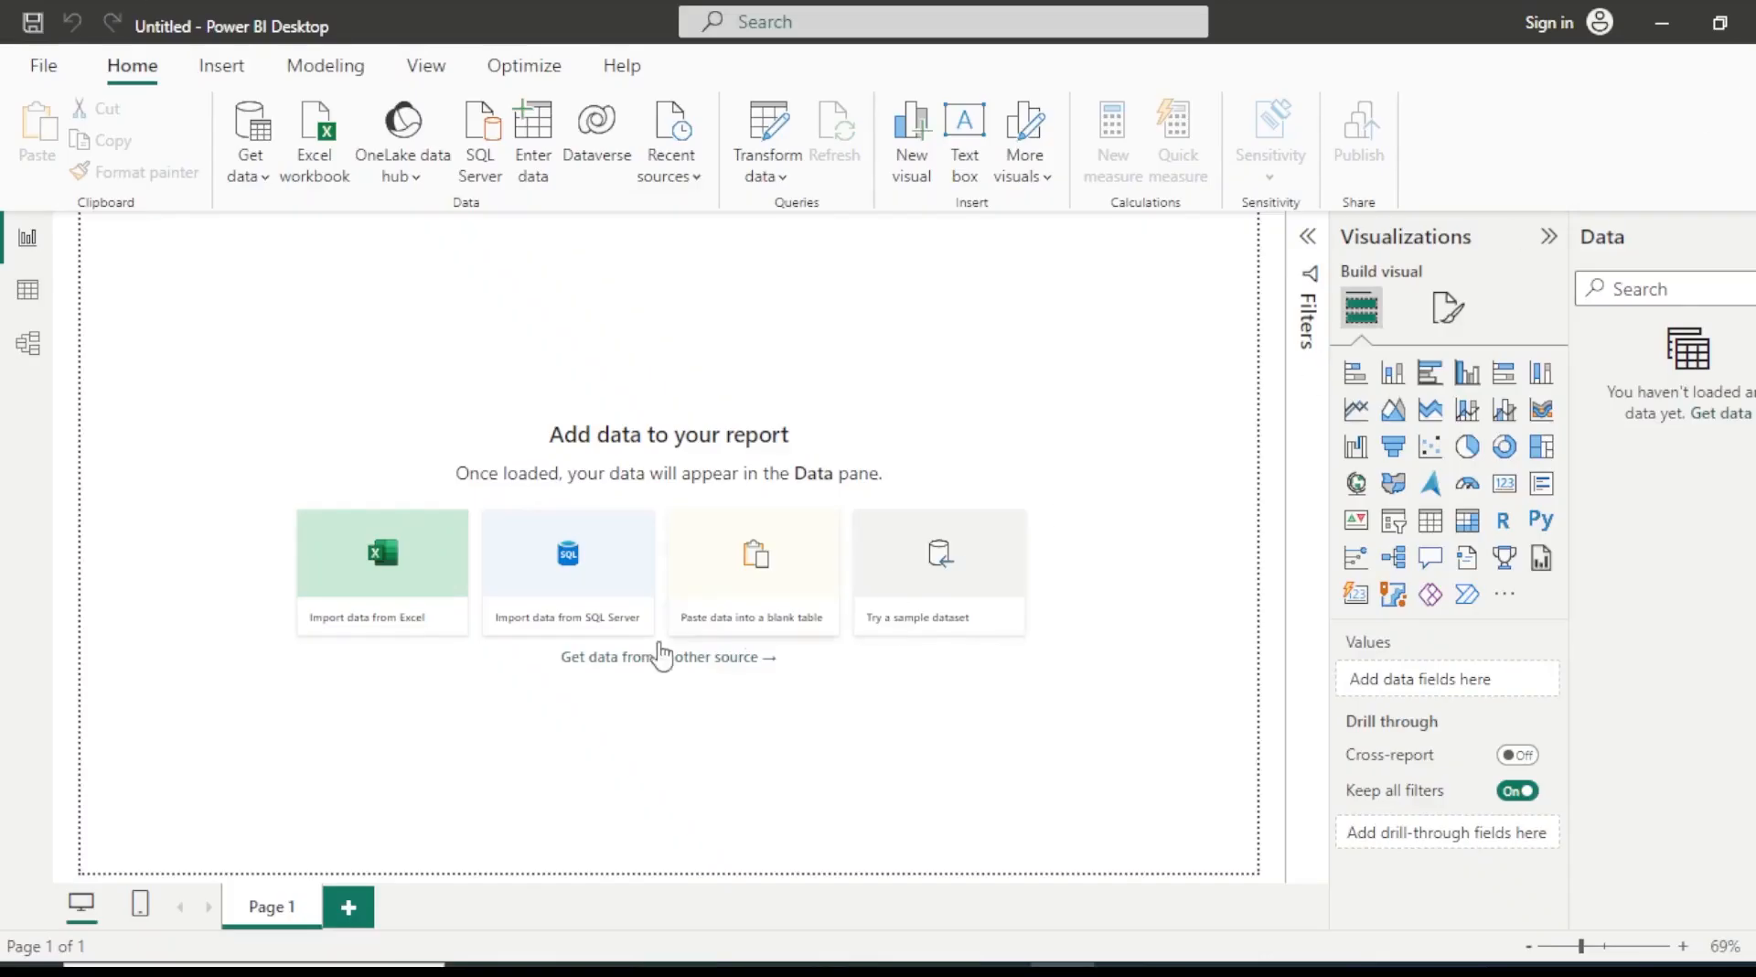
# - Close the untitled Power BI report without saving and relaunch Power BI Desktop from the Windows search
pyautogui.click(1749, 22)
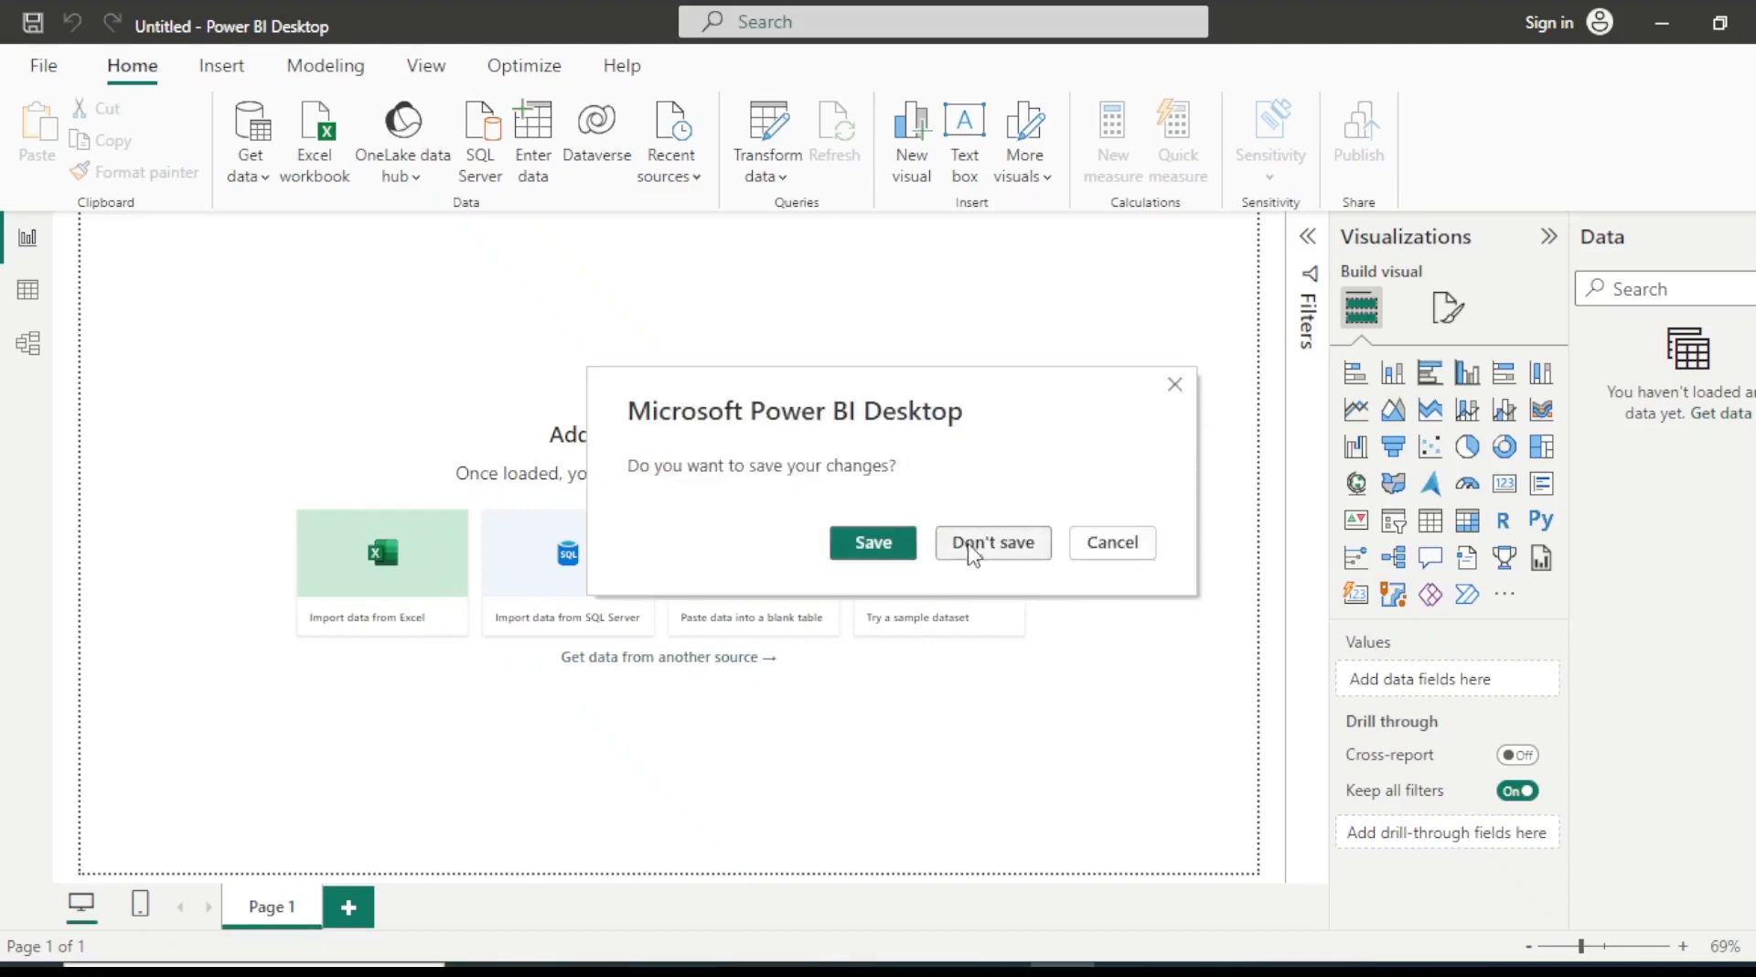
pyautogui.click(992, 542)
pyautogui.click(249, 965)
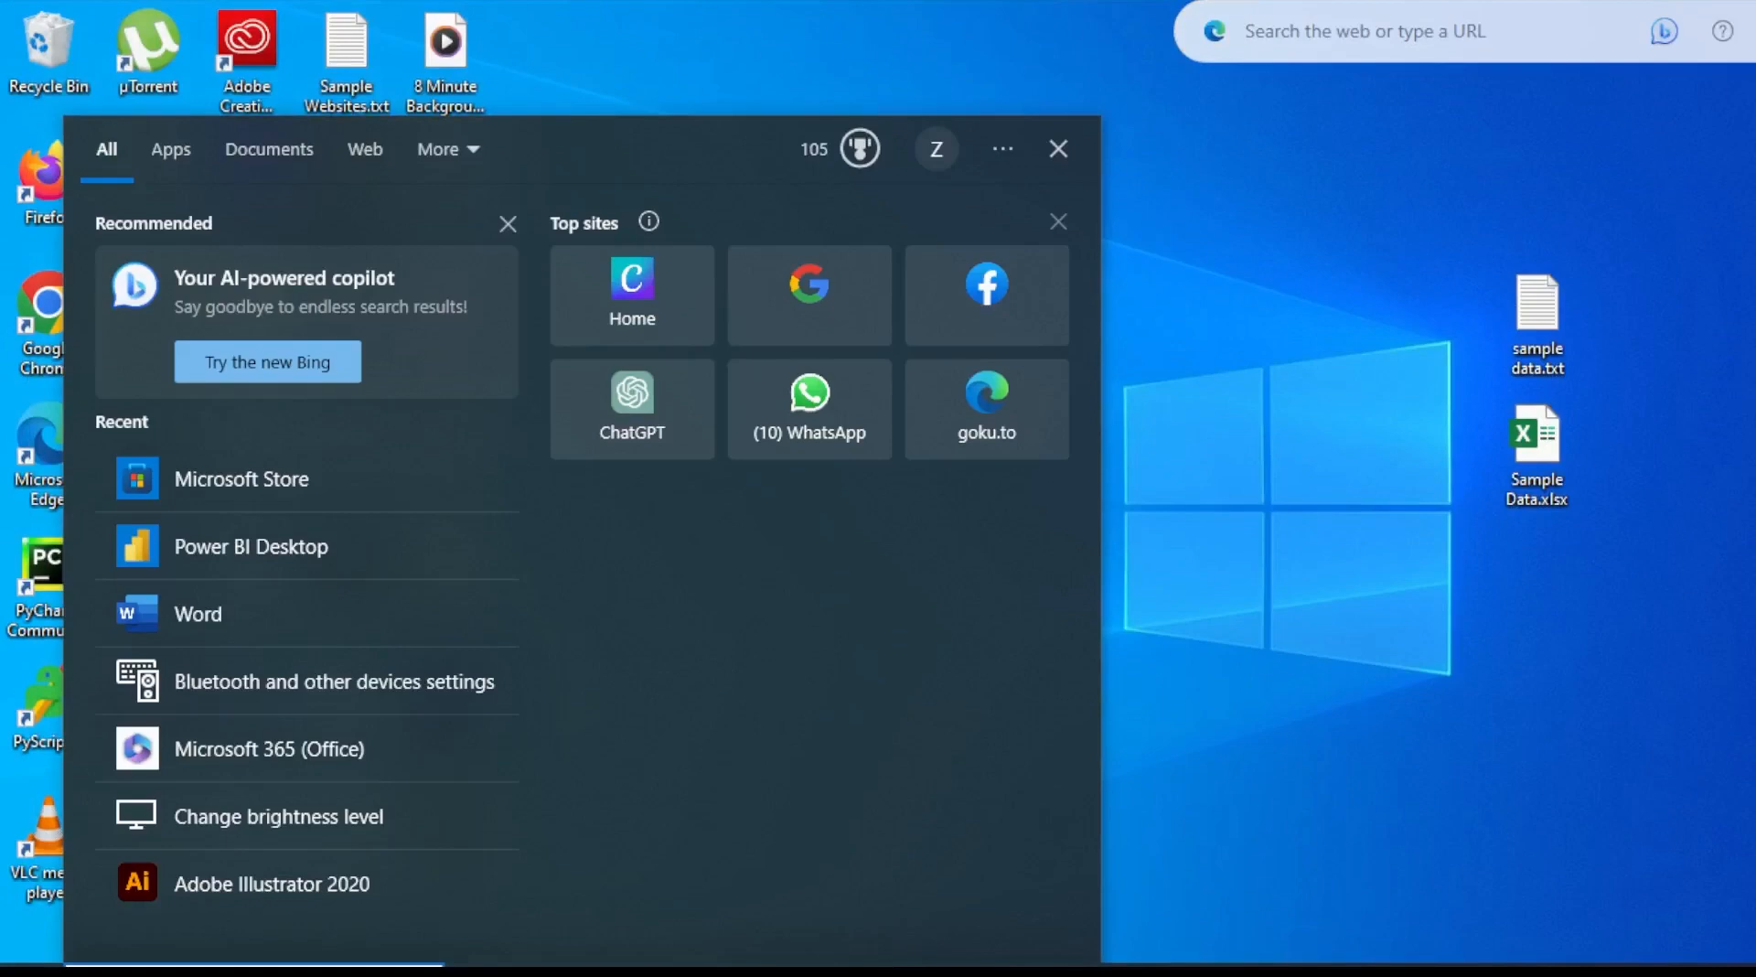
pyautogui.write('po')
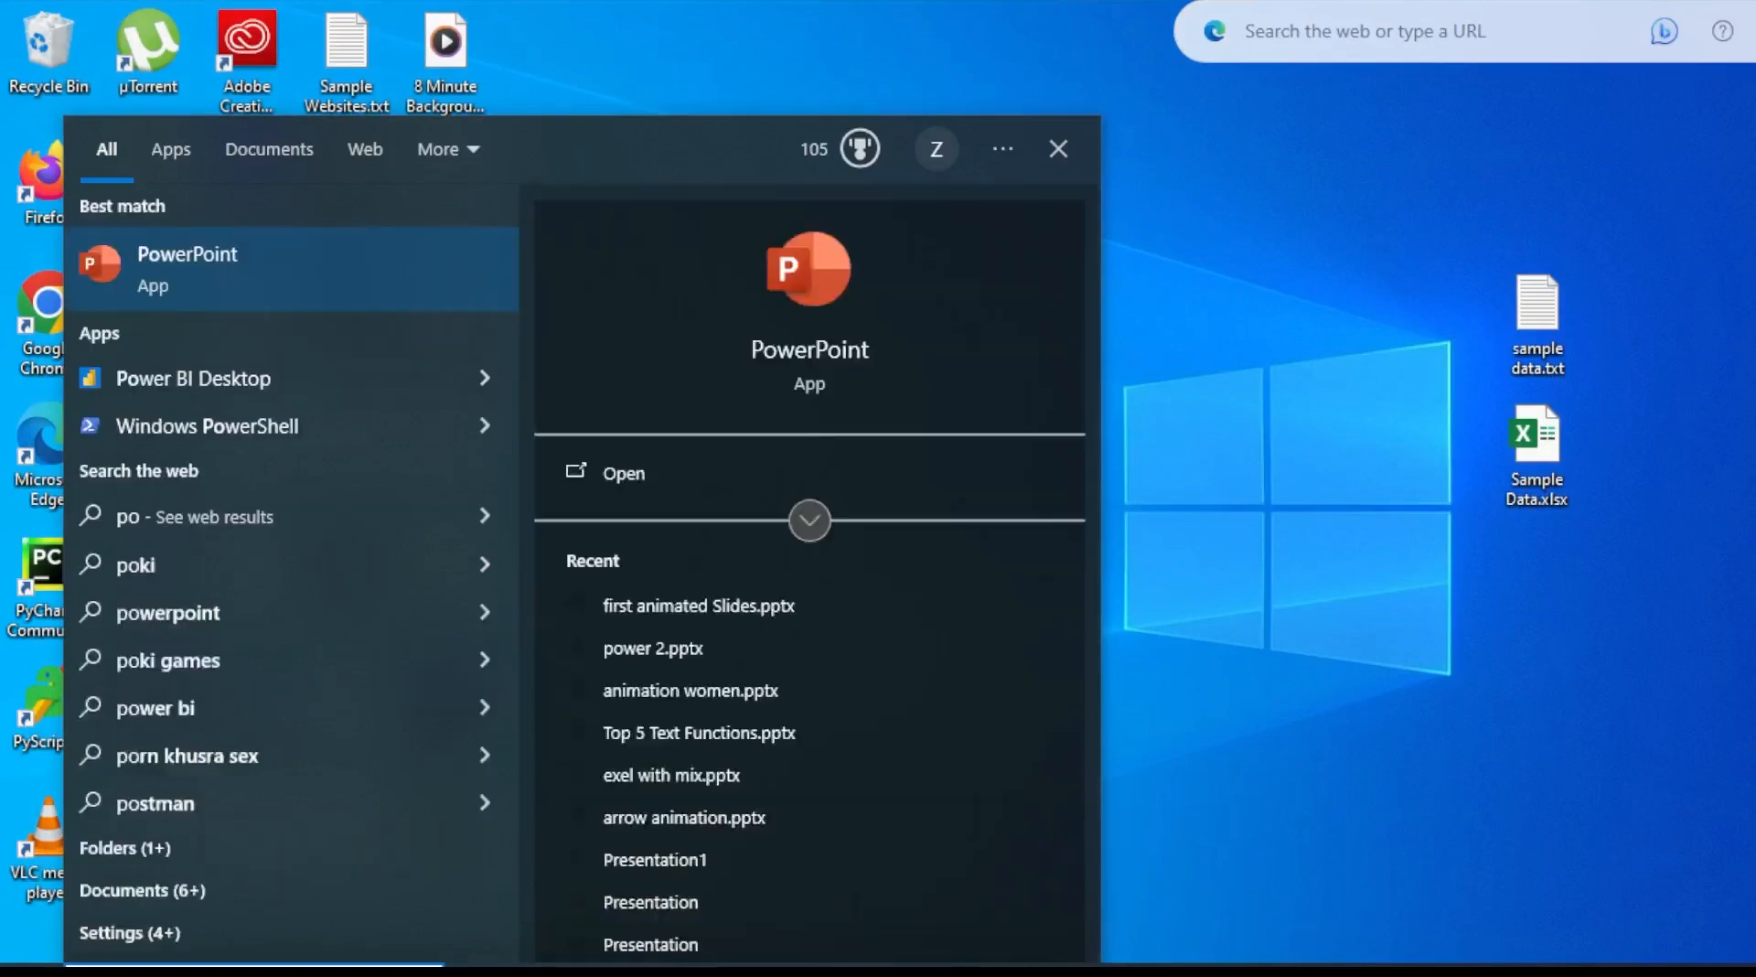
pyautogui.press('Return')
pyautogui.click(302, 967)
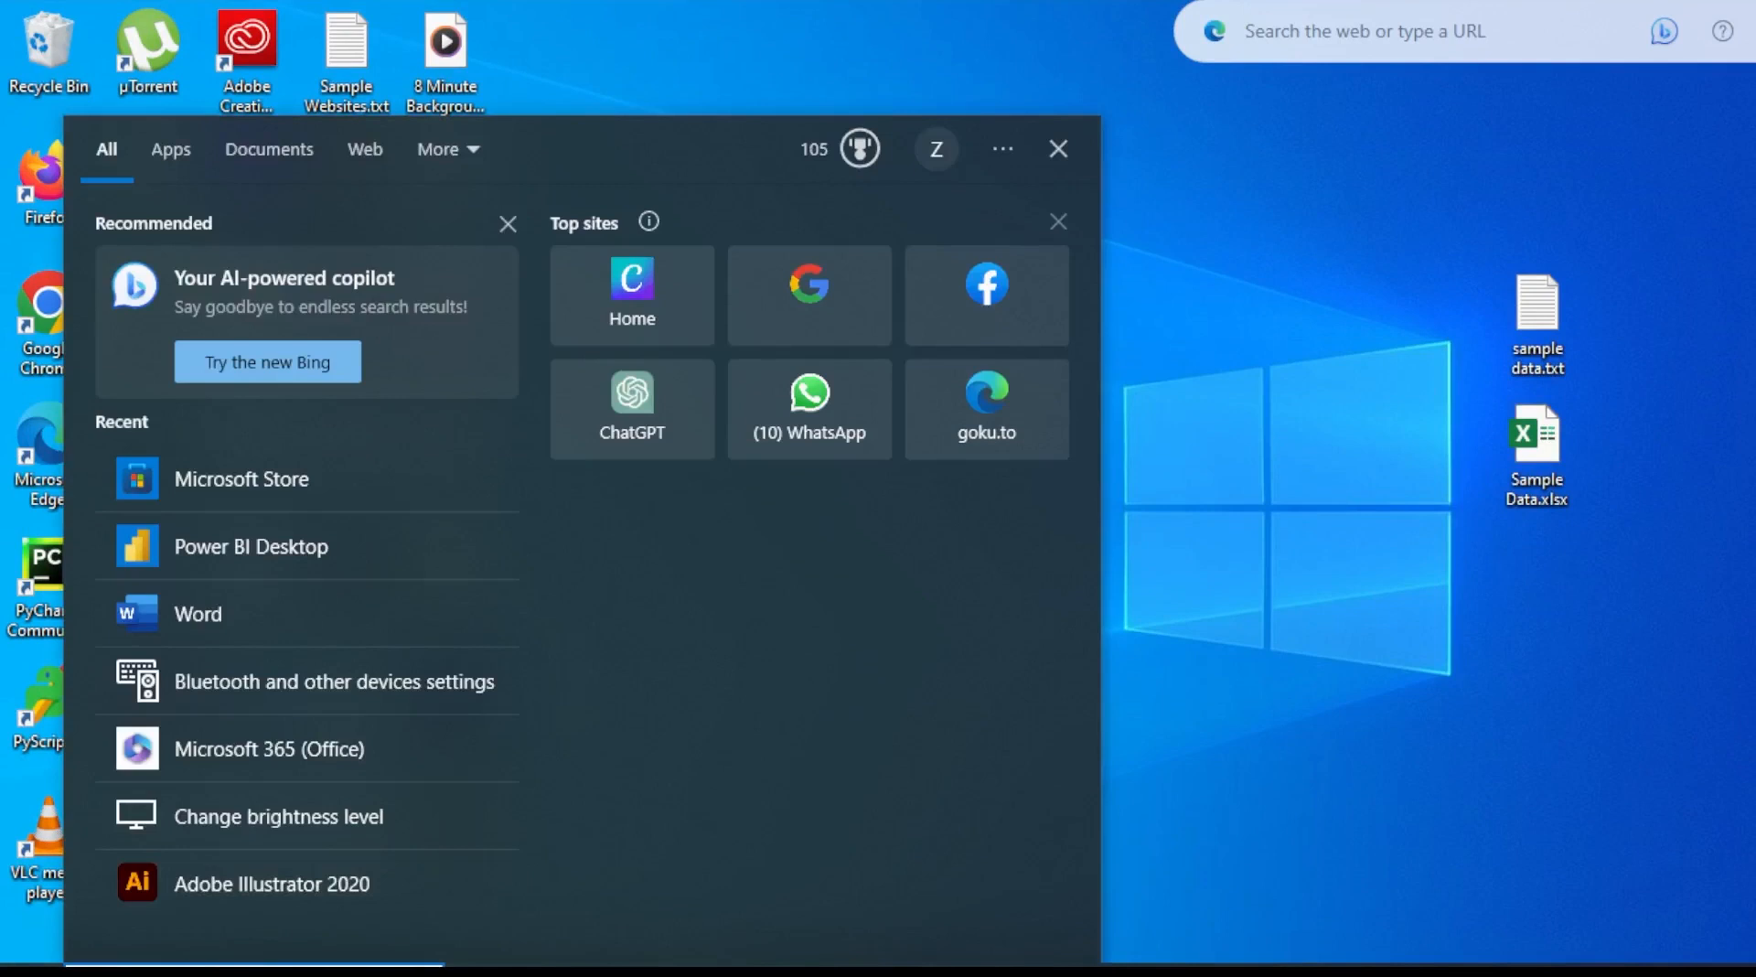
pyautogui.write('powe')
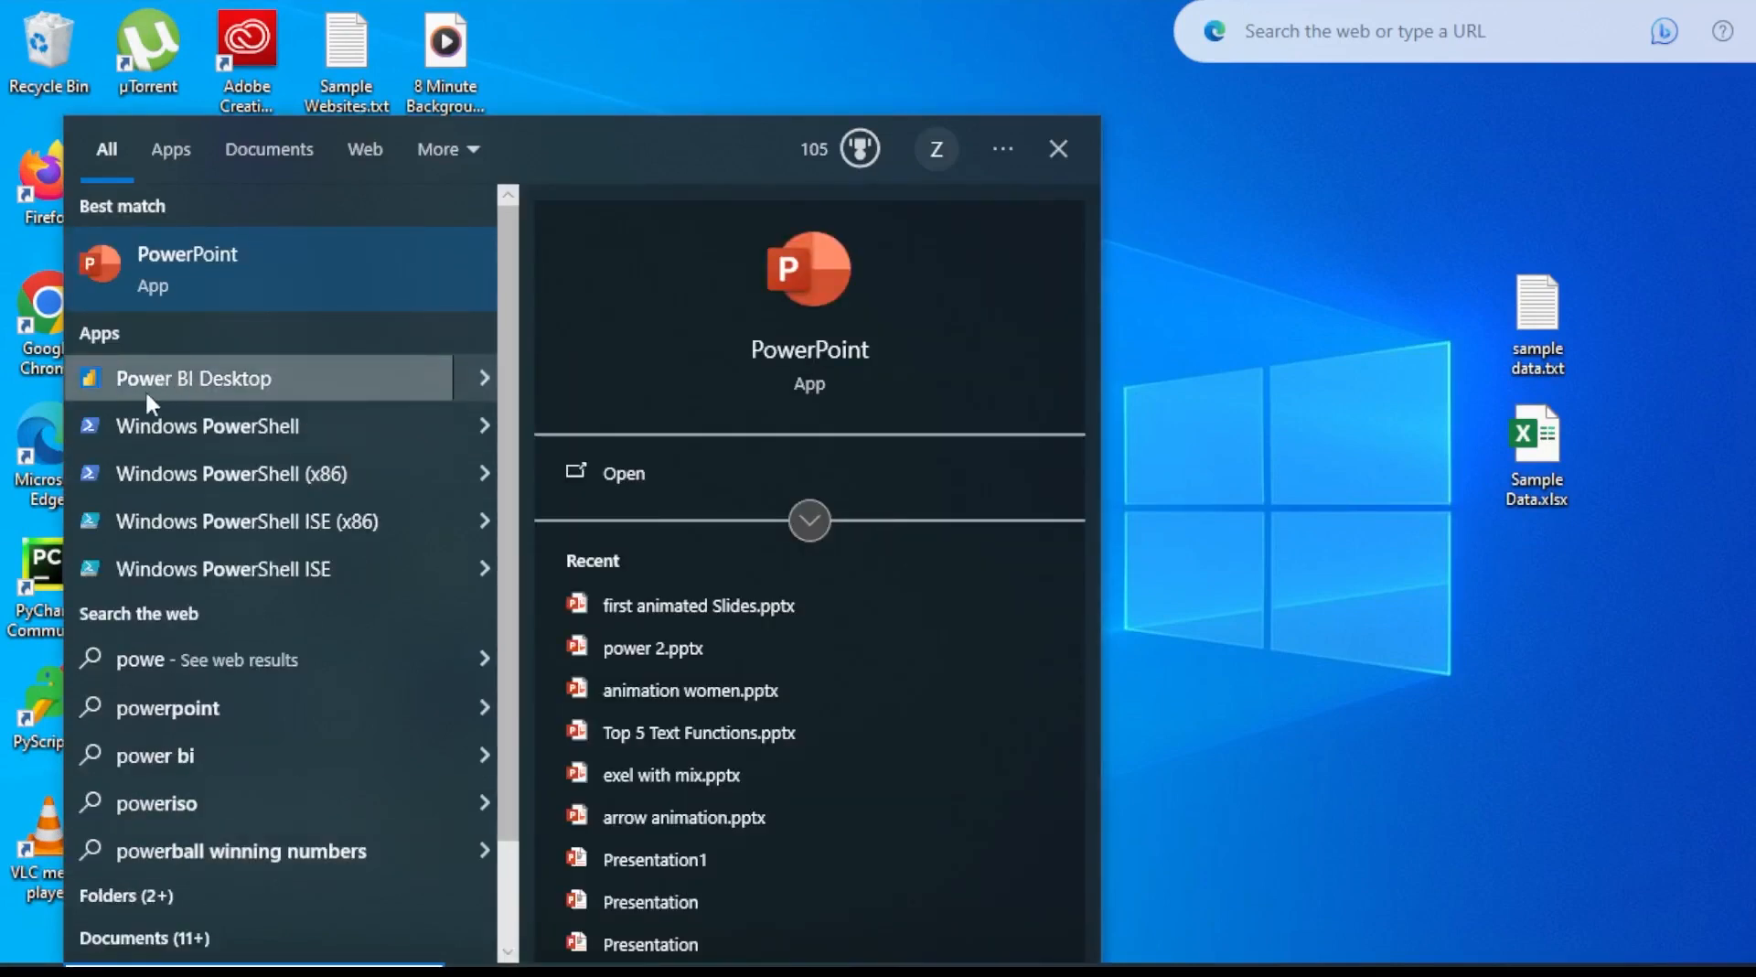
pyautogui.click(224, 375)
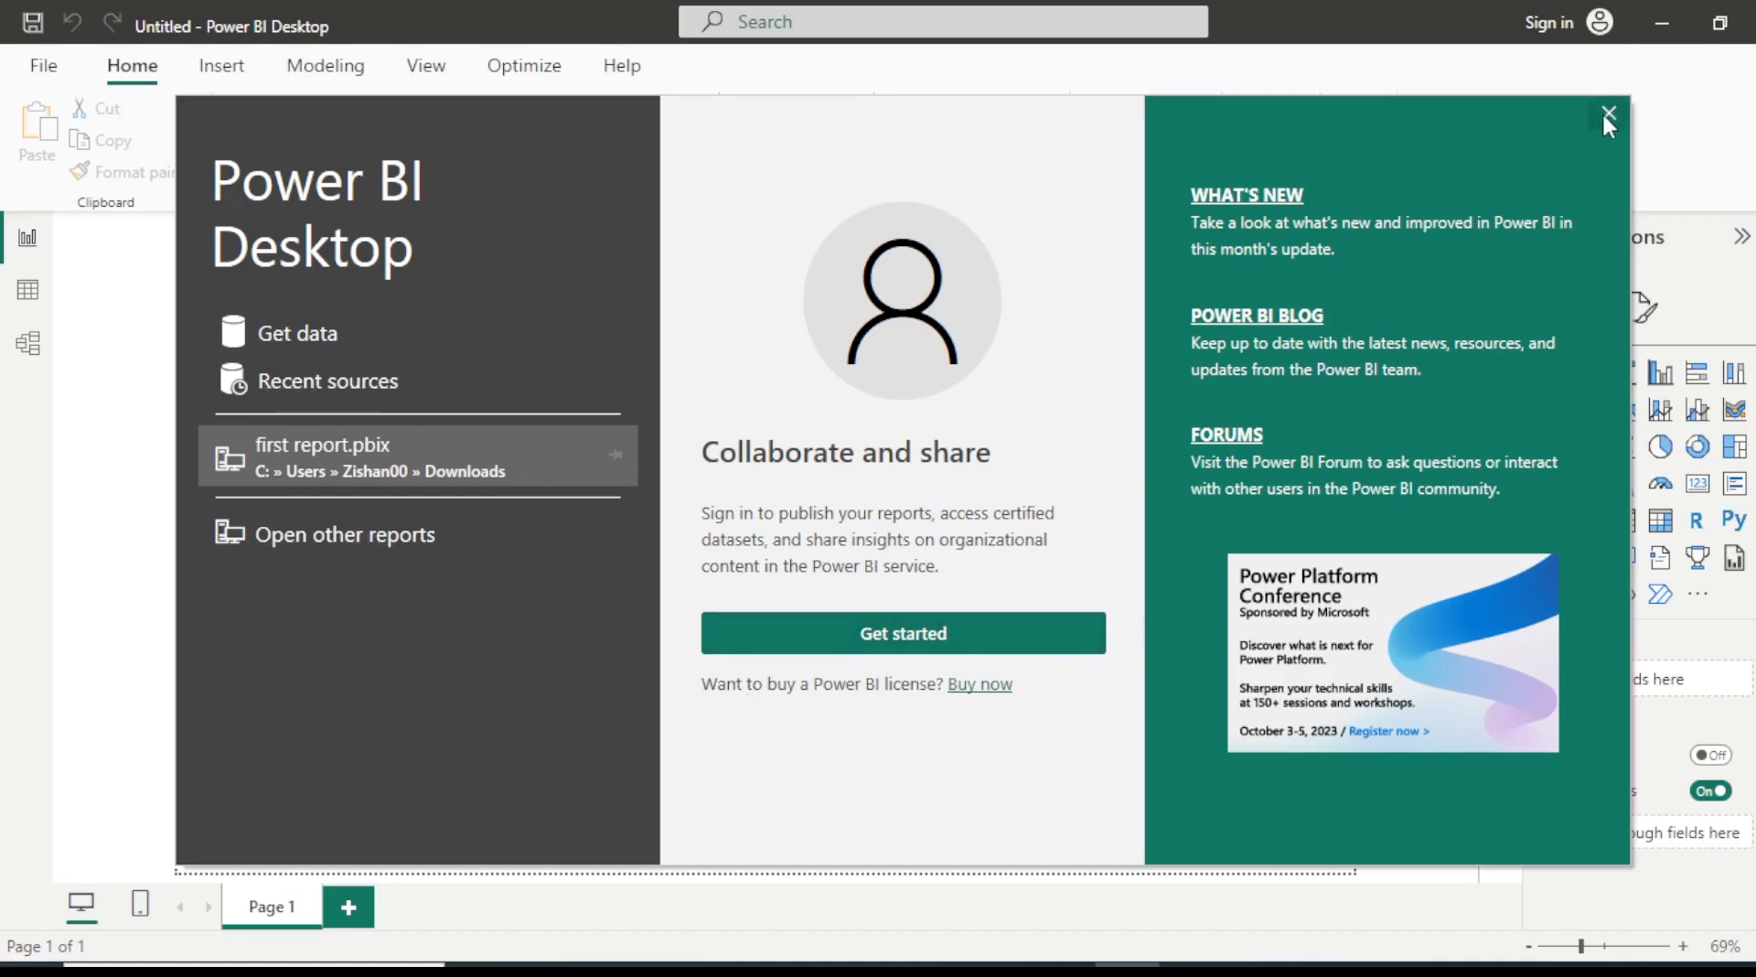
# - Open the sign-in prompt from the welcome screen and cancel it without entering an email
pyautogui.click(901, 640)
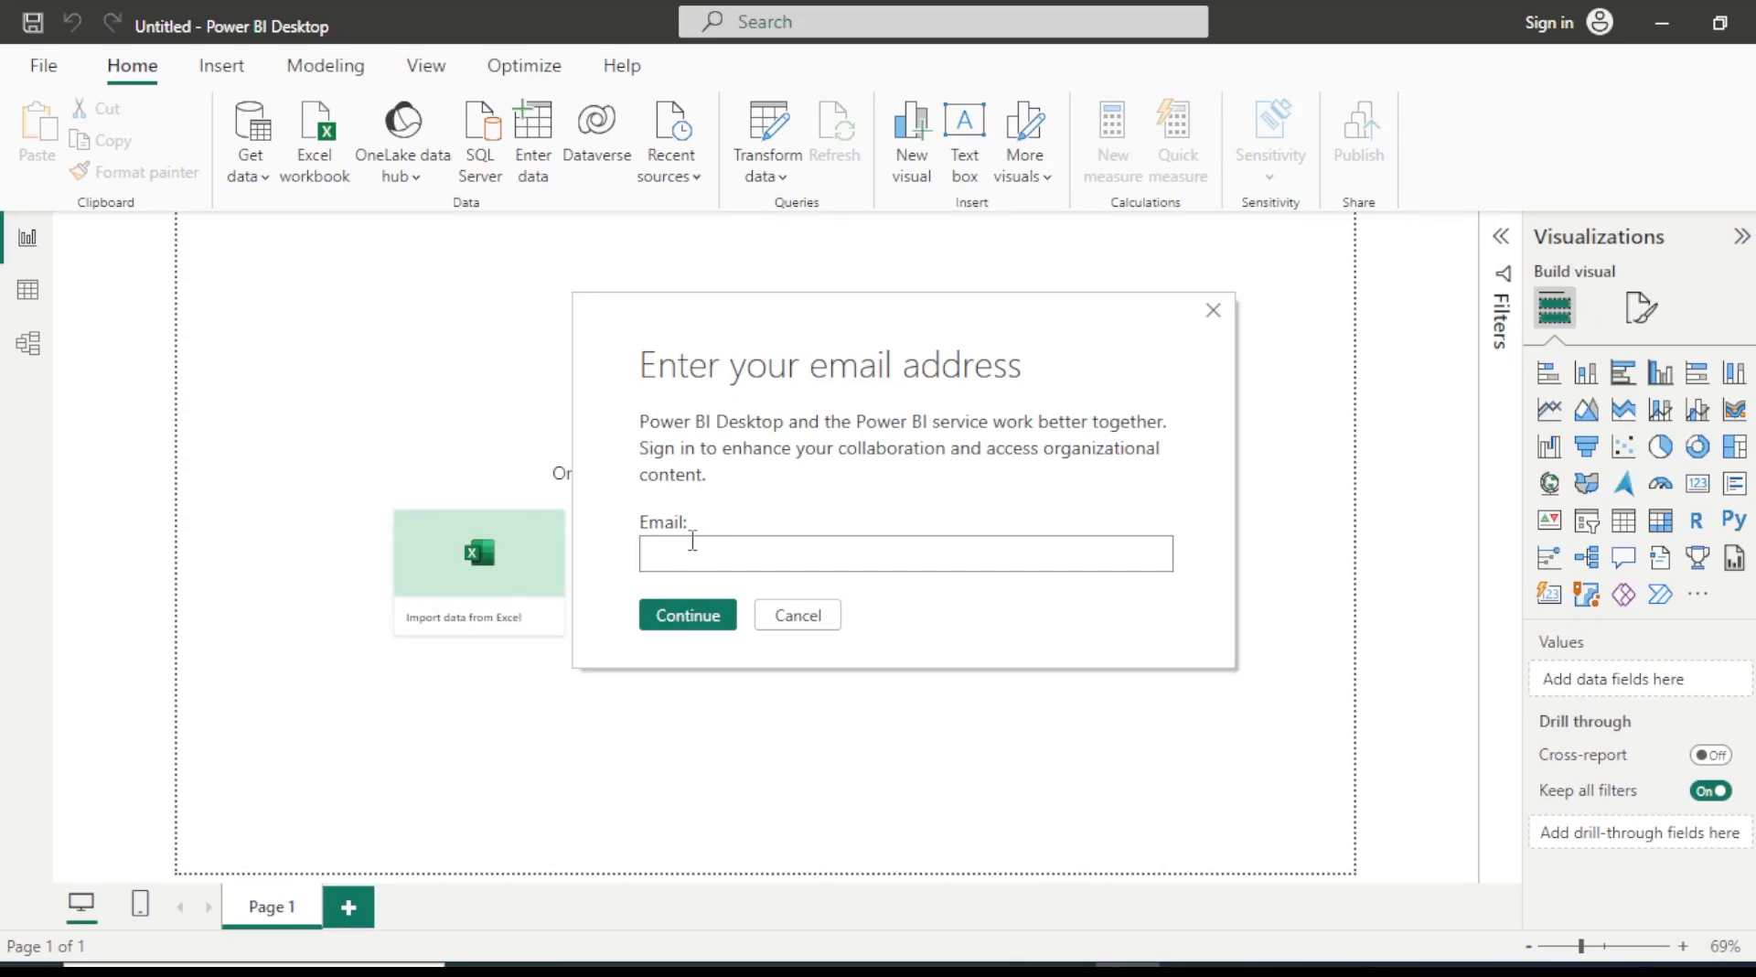
pyautogui.click(796, 615)
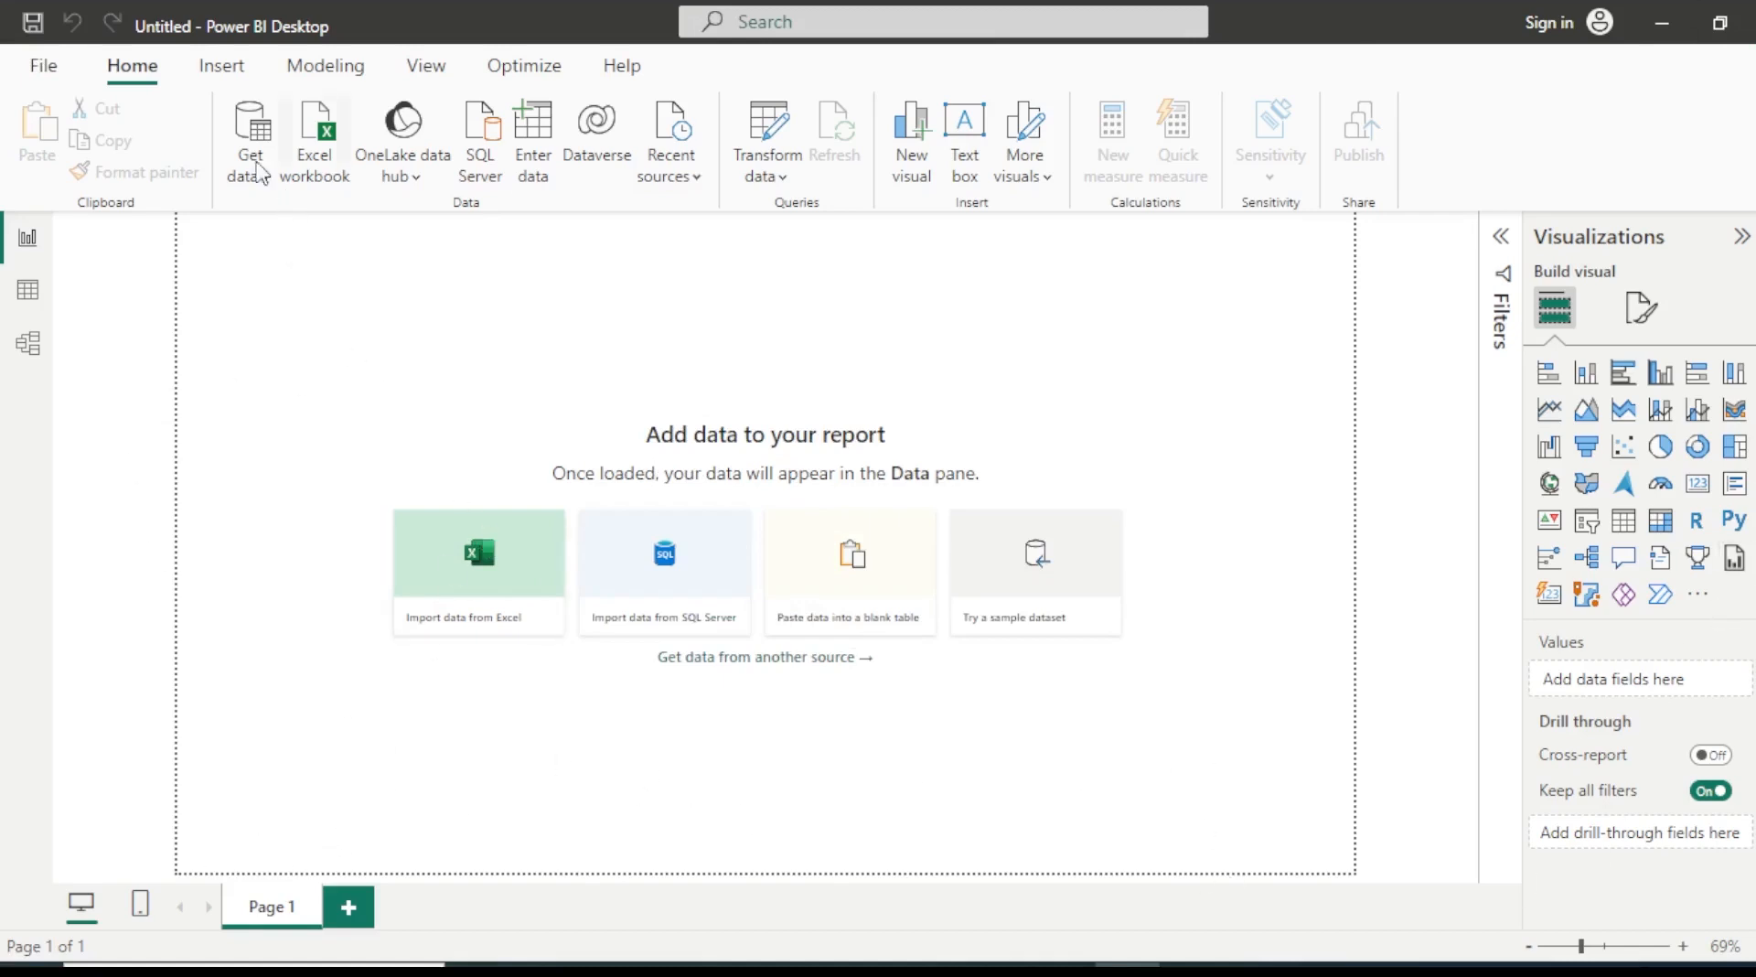
pyautogui.click(235, 68)
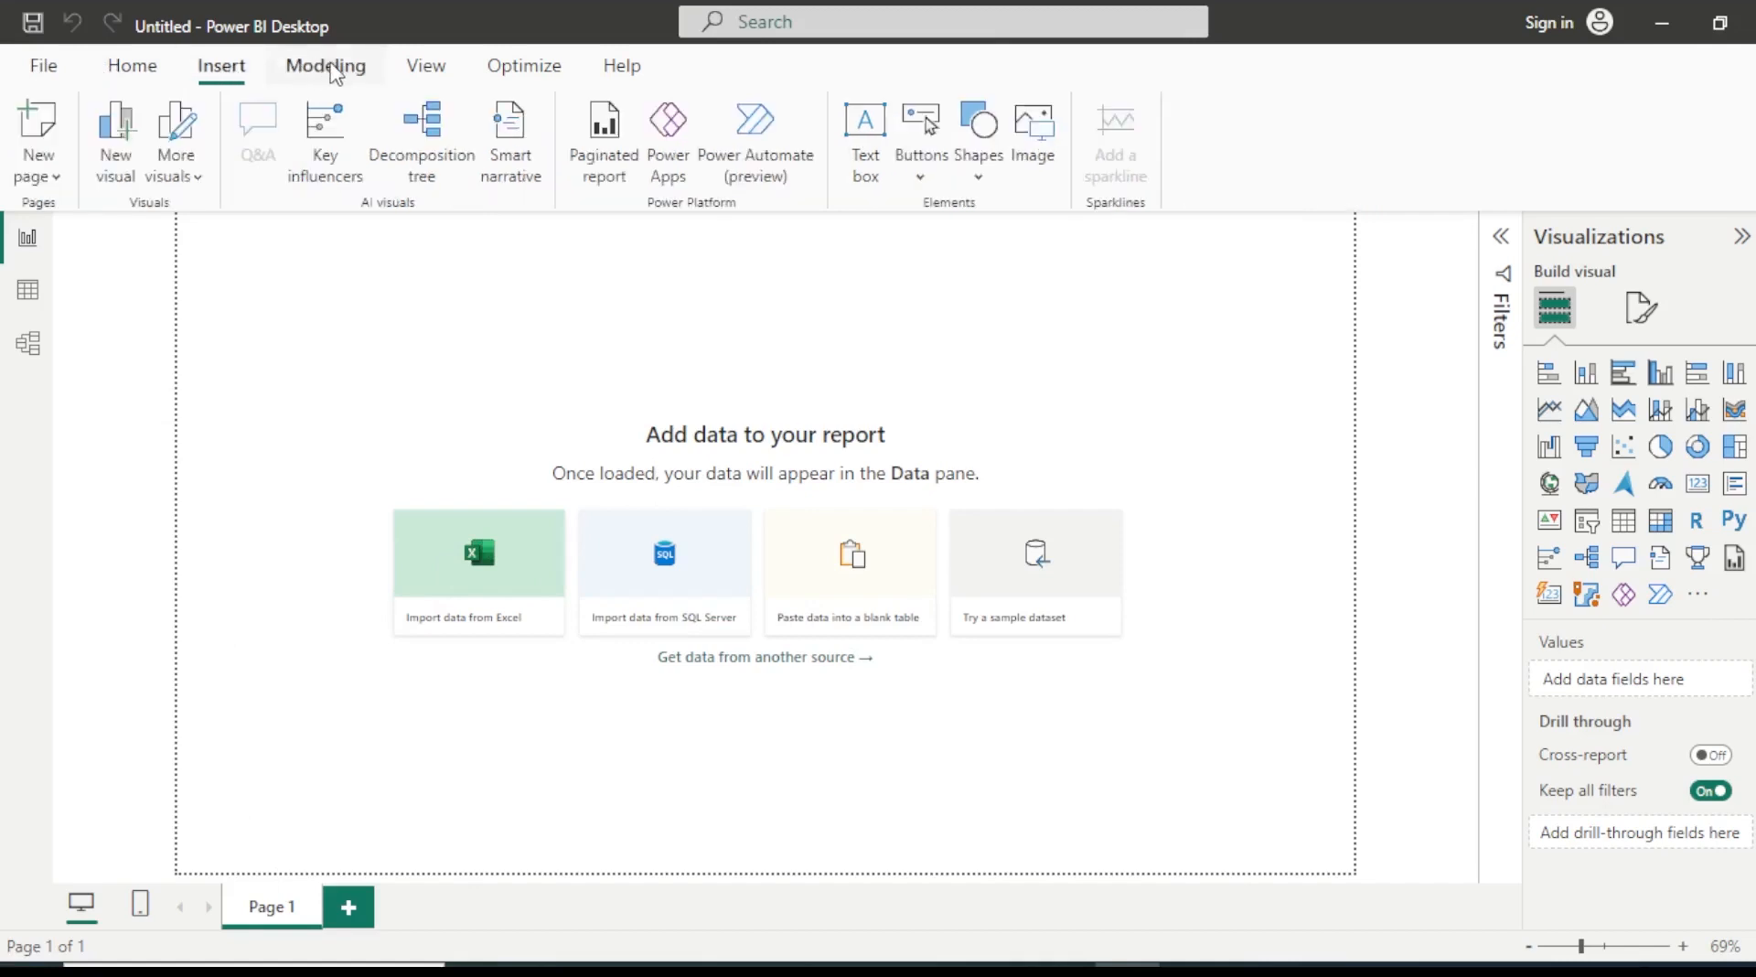
pyautogui.click(341, 69)
pyautogui.click(599, 68)
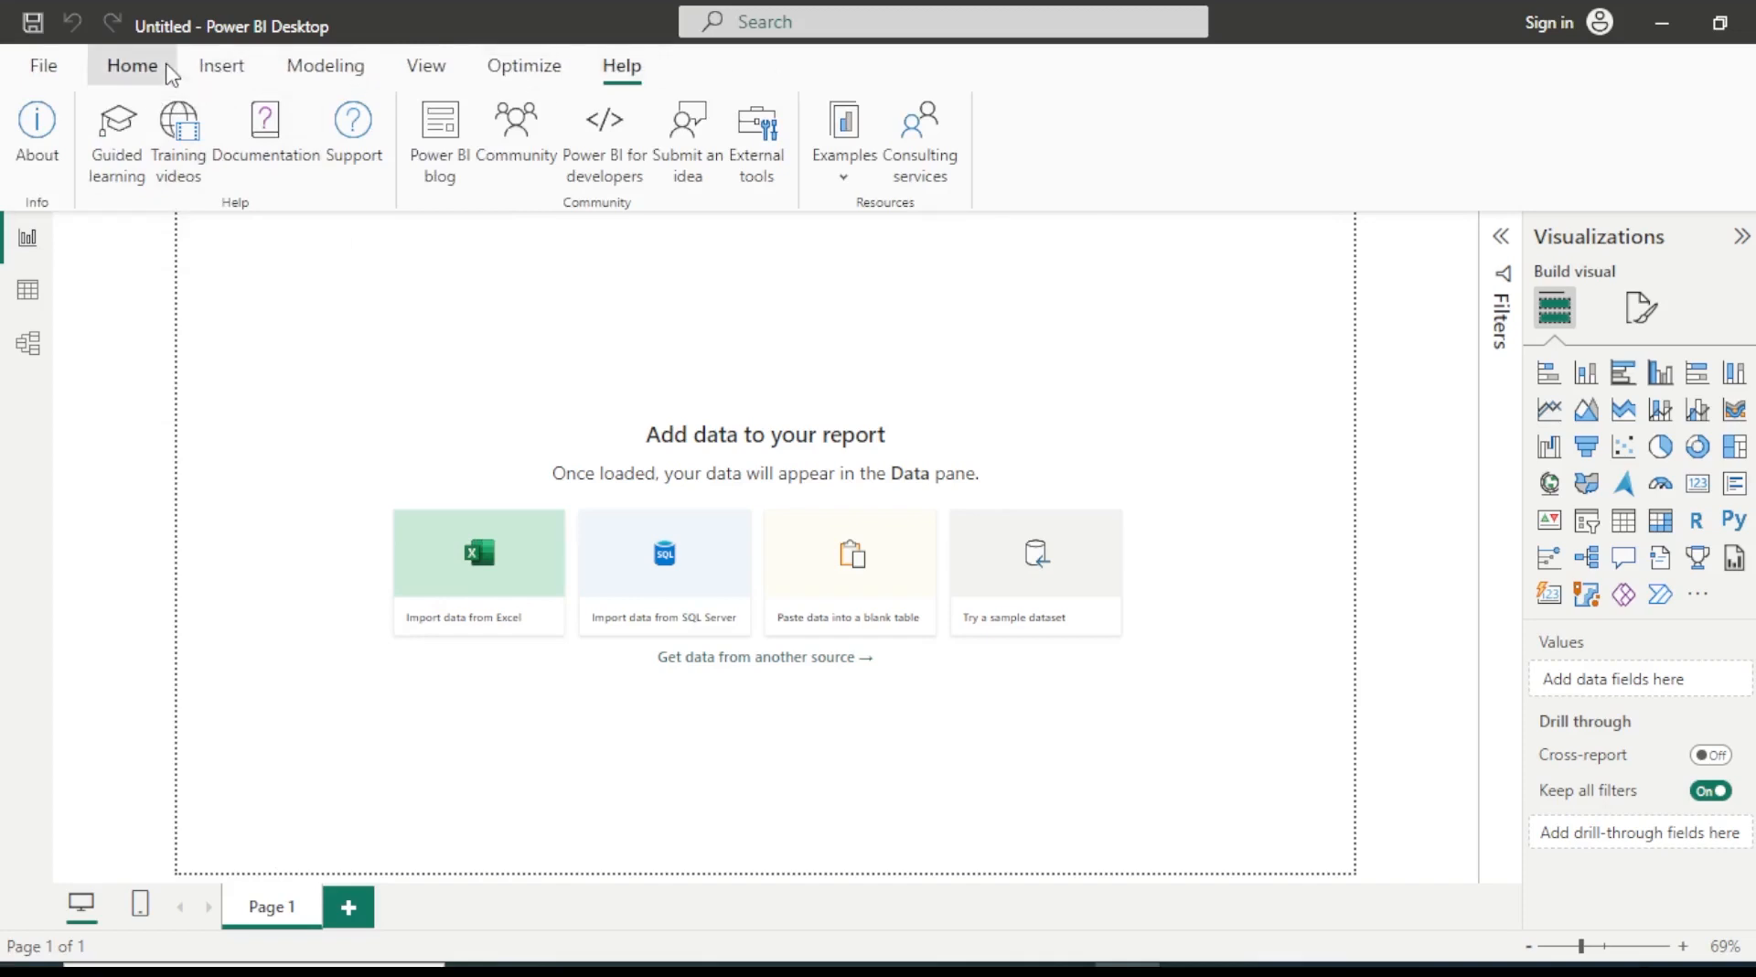
pyautogui.click(135, 67)
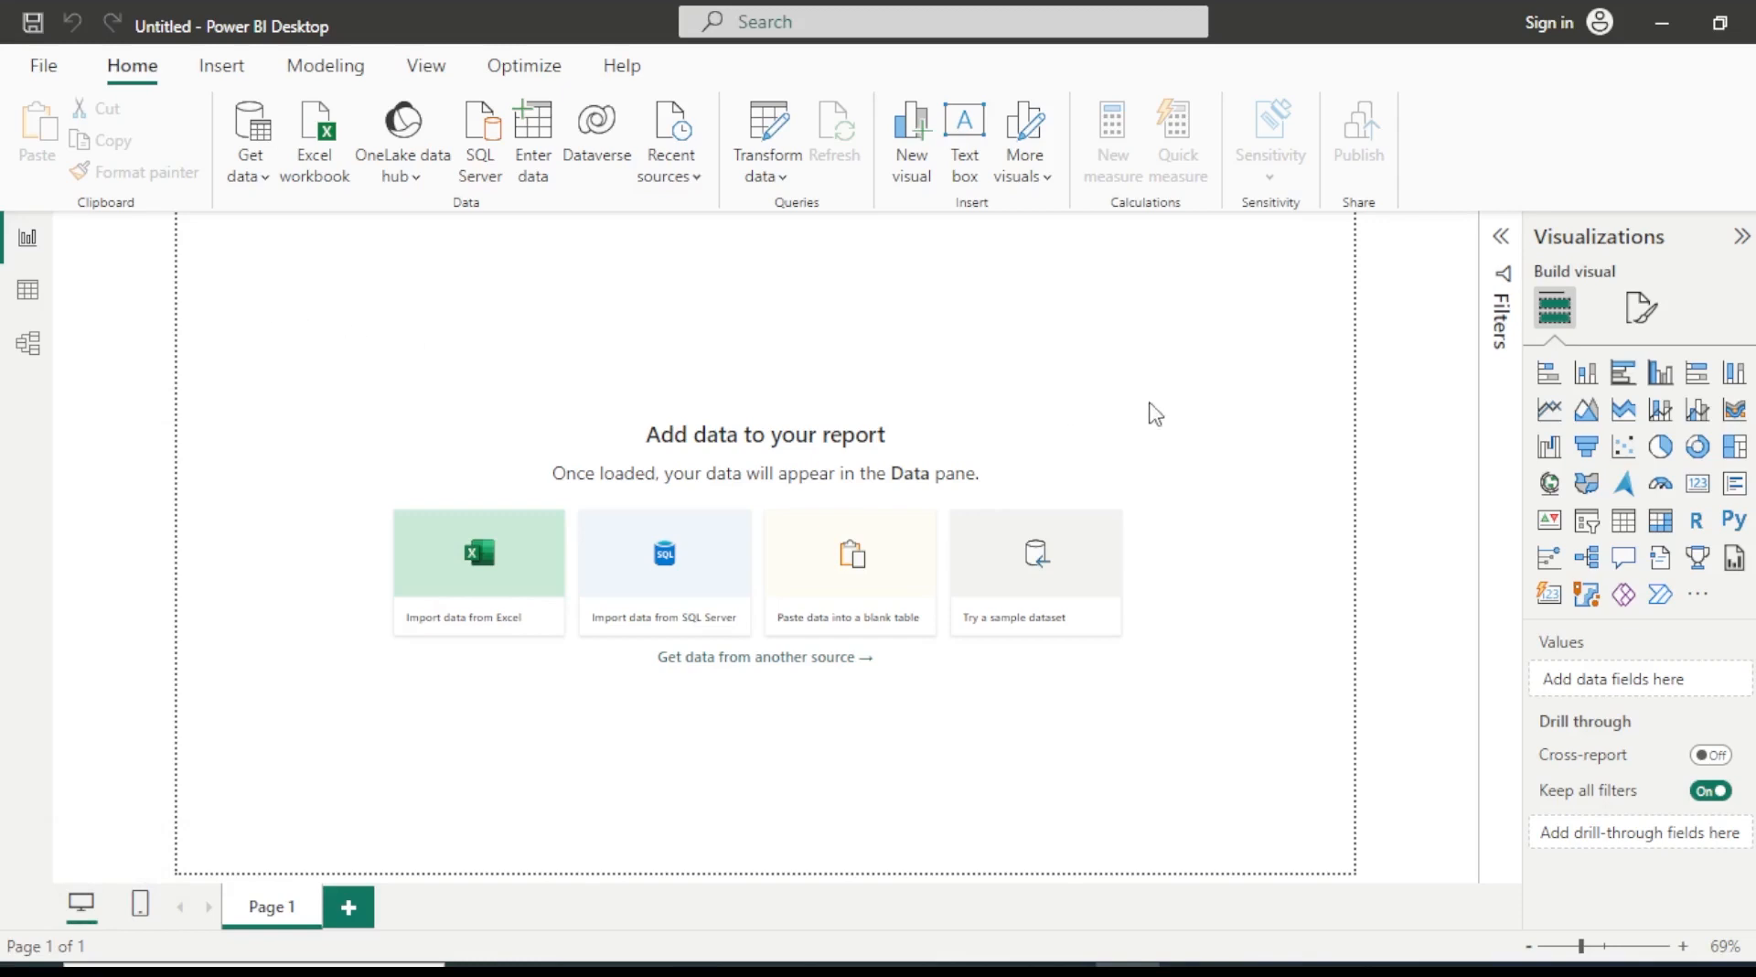
# - Add two new blank pages to the report after Page 1
pyautogui.click(1530, 948)
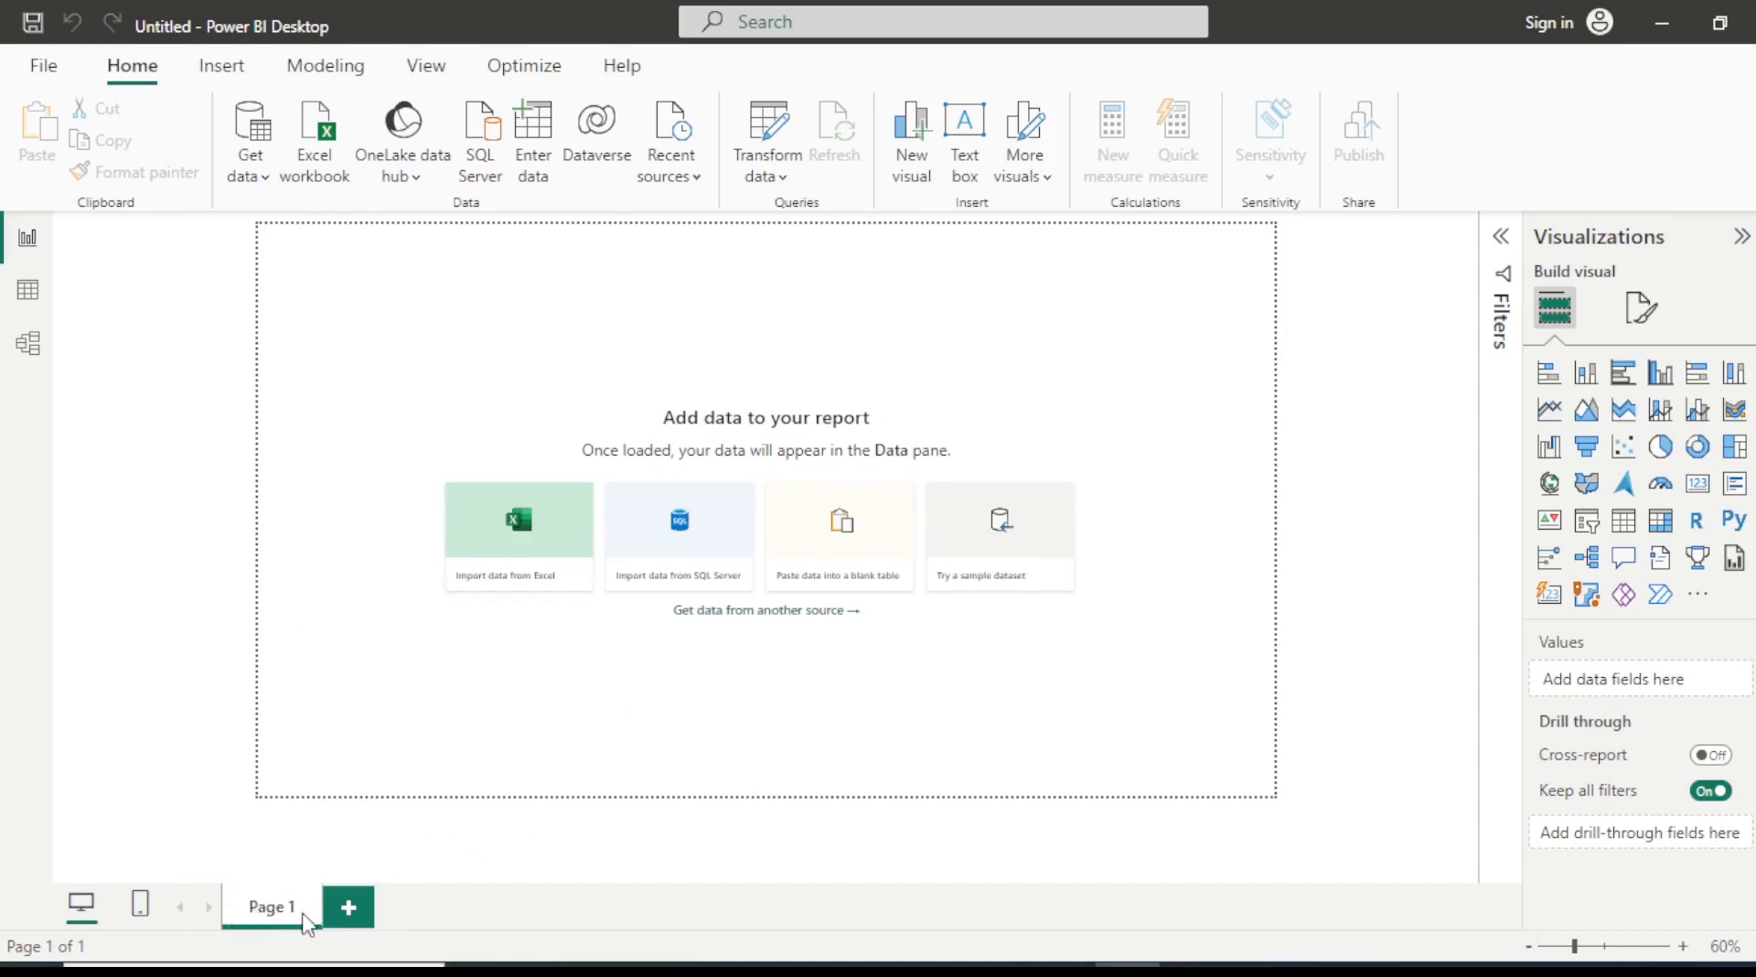
pyautogui.click(364, 920)
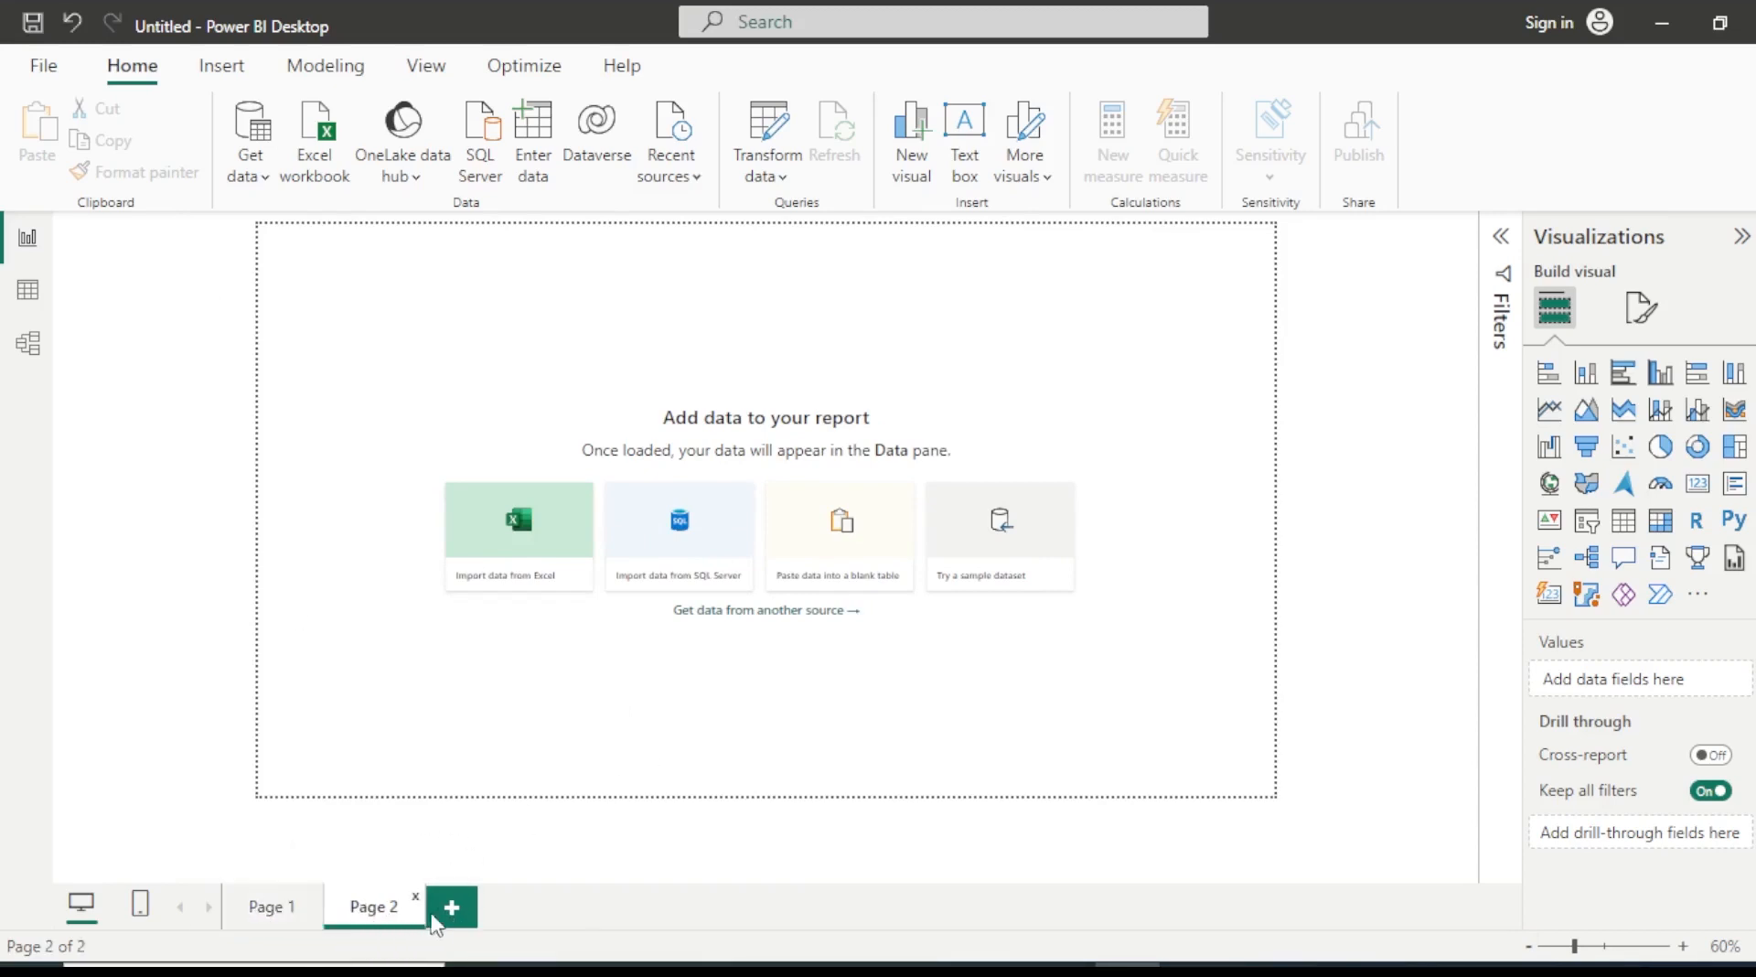
pyautogui.click(448, 915)
# - Delete Page 3 and Page 2 from the report, keeping only Page 1
pyautogui.click(516, 906)
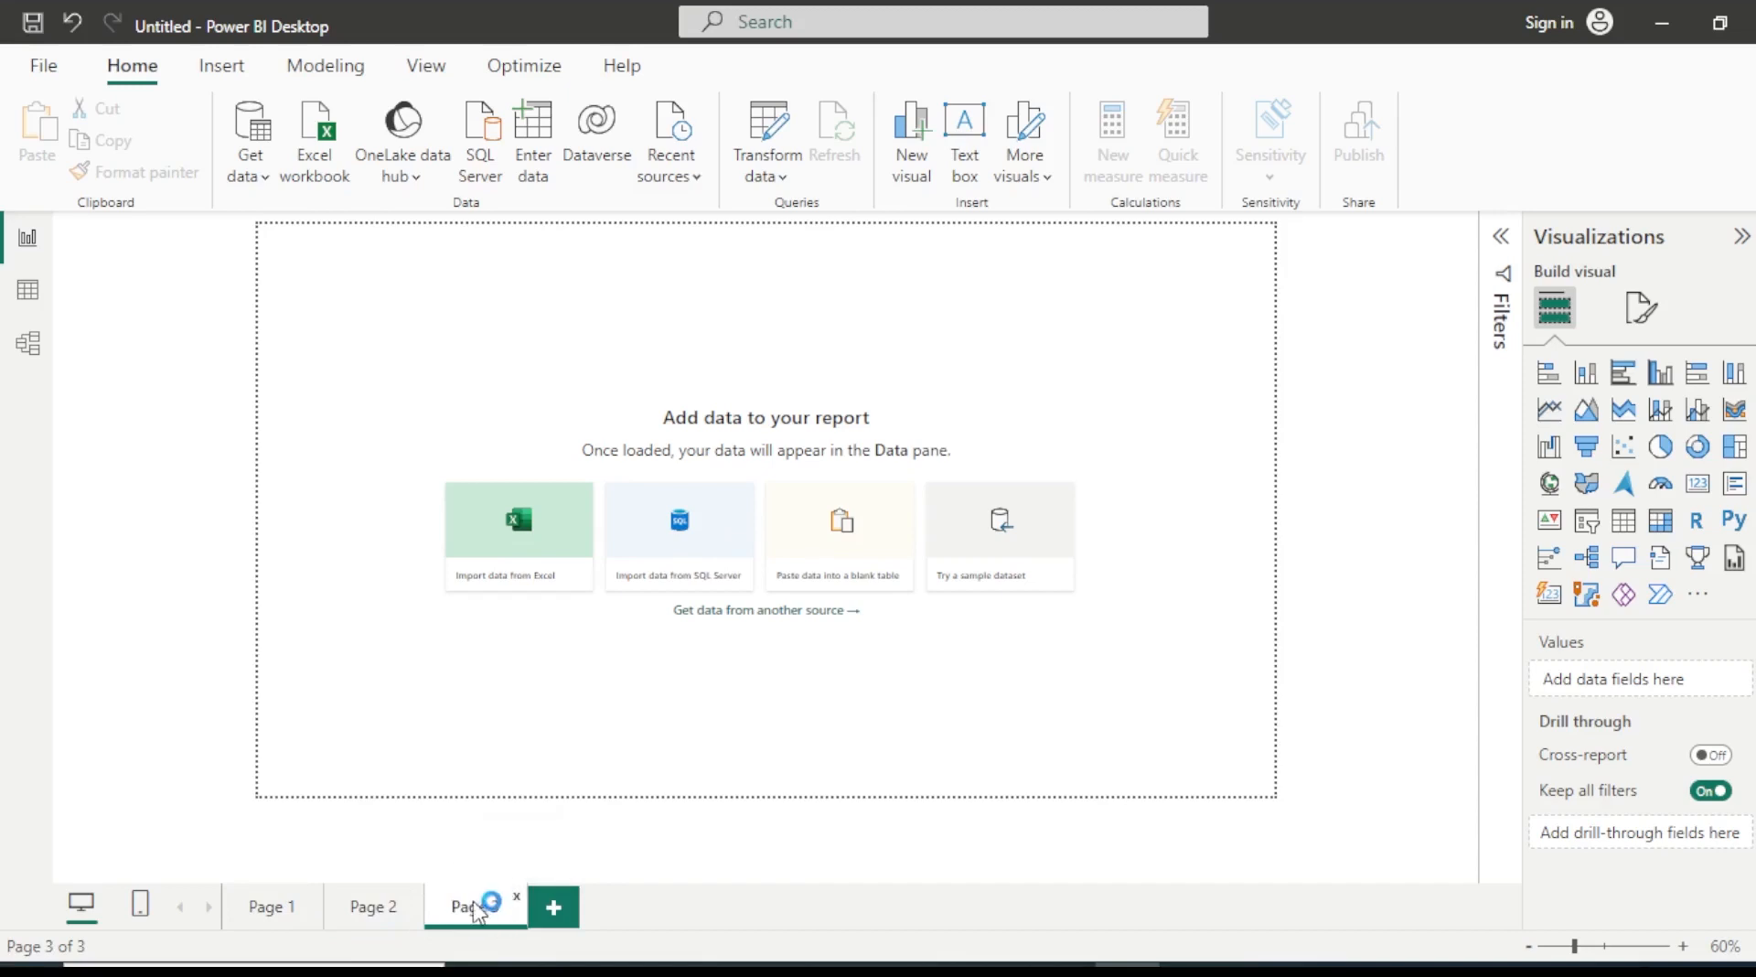
pyautogui.click(1121, 541)
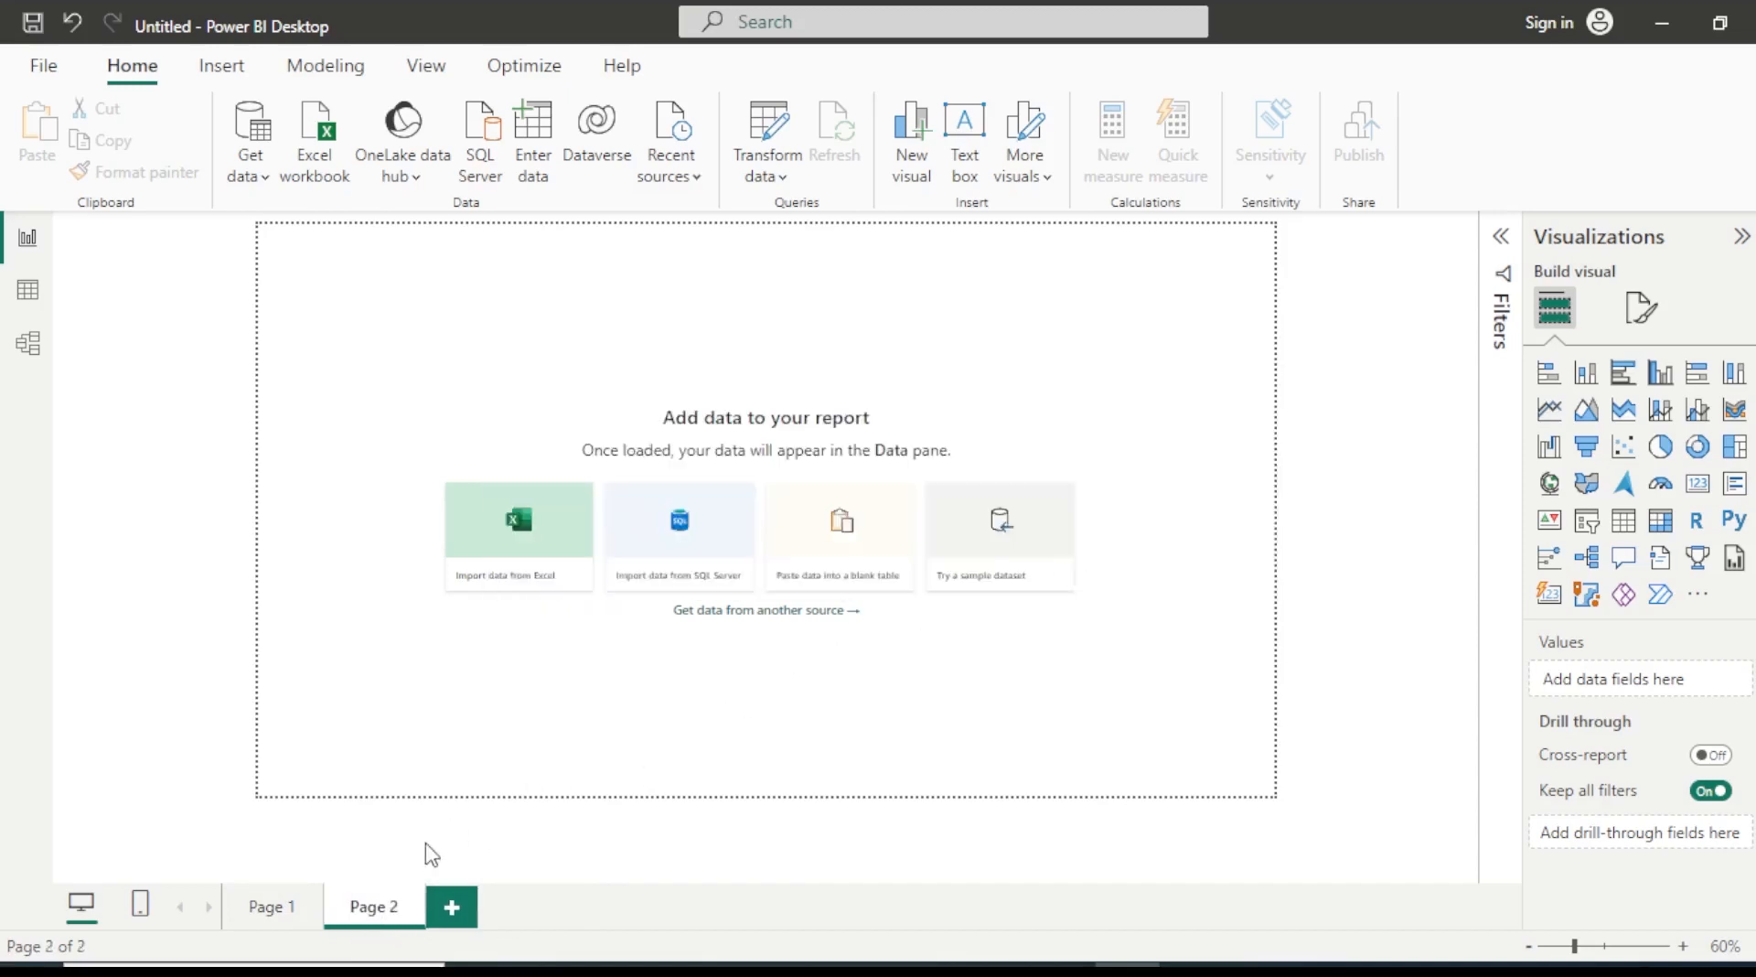
pyautogui.click(417, 905)
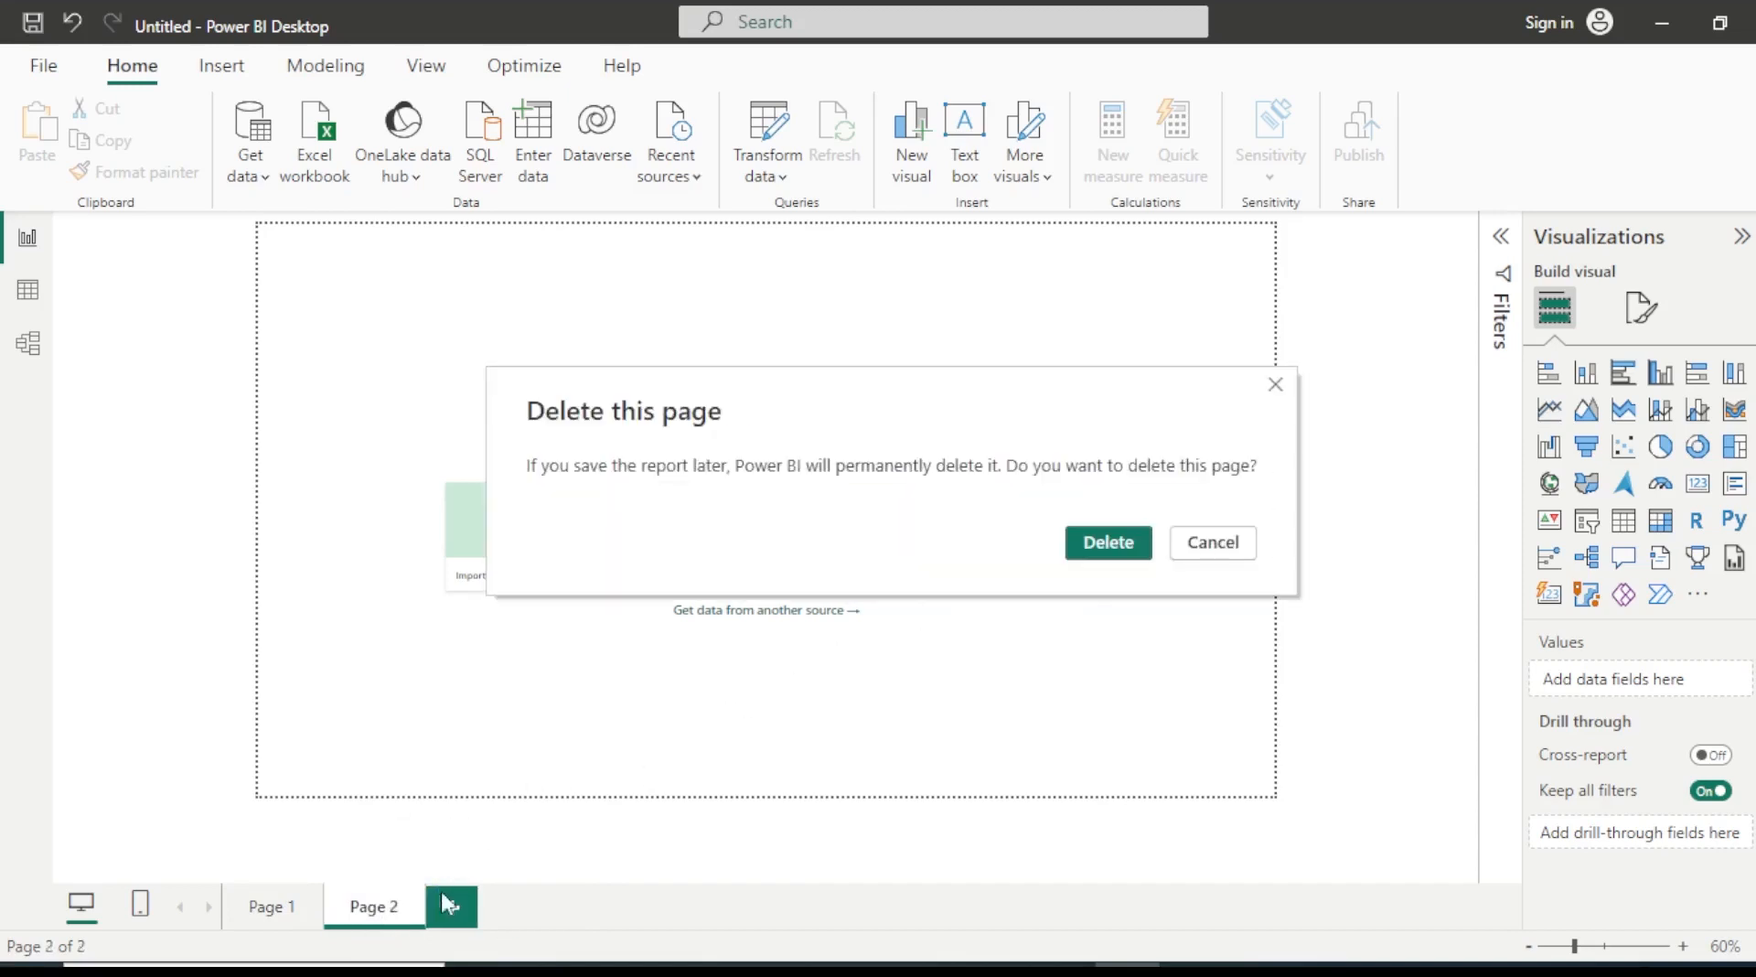
pyautogui.click(1084, 534)
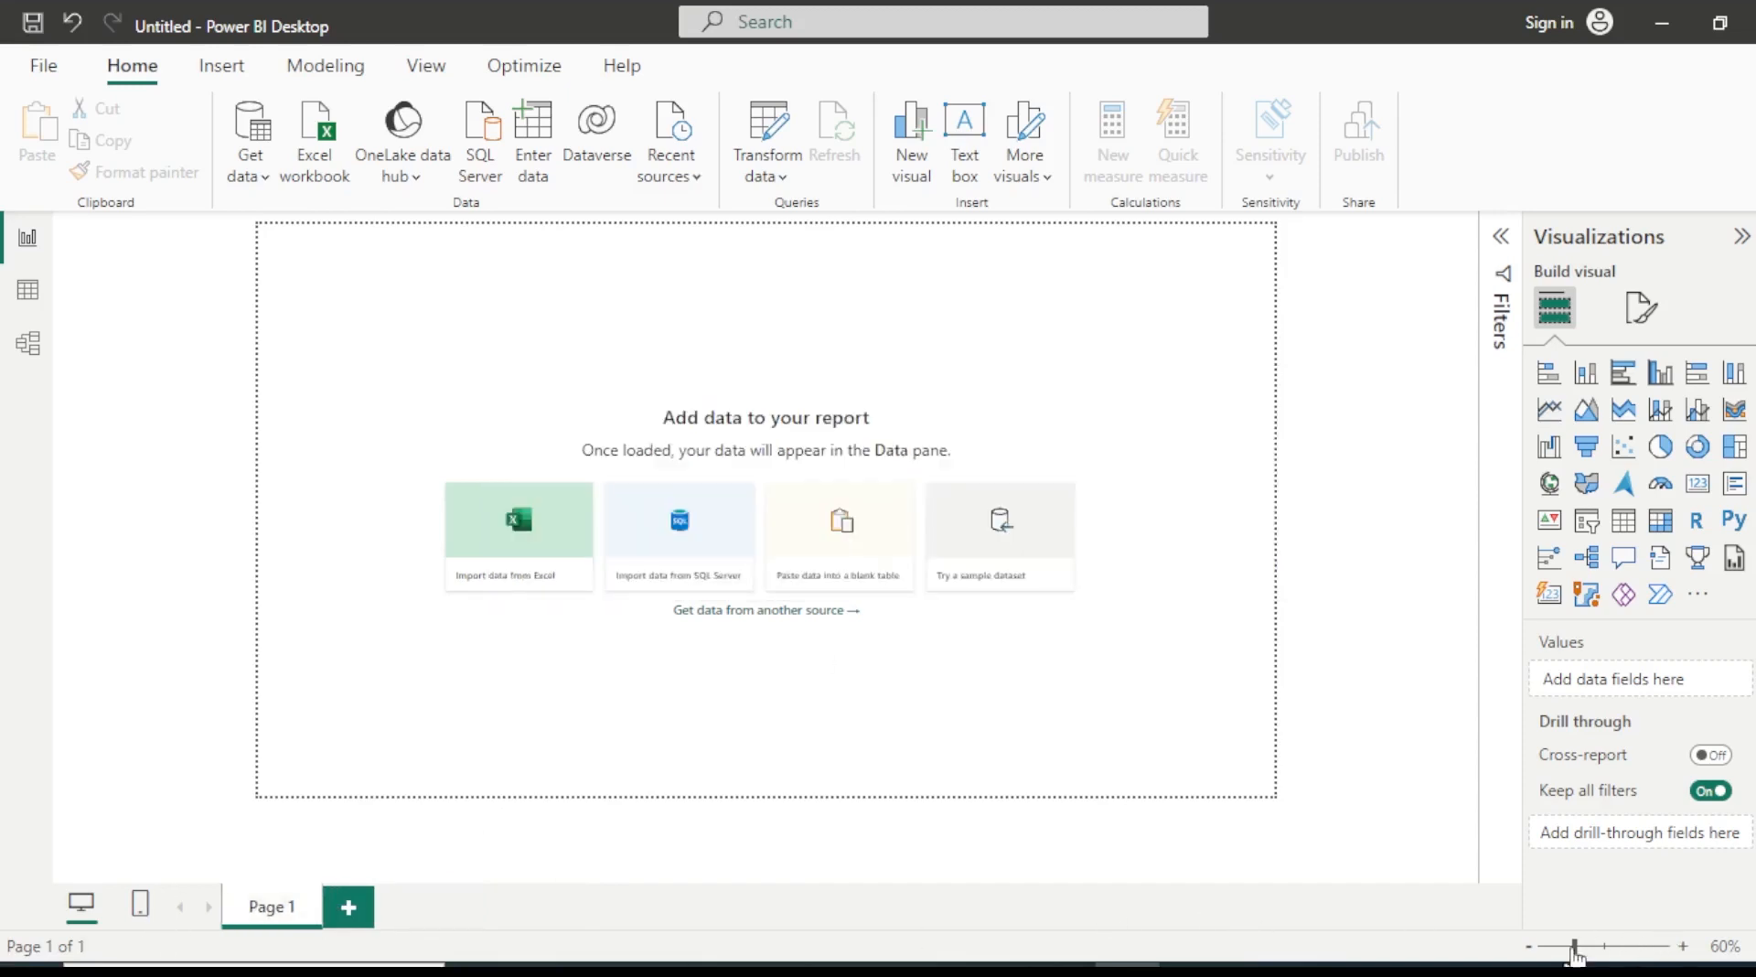
# - Zoom the report canvas in to 100% and back out to 50%
pyautogui.click(1683, 947)
pyautogui.click(1683, 948)
pyautogui.click(1683, 948)
pyautogui.click(1683, 947)
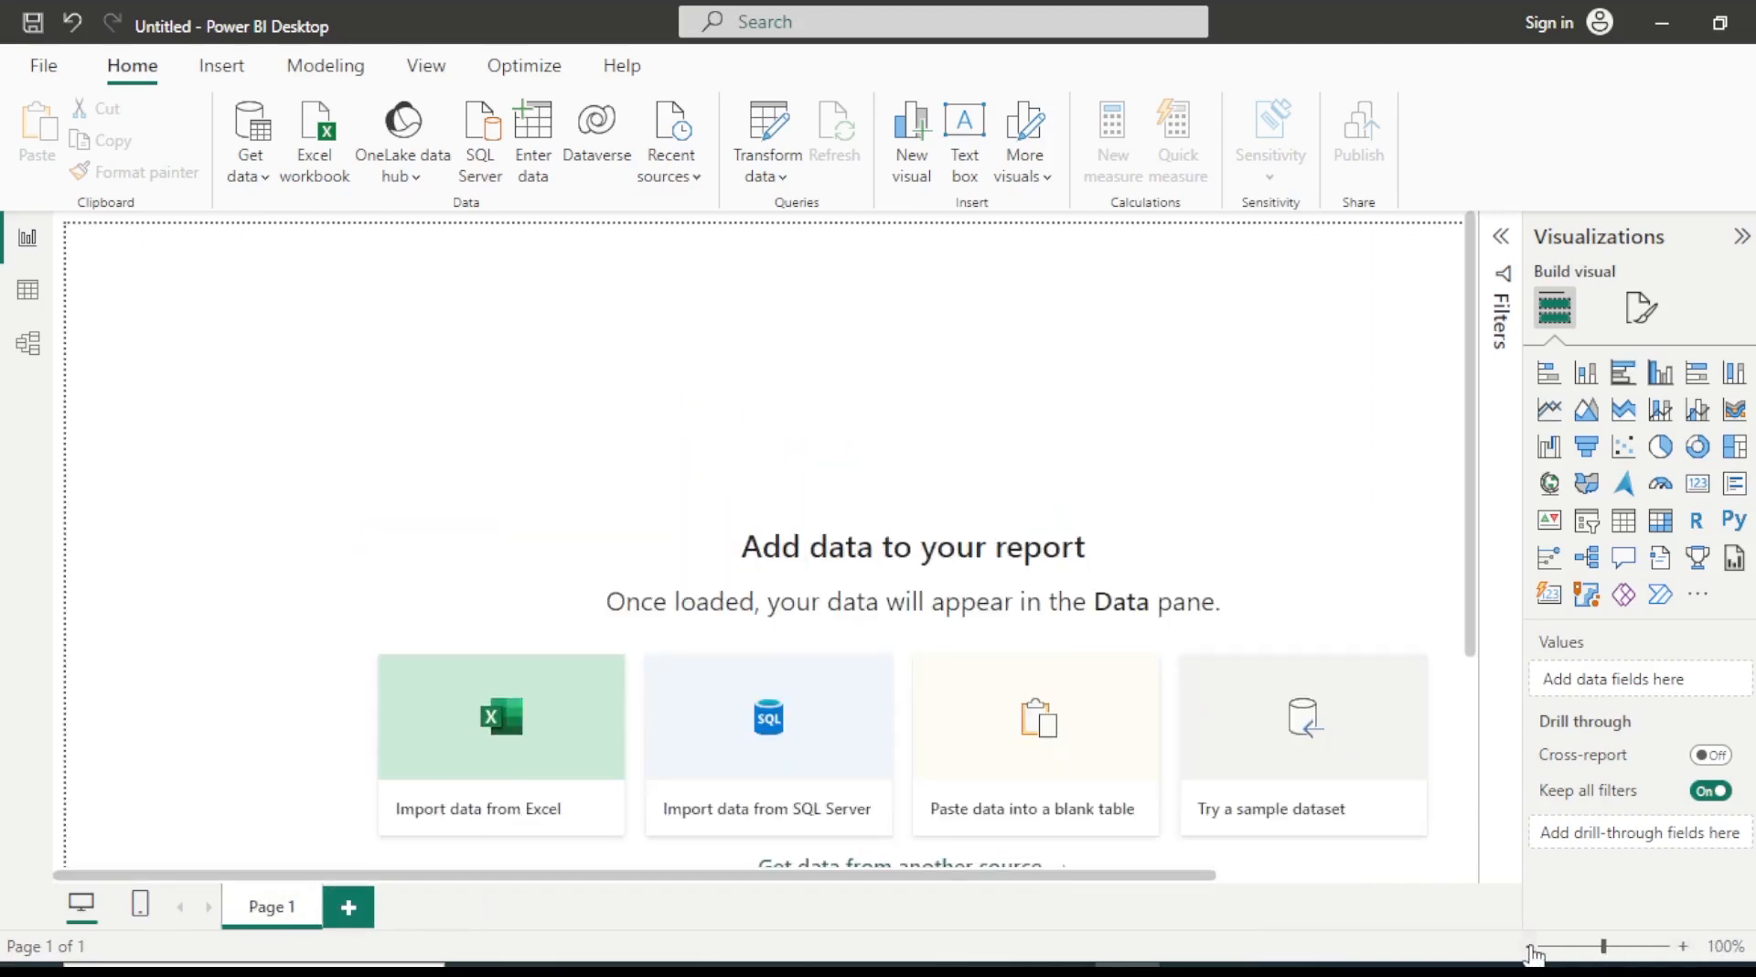
pyautogui.click(1530, 947)
pyautogui.click(1529, 948)
pyautogui.click(1529, 947)
pyautogui.click(1529, 948)
pyautogui.click(1529, 948)
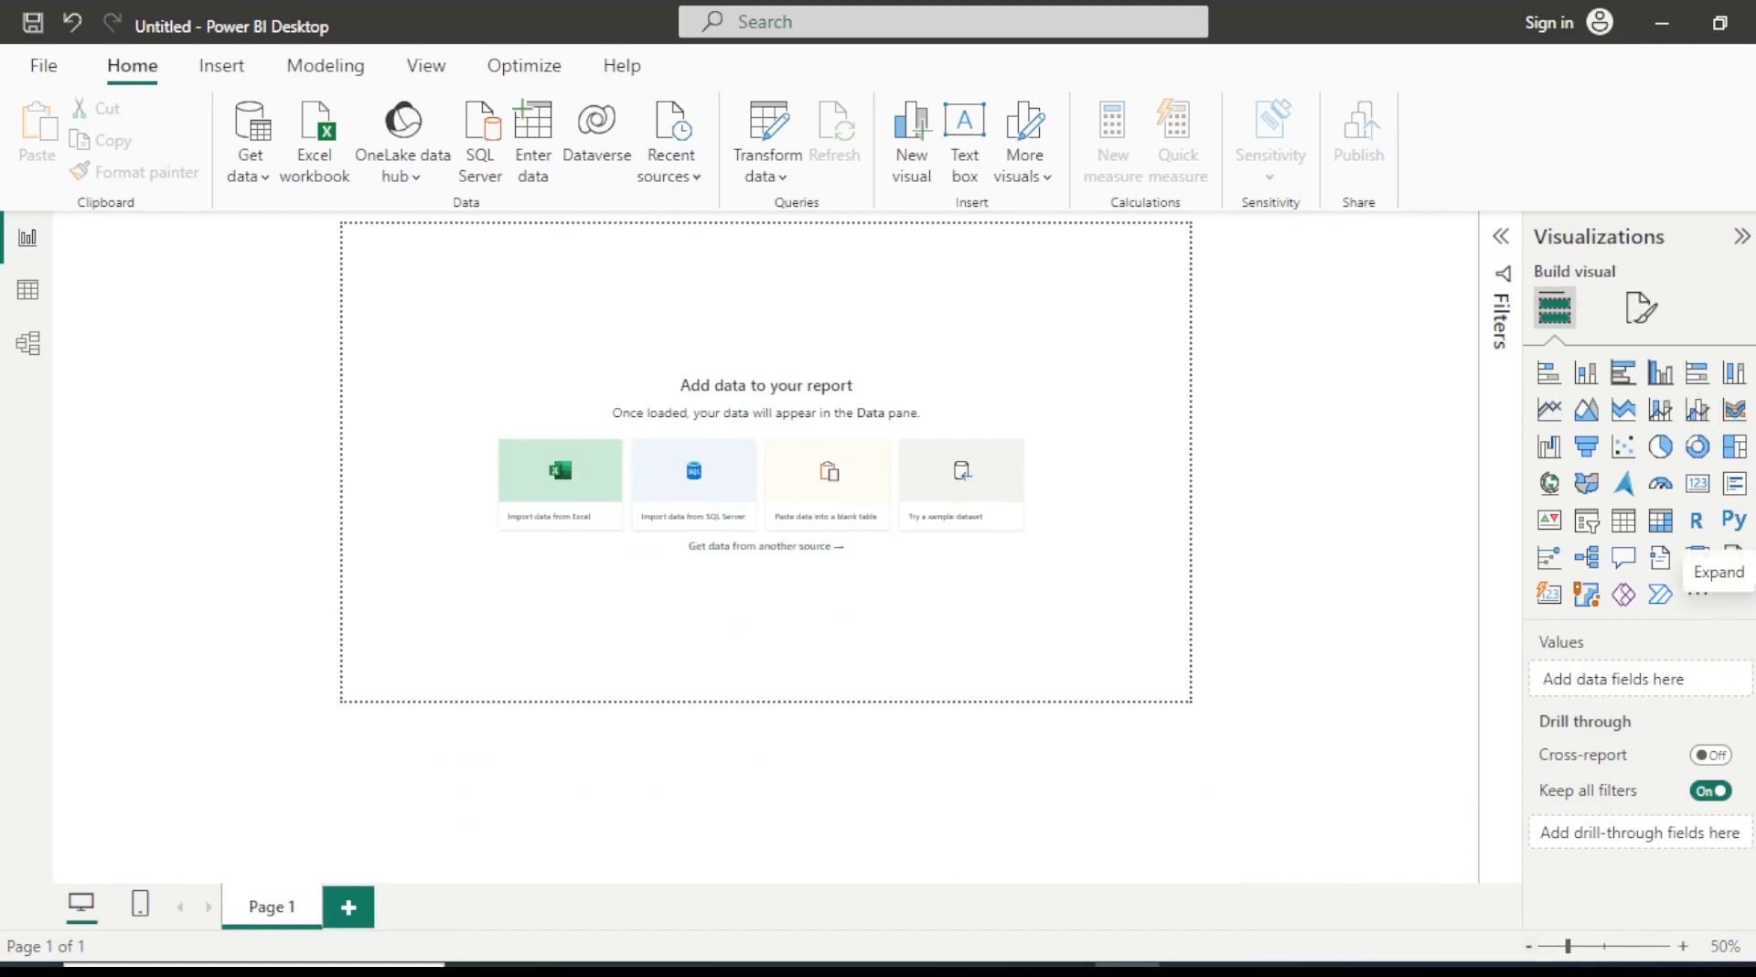
# - Expand the Data pane, and open and collapse the Filters pane
pyautogui.click(1745, 560)
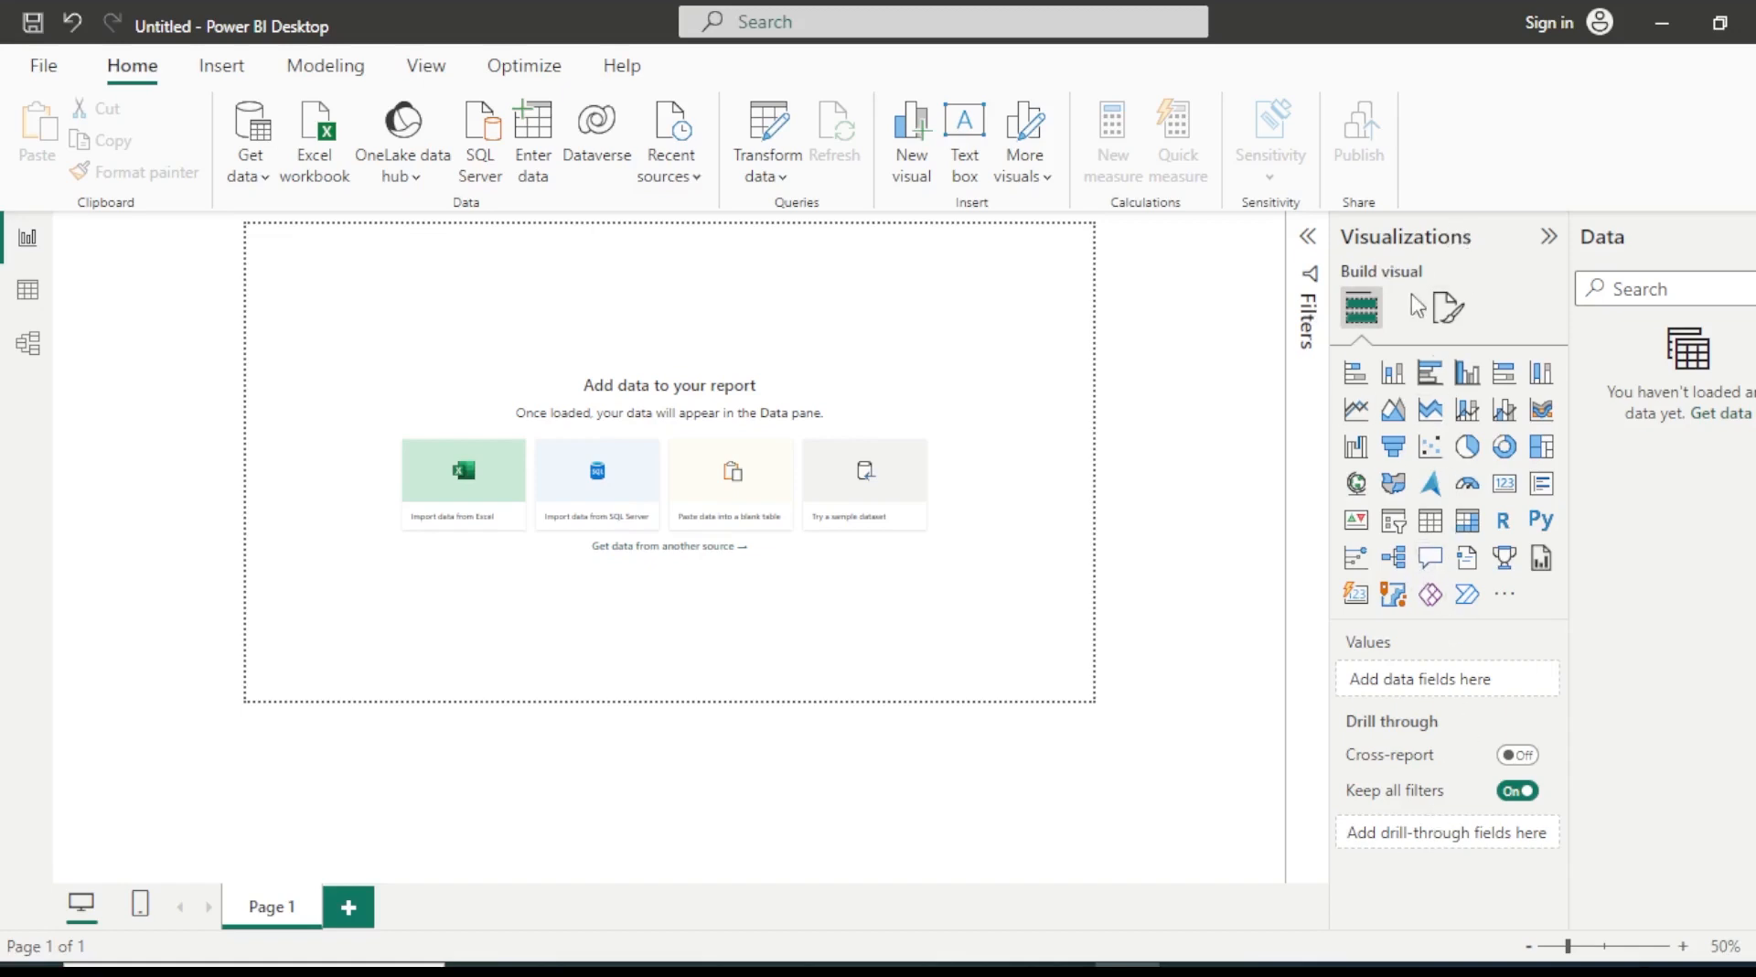
pyautogui.click(1306, 316)
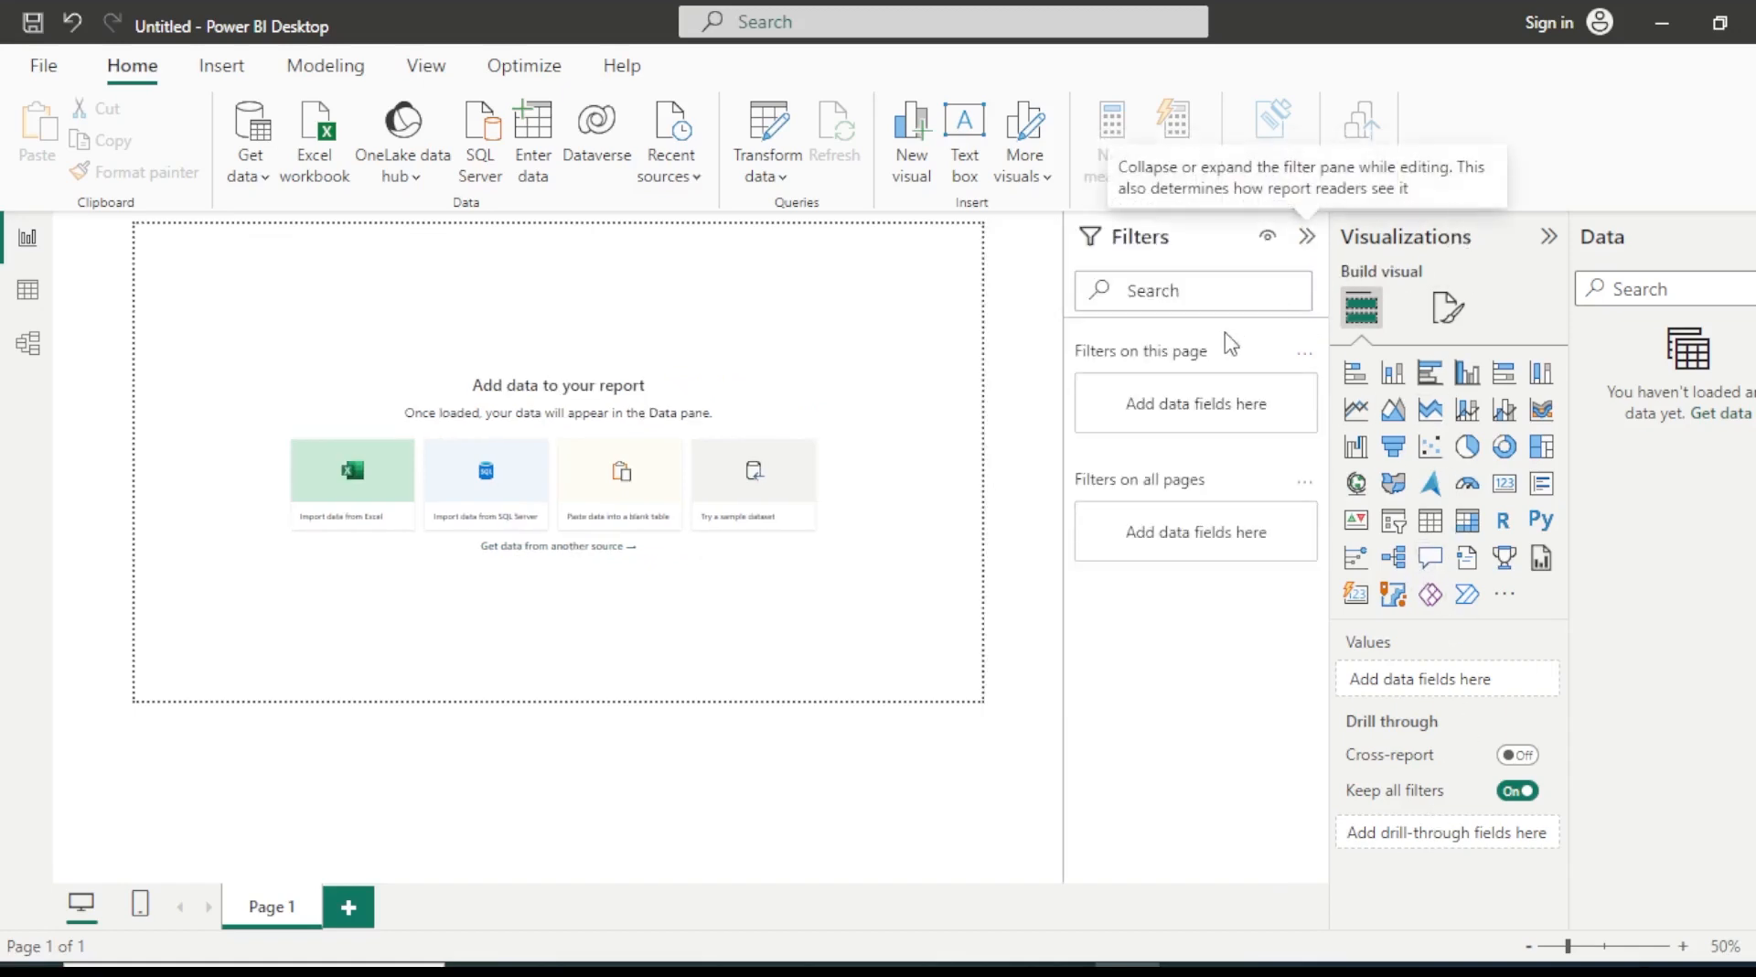
pyautogui.click(1308, 238)
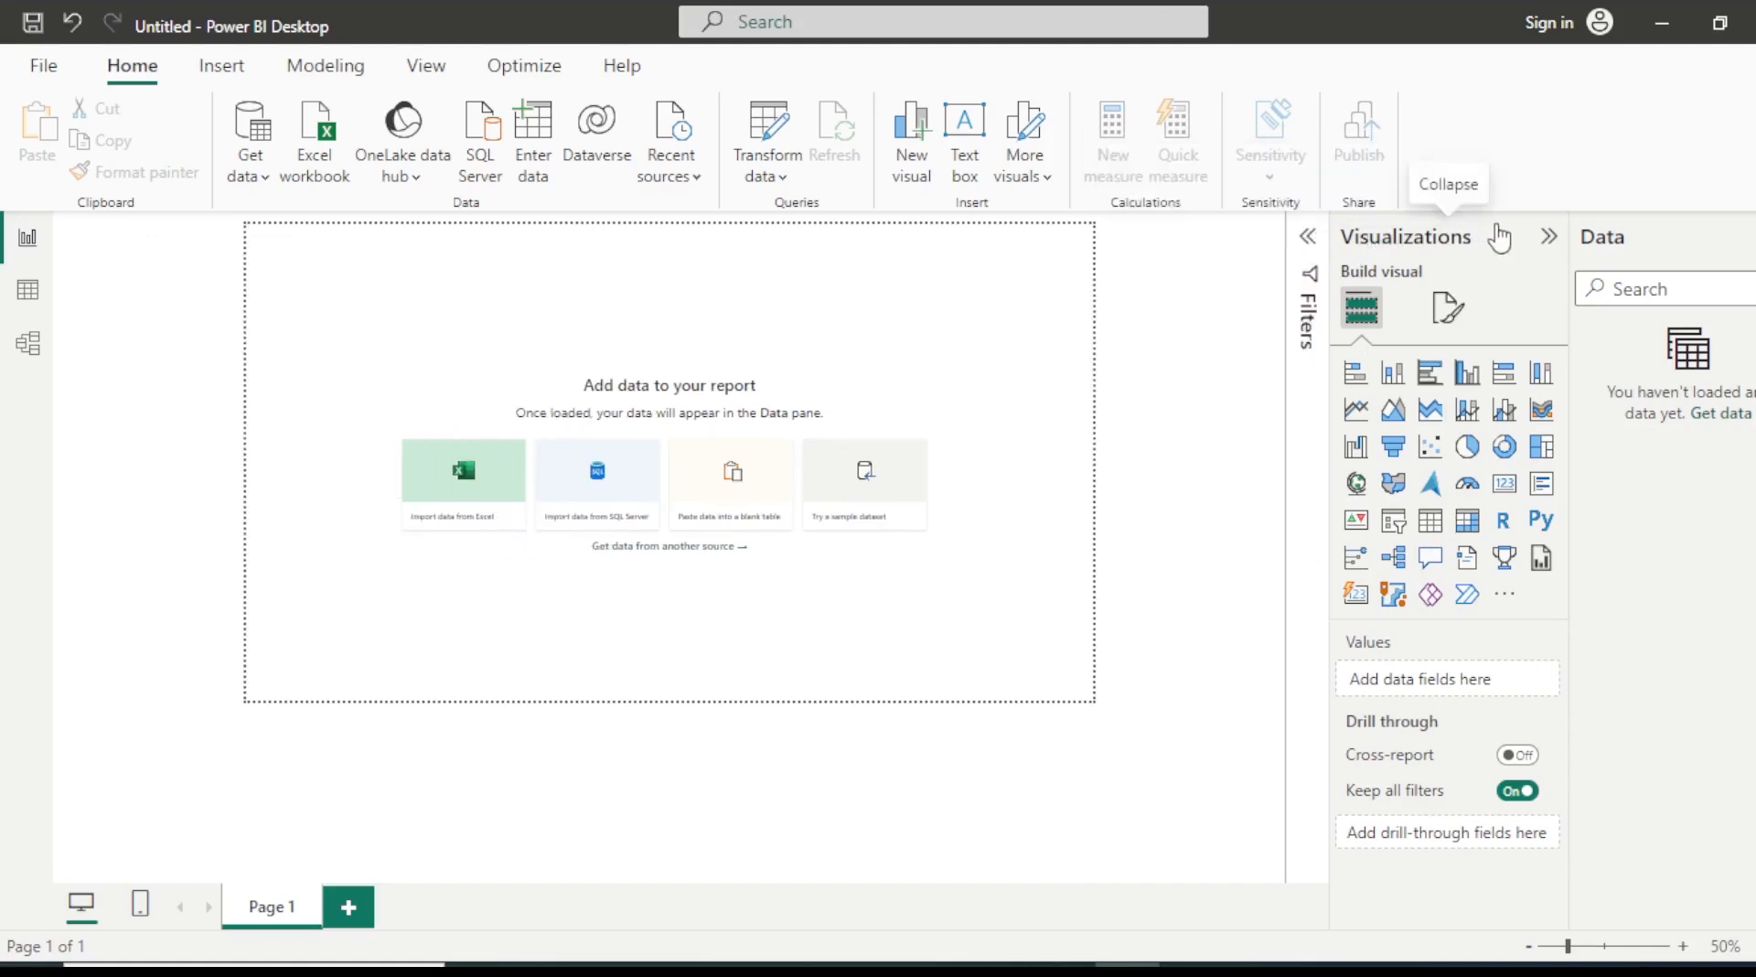
# - Display the page formatting options and examine the Page information settings, leaving the section collapsed
pyautogui.click(1449, 311)
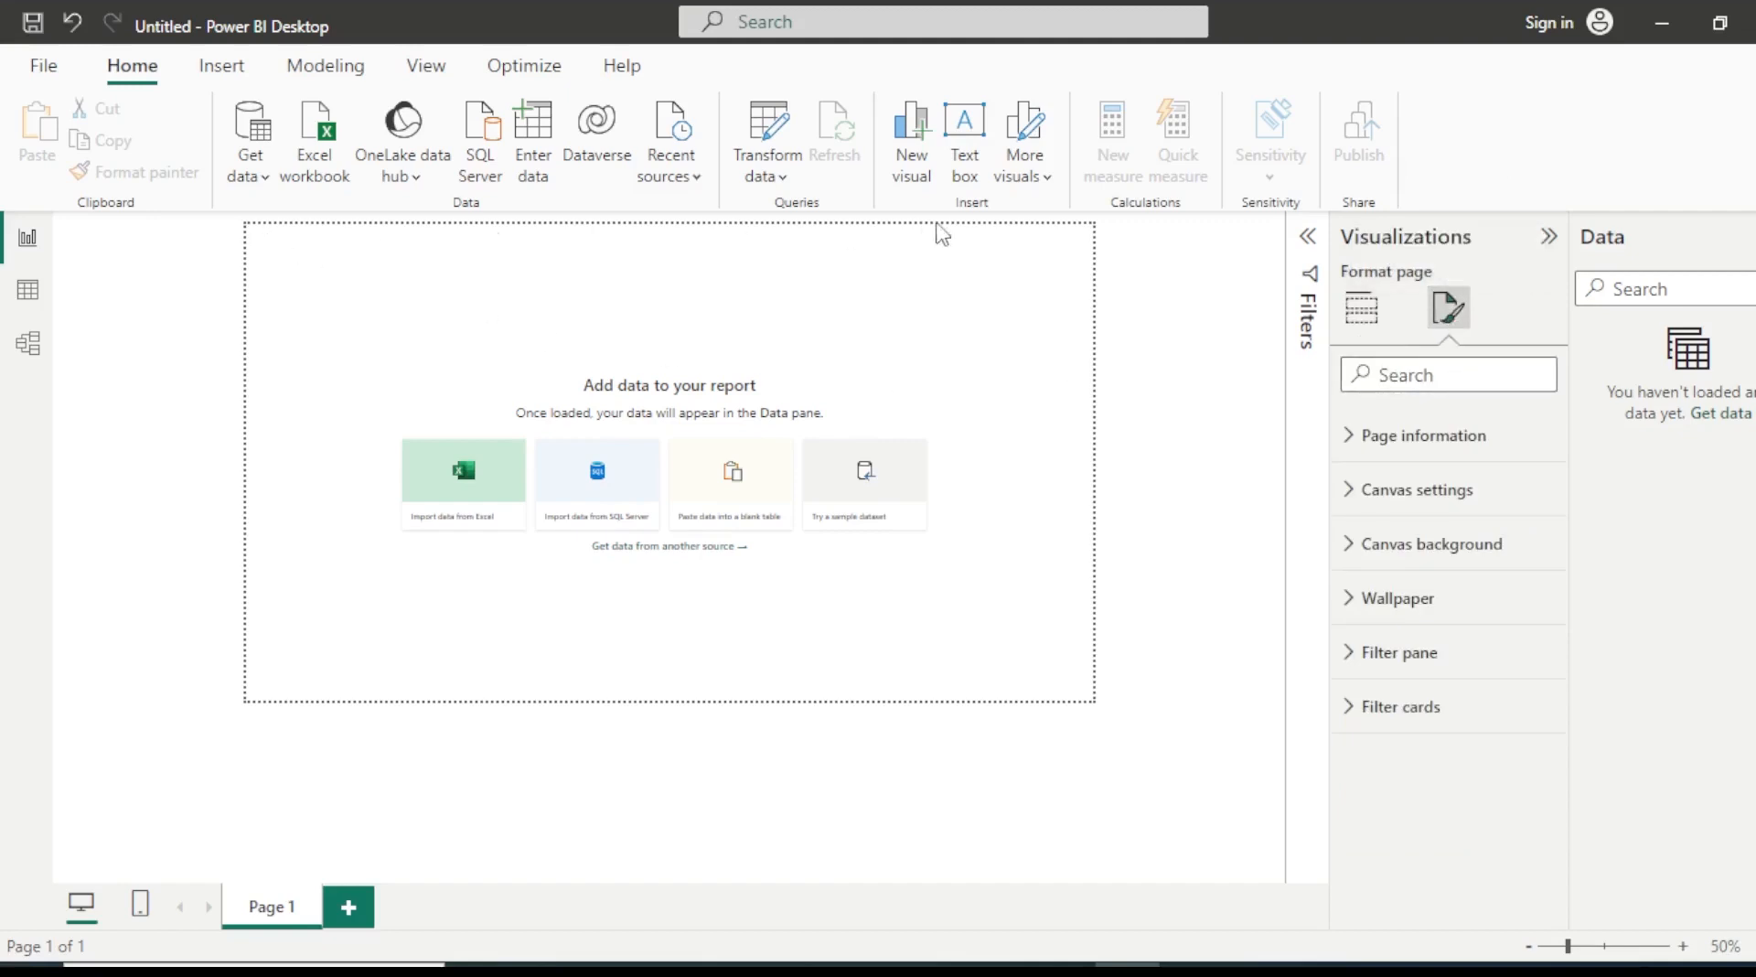
pyautogui.click(1363, 447)
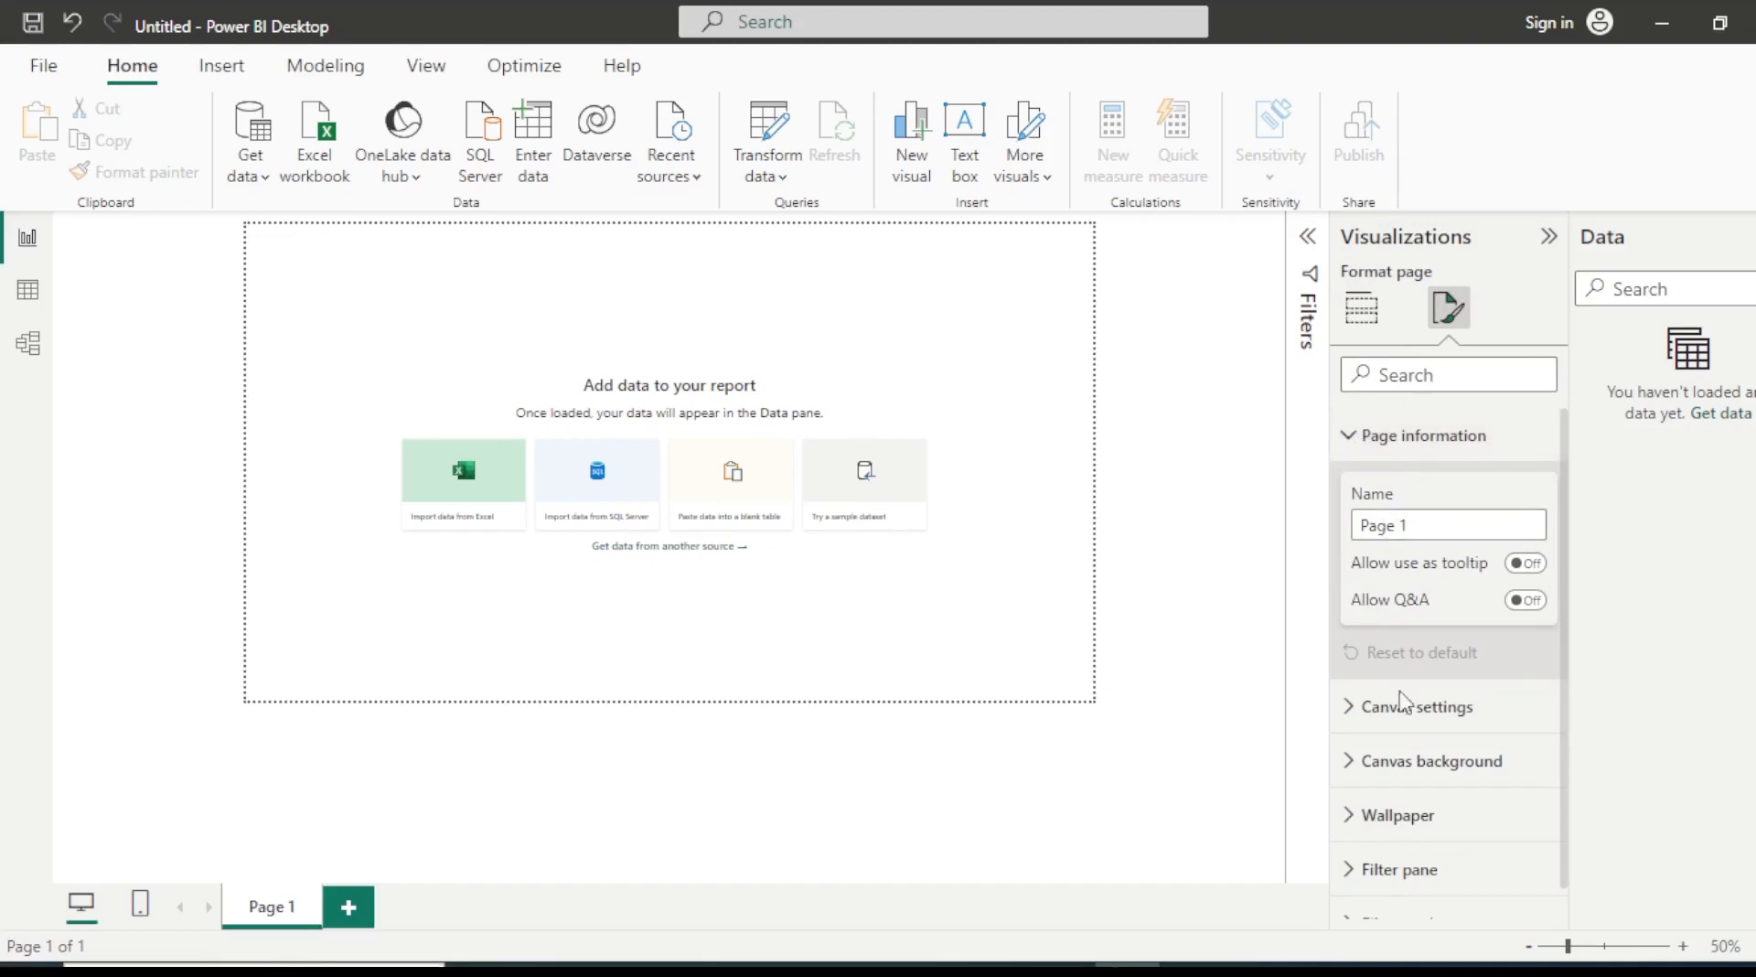
pyautogui.click(1351, 433)
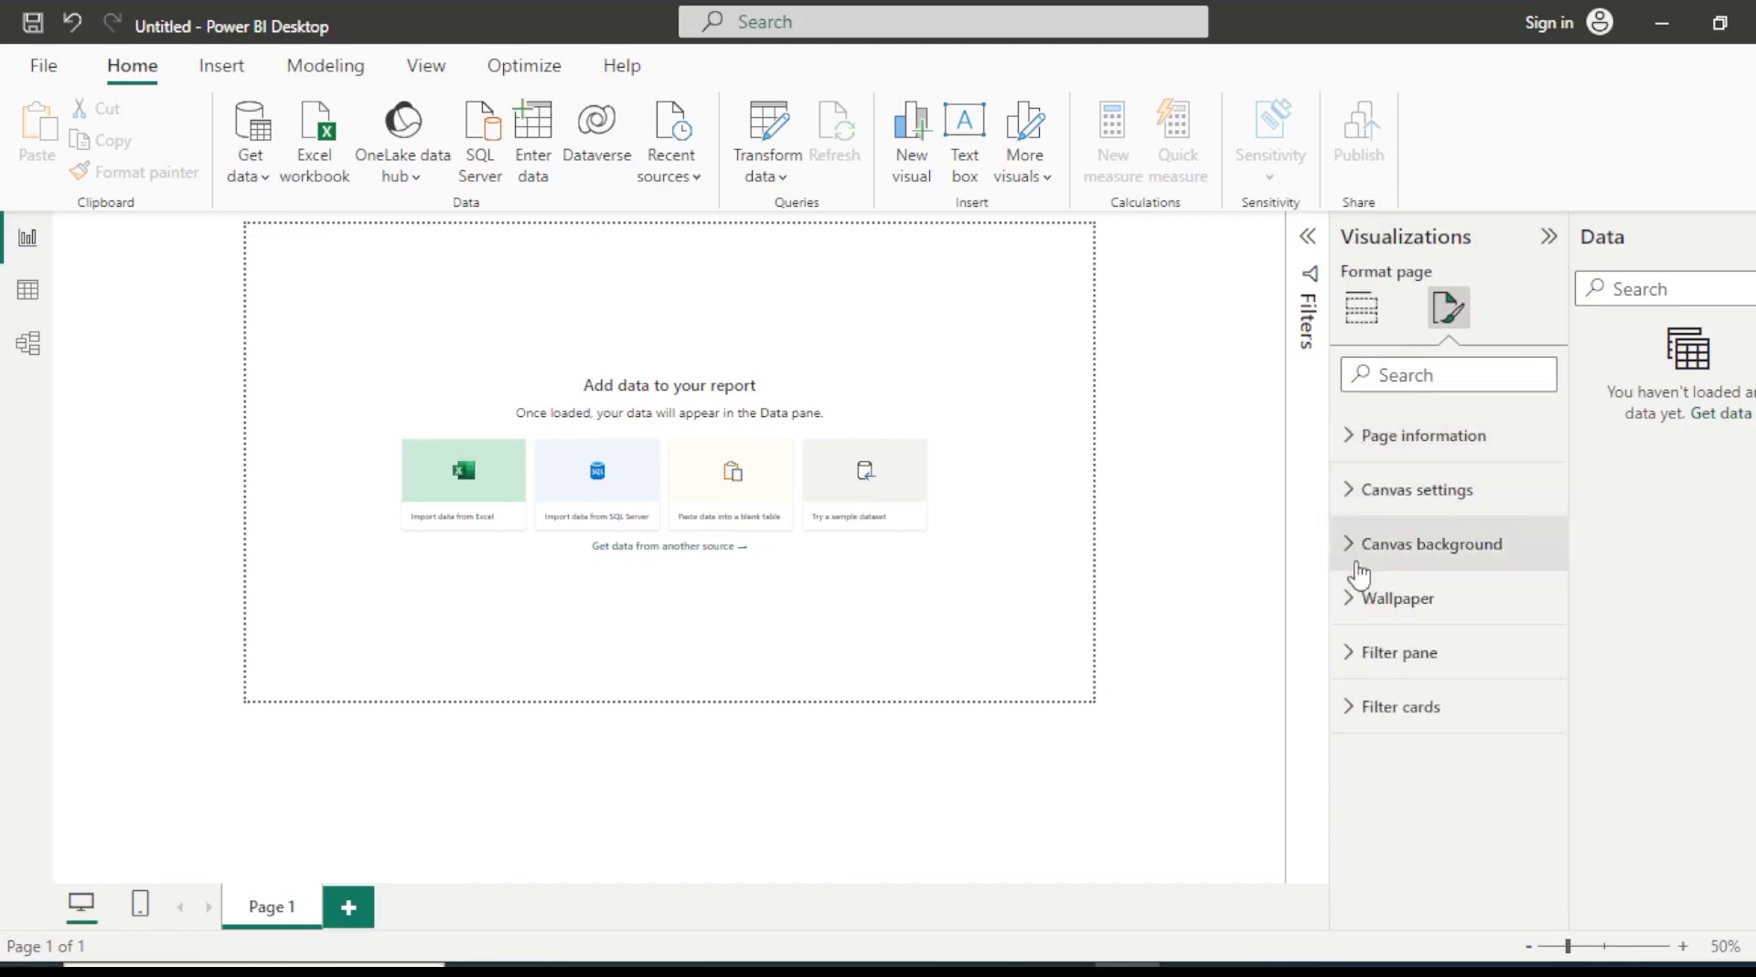
# - Set the canvas type of Page 1 to 4:3
pyautogui.click(1350, 499)
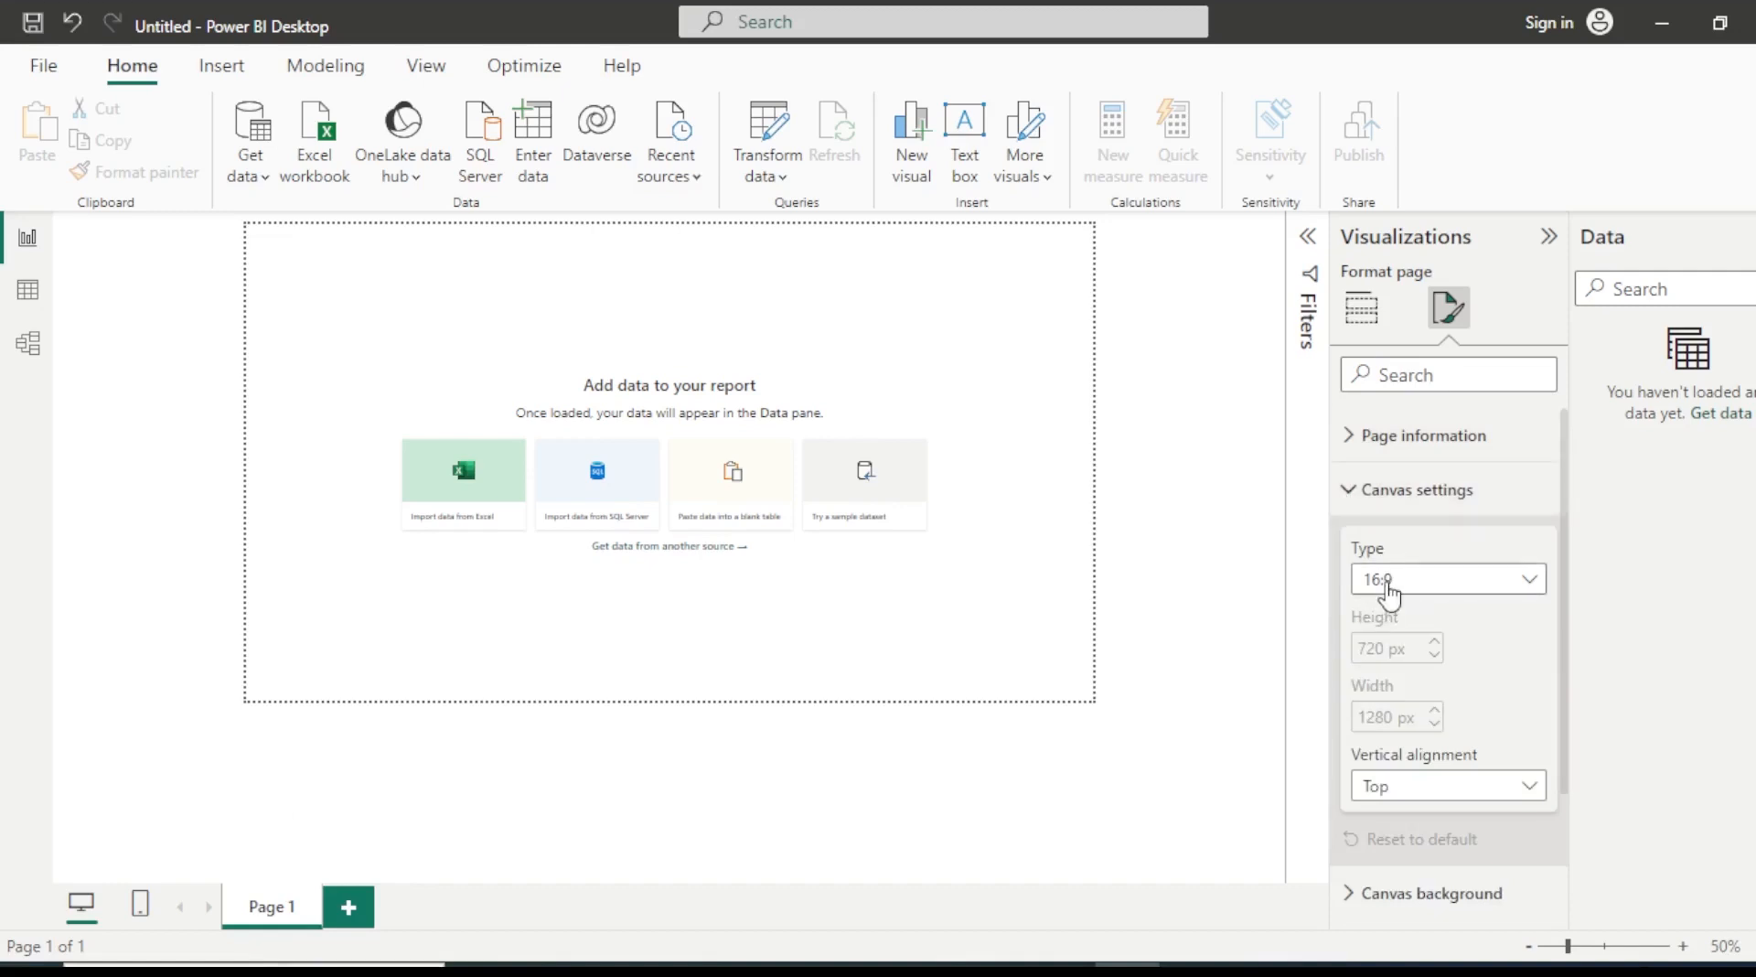
pyautogui.click(1528, 579)
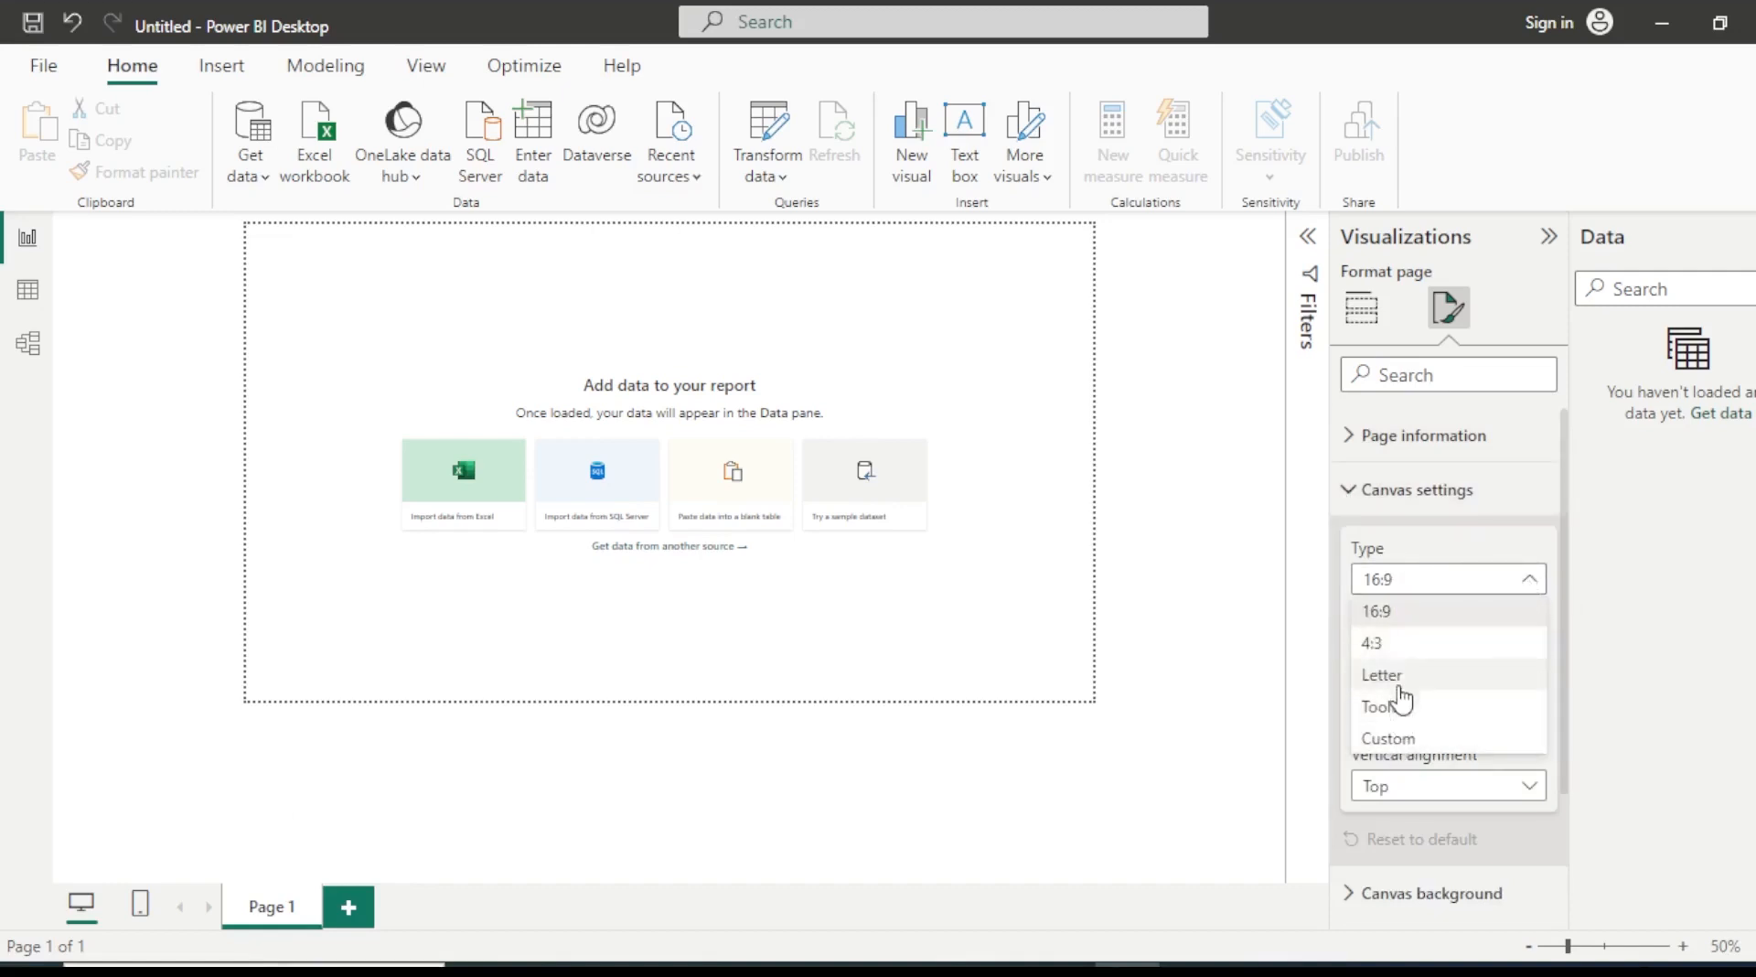
pyautogui.click(1399, 644)
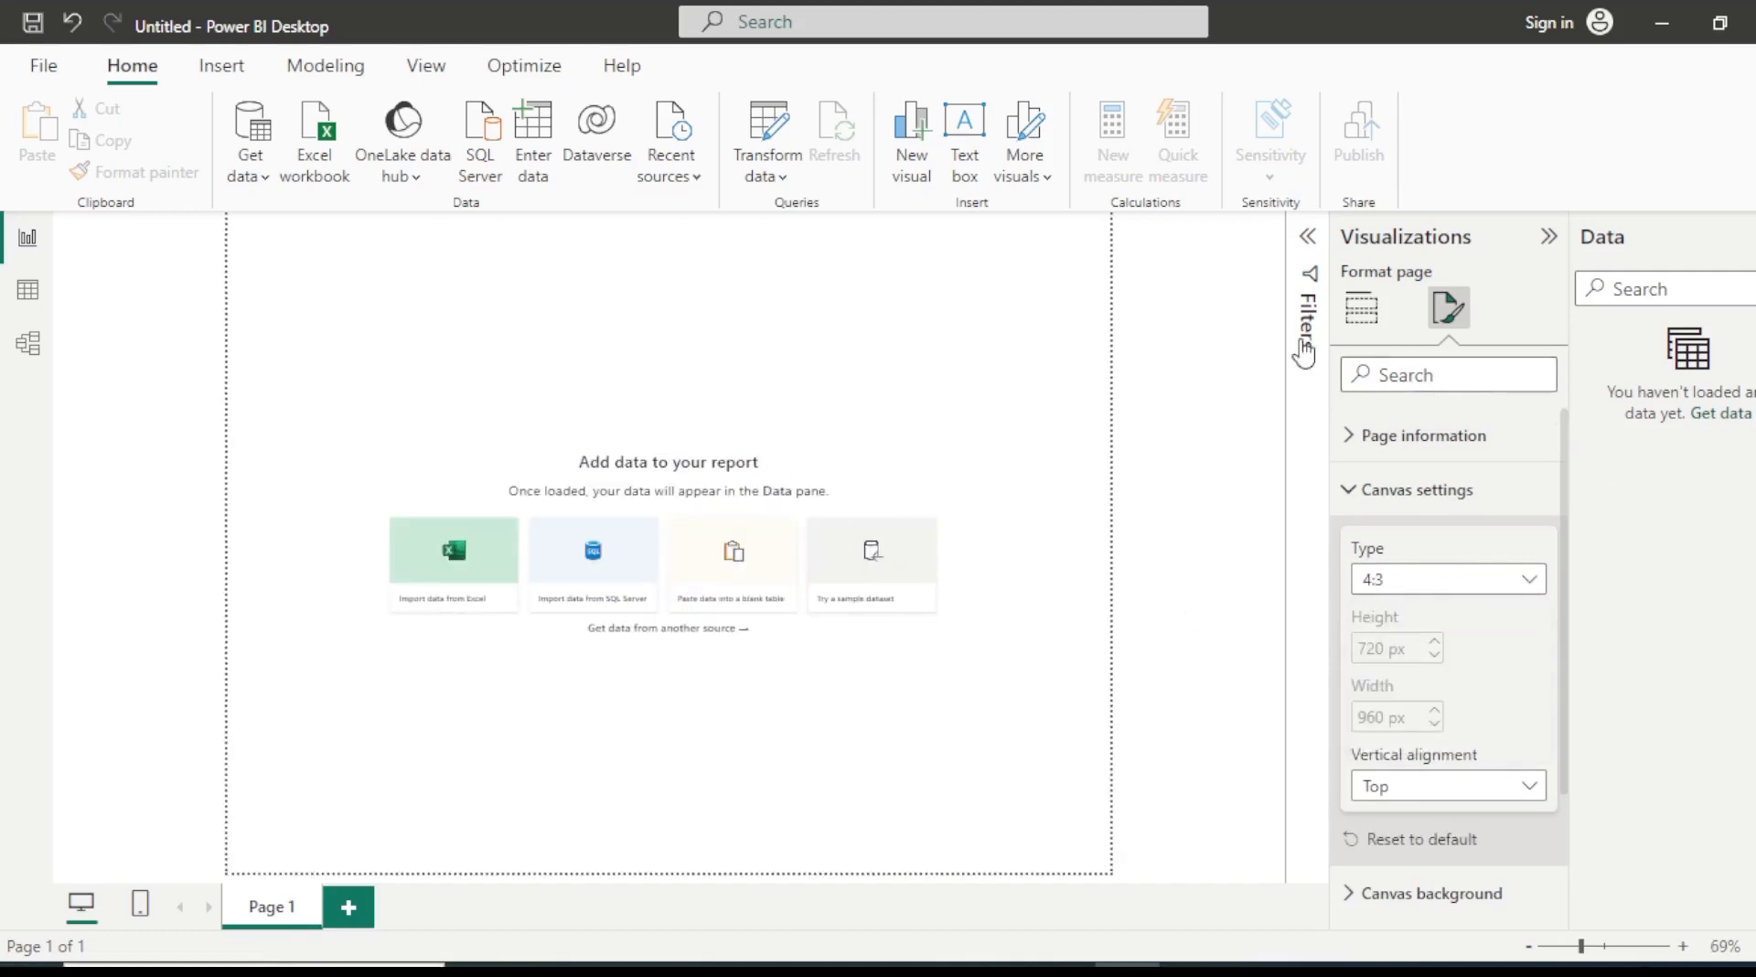
pyautogui.click(1526, 948)
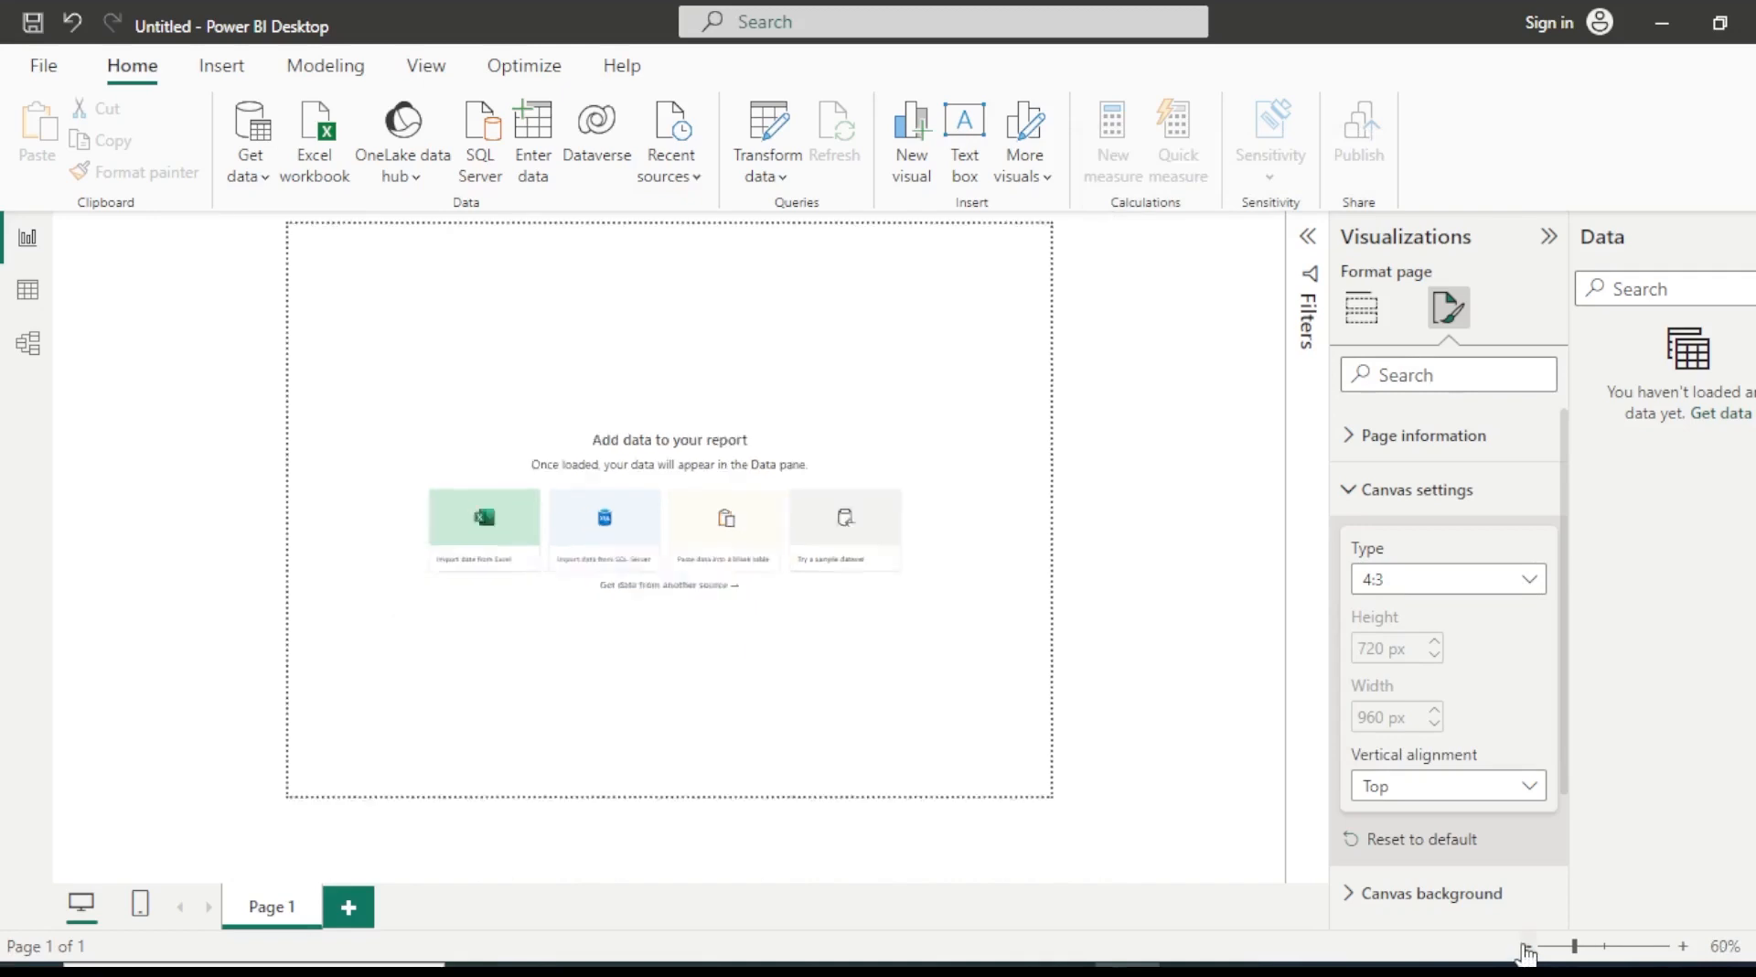
# - Return the canvas type of Page 1 to 16:9 and collapse the Canvas settings
pyautogui.click(1509, 586)
pyautogui.click(1423, 613)
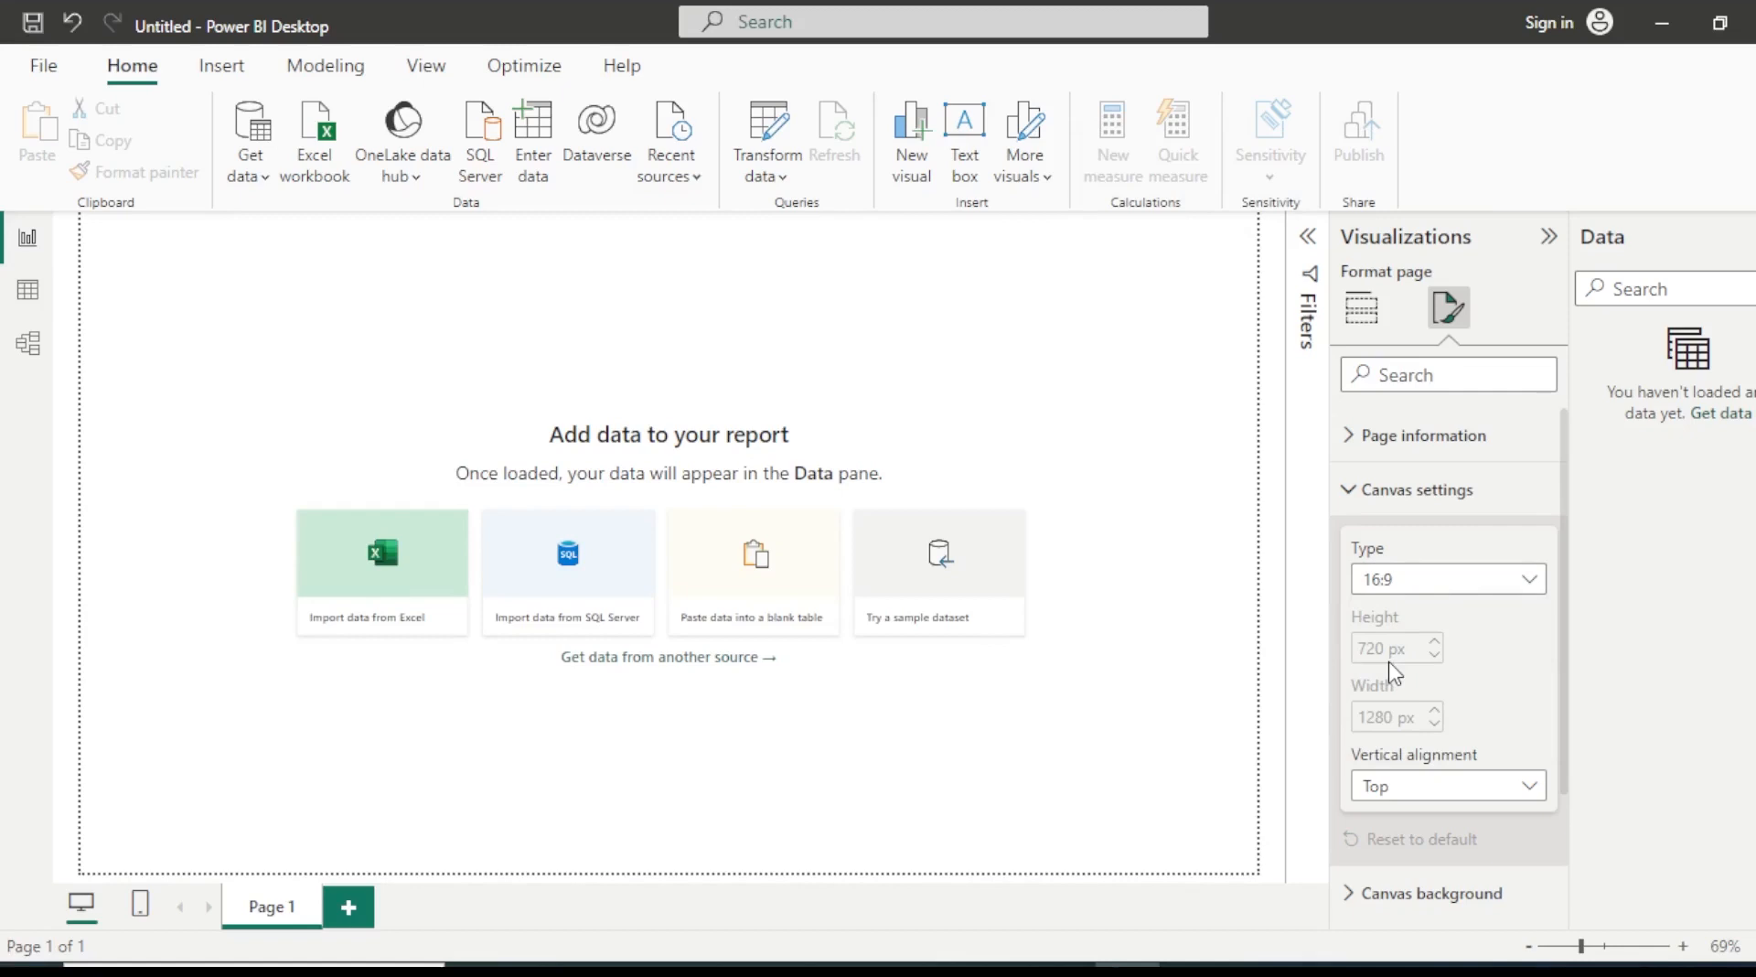
pyautogui.scroll(-3, 1390, 673)
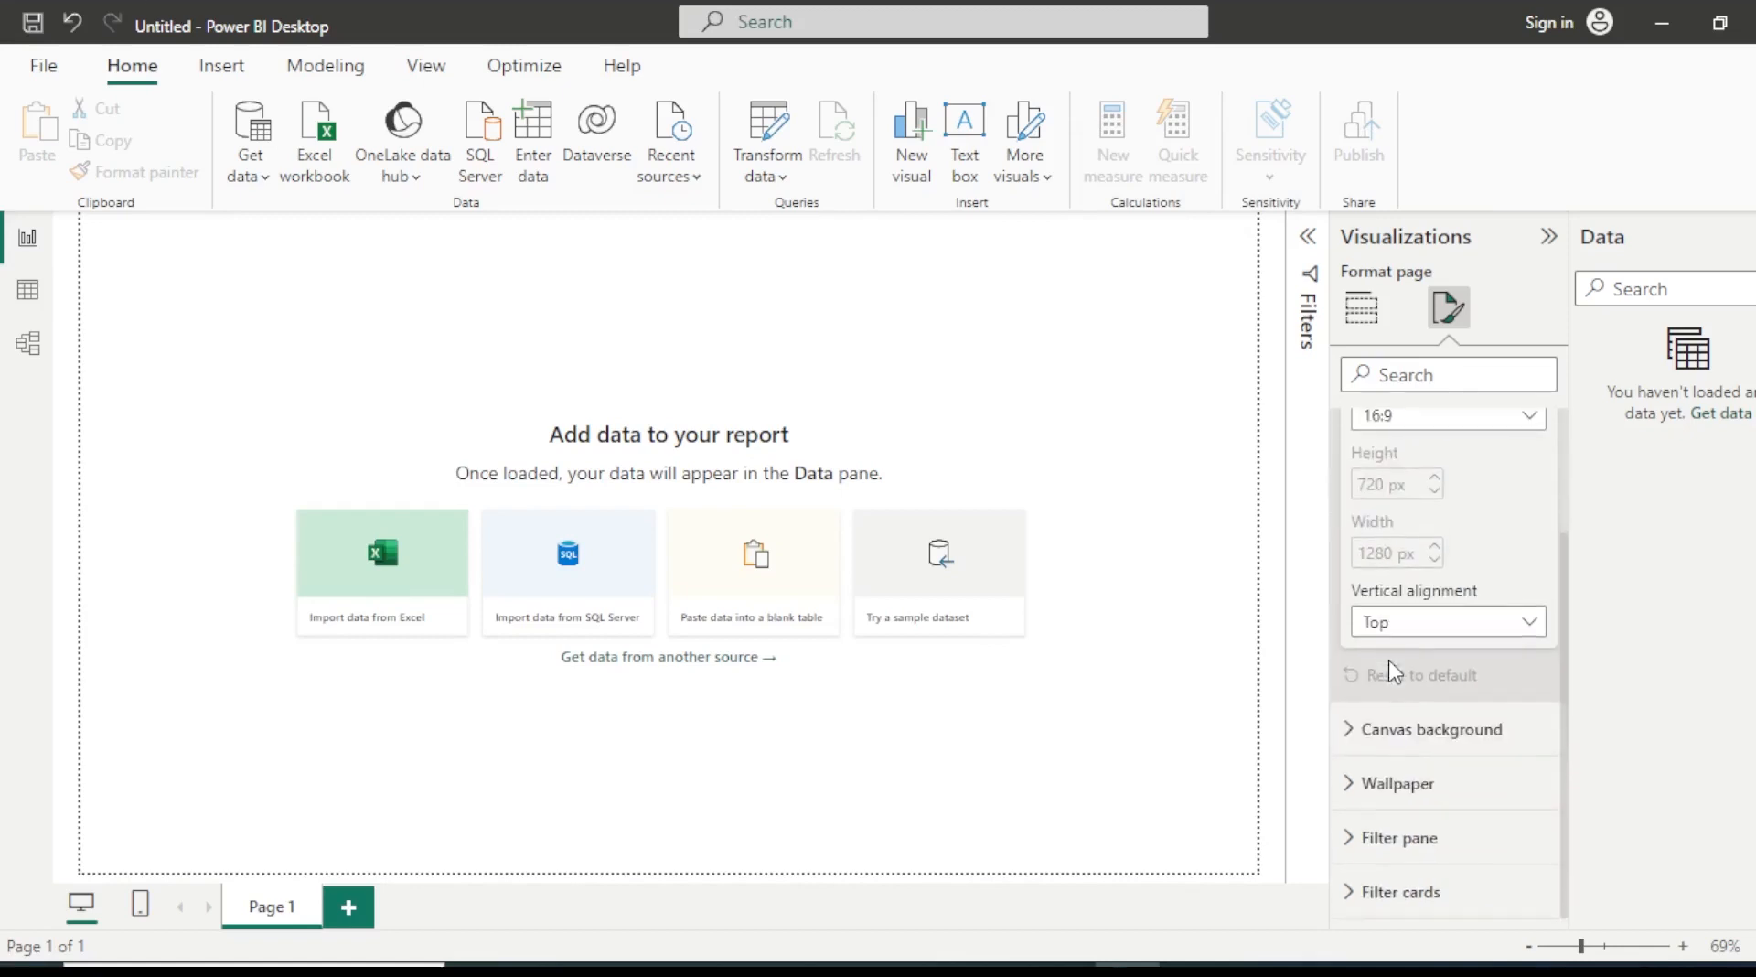
pyautogui.scroll(3, 1386, 508)
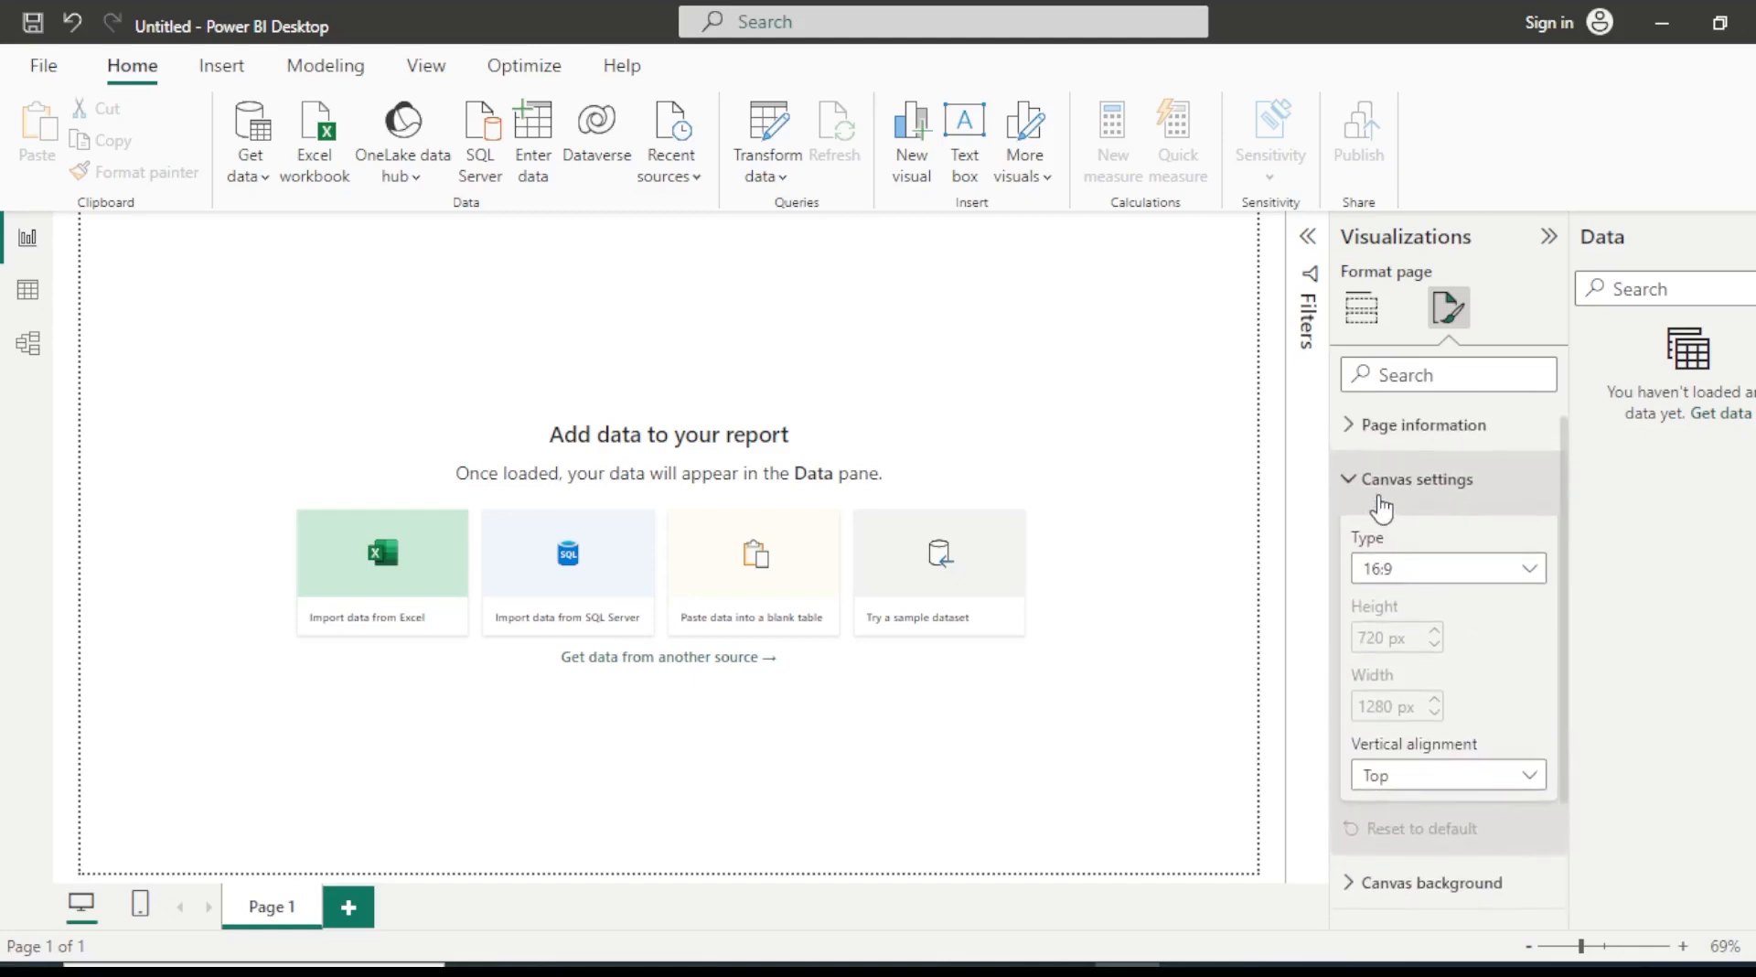
pyautogui.click(1379, 490)
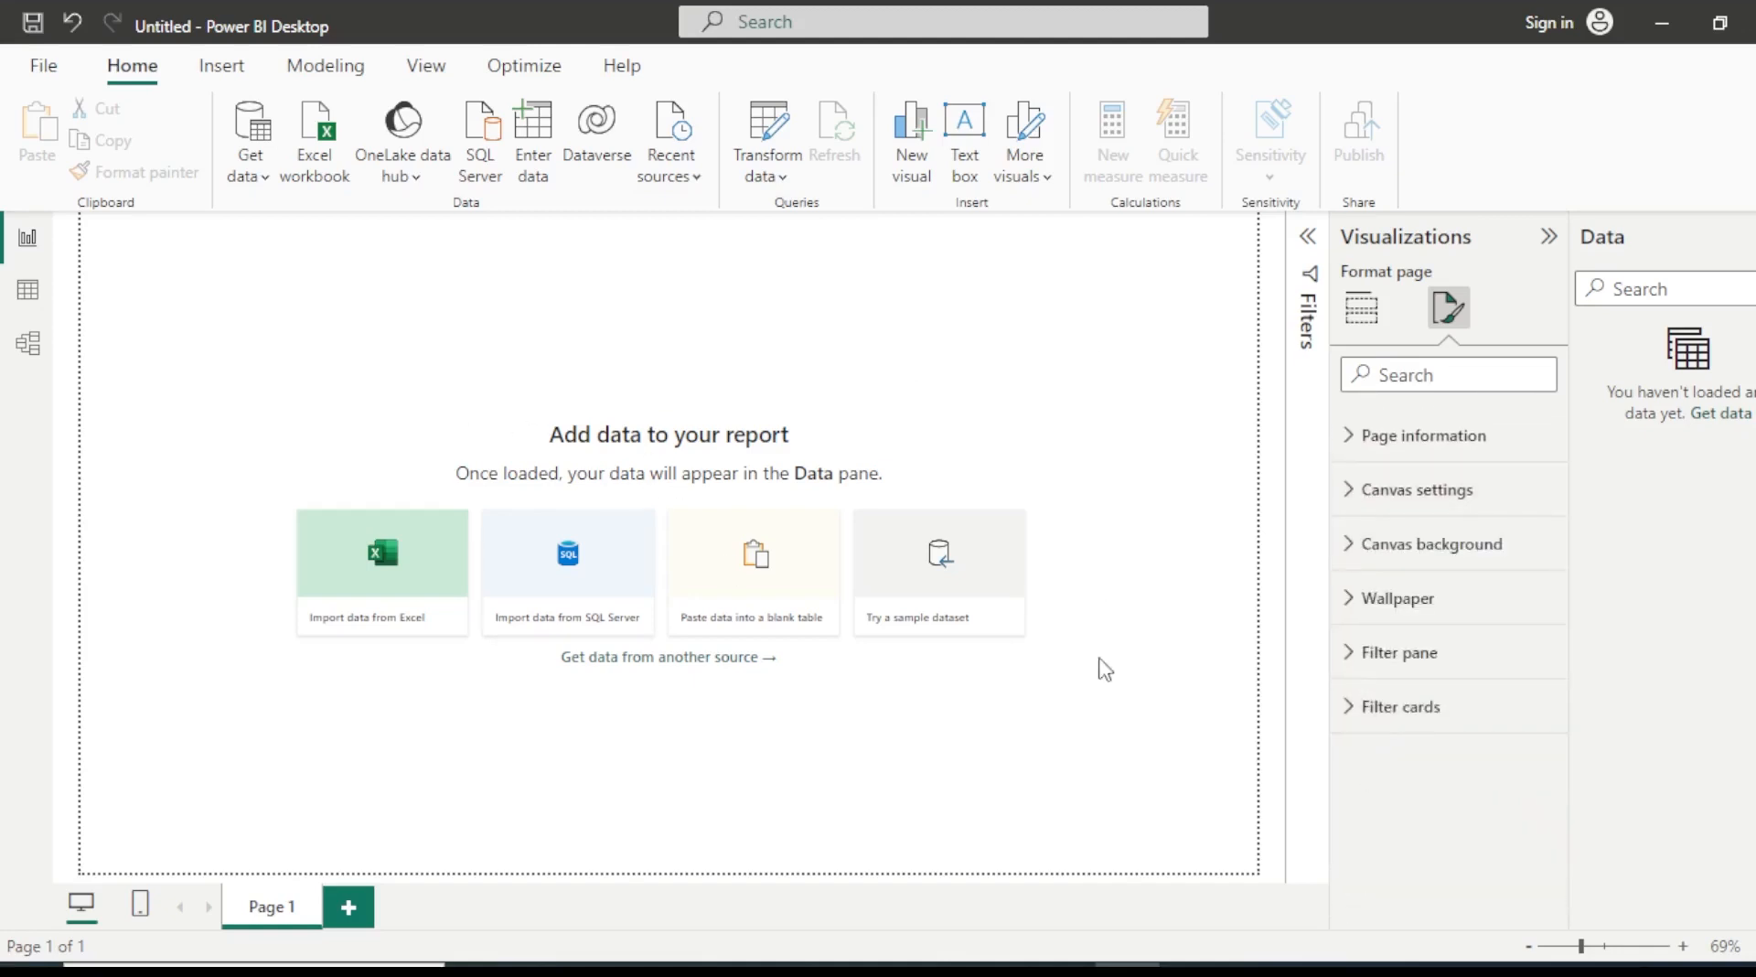
# - Set the canvas background color to light blue, try it at 45% transparency and return the transparency to 100%
pyautogui.click(1348, 545)
pyautogui.click(1362, 635)
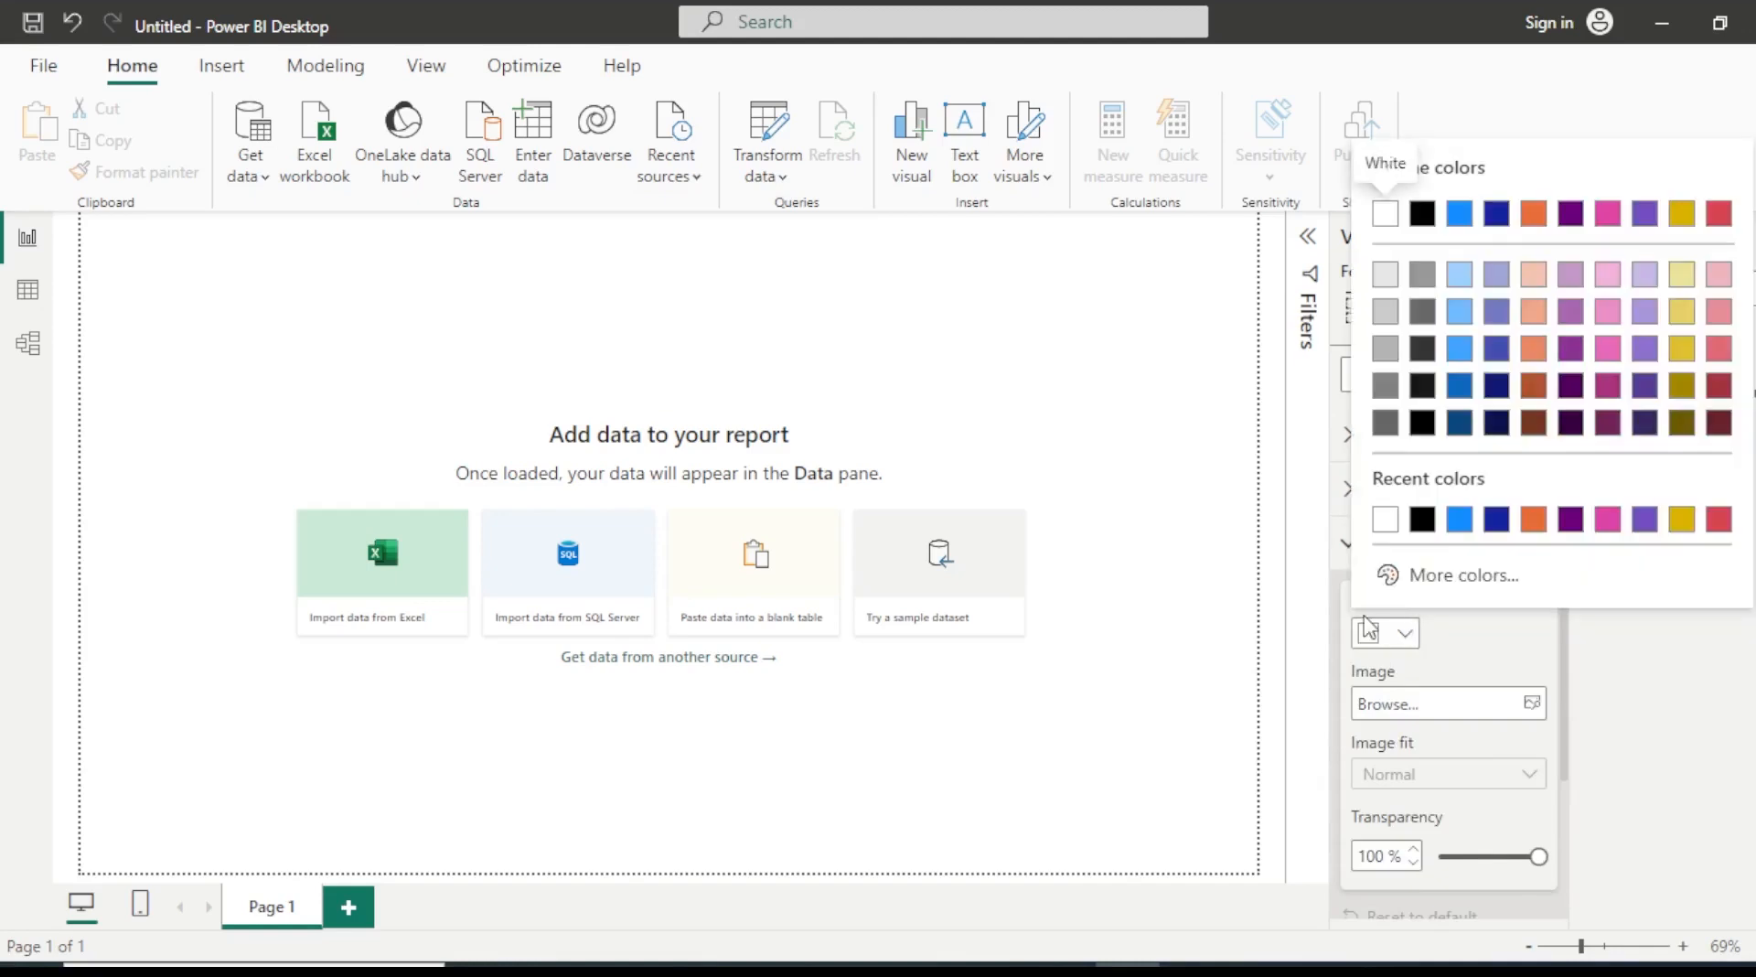
pyautogui.click(1460, 520)
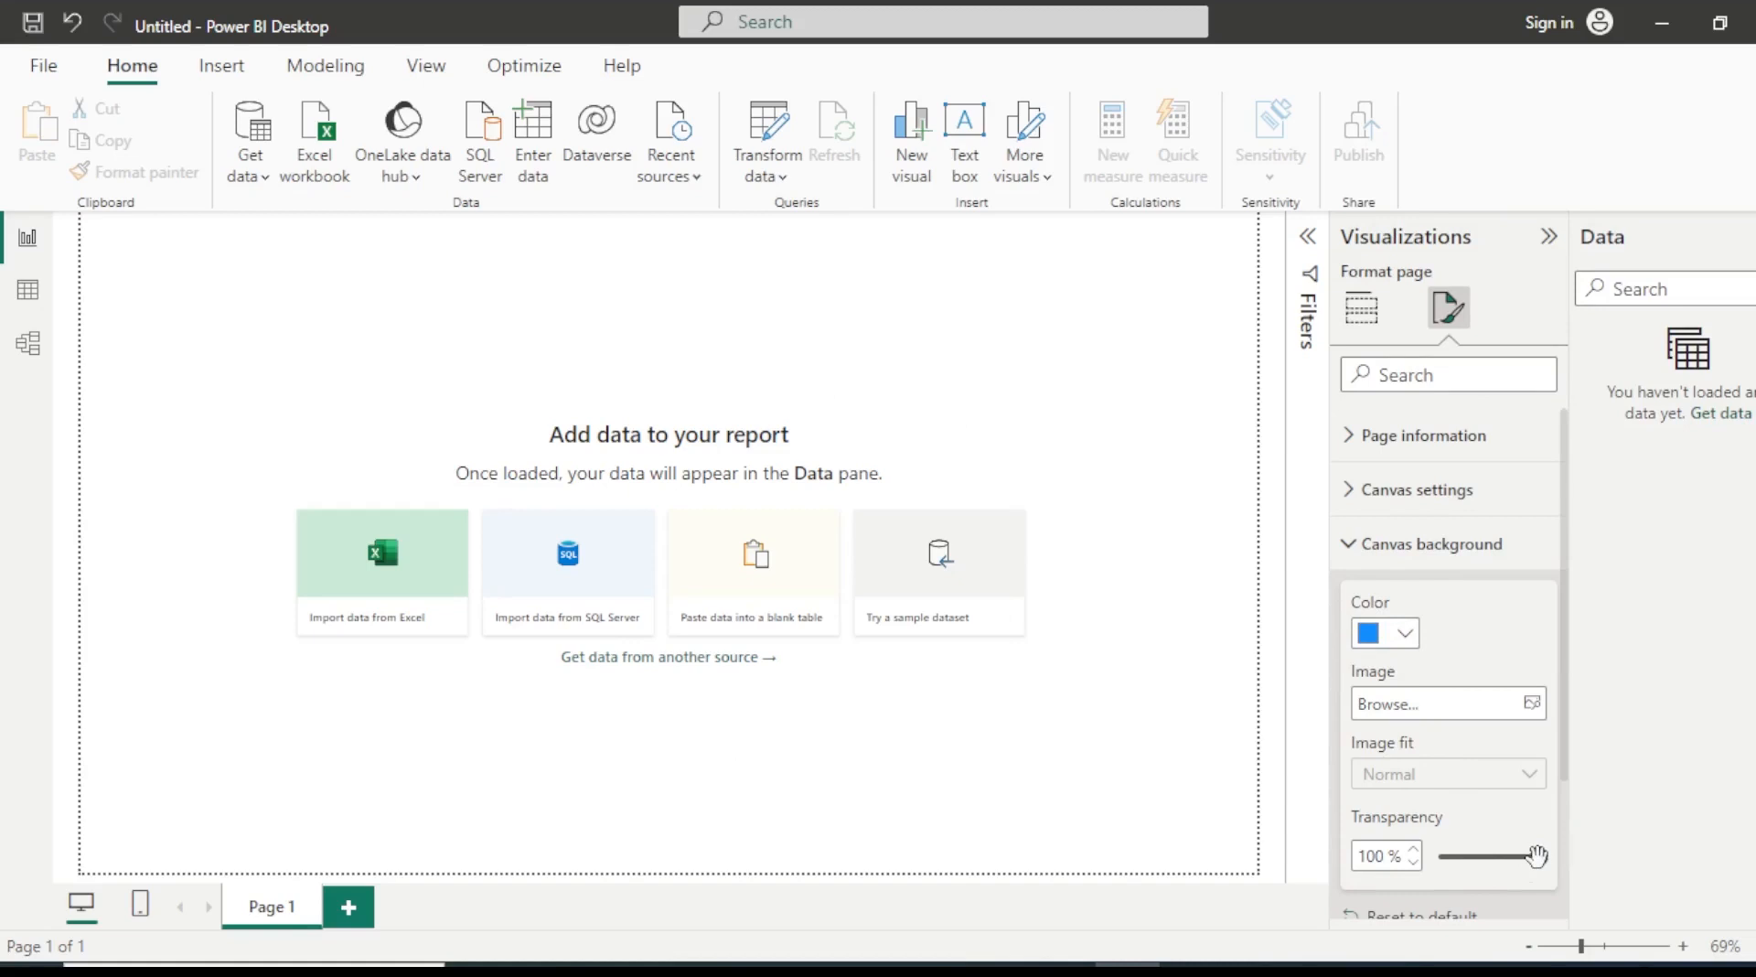
pyautogui.moveTo(1537, 857); pyautogui.dragTo(1484, 858)
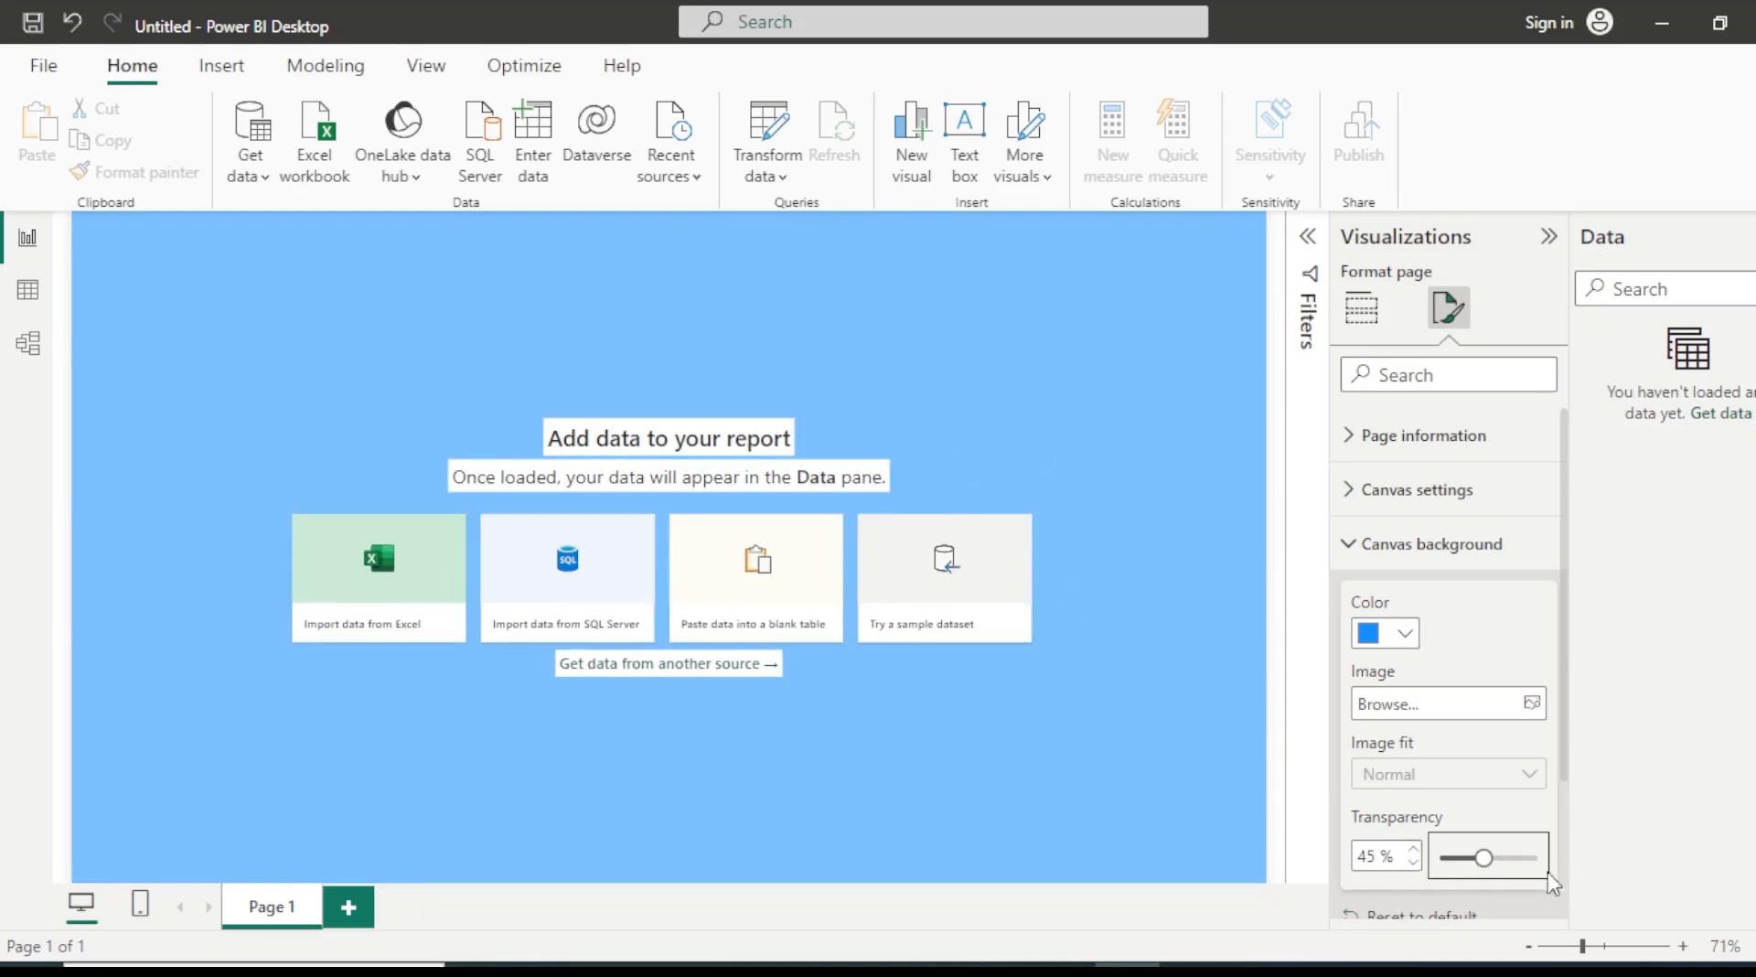
pyautogui.moveTo(1481, 858); pyautogui.dragTo(1537, 857)
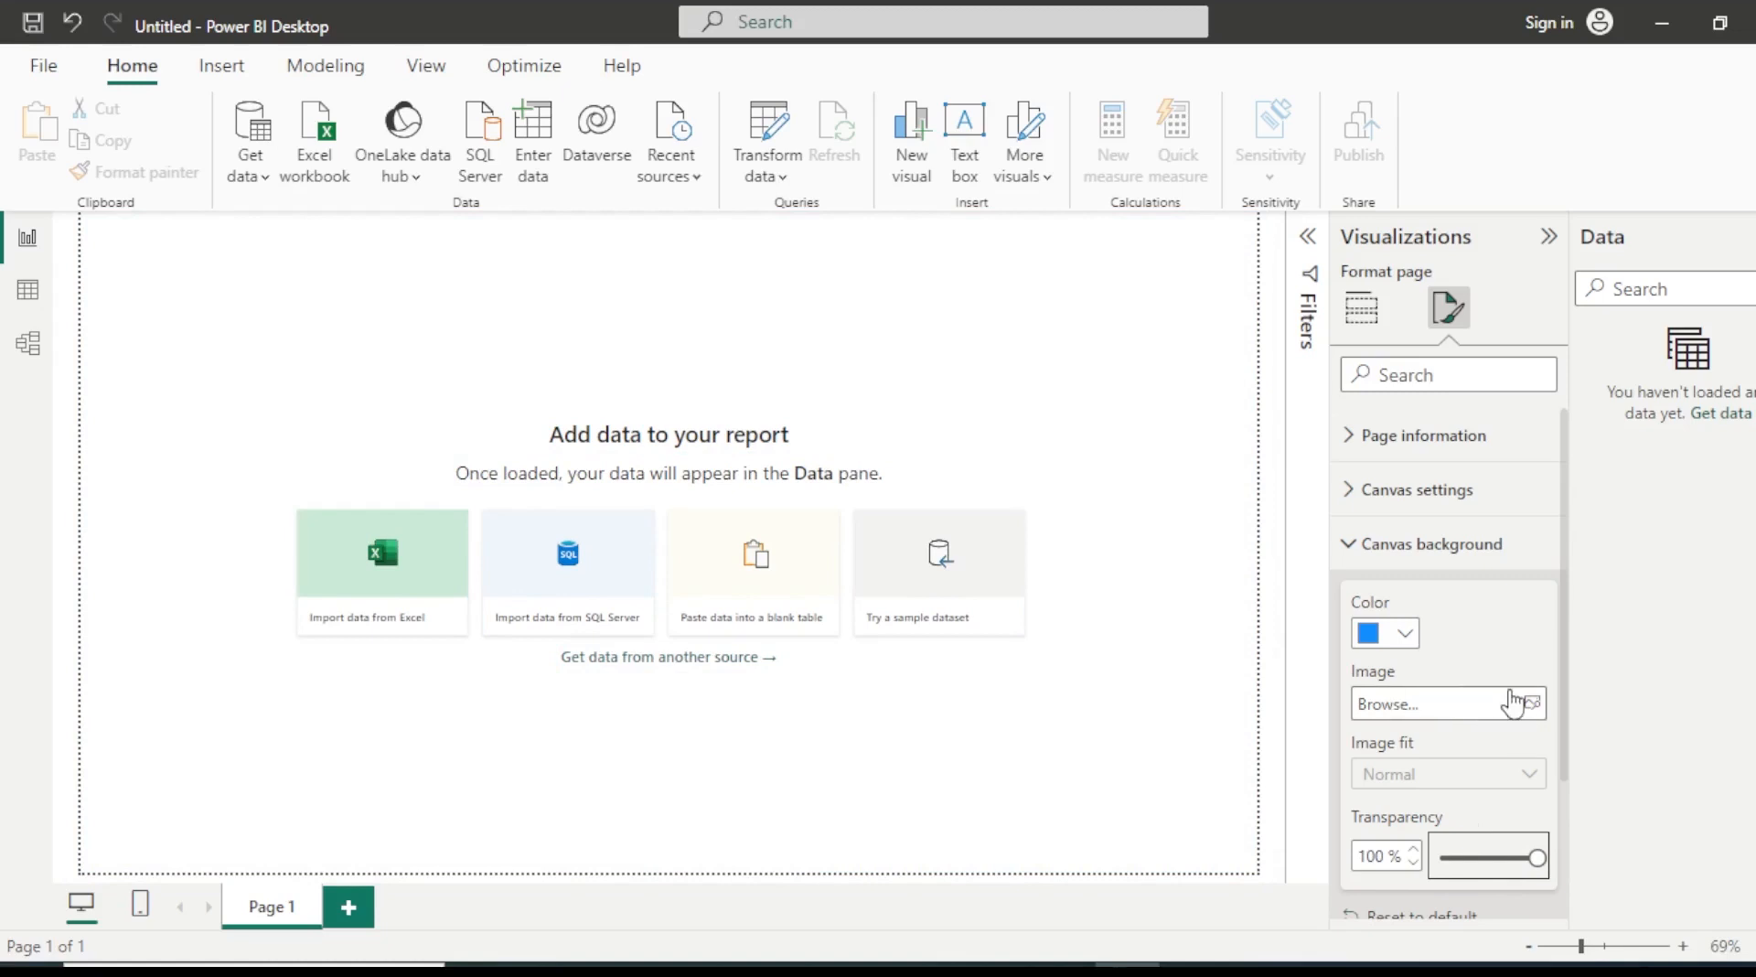
# - Add the Pexels JPG ending in 8613089 from the Downloads folder as the canvas background image
pyautogui.click(1439, 704)
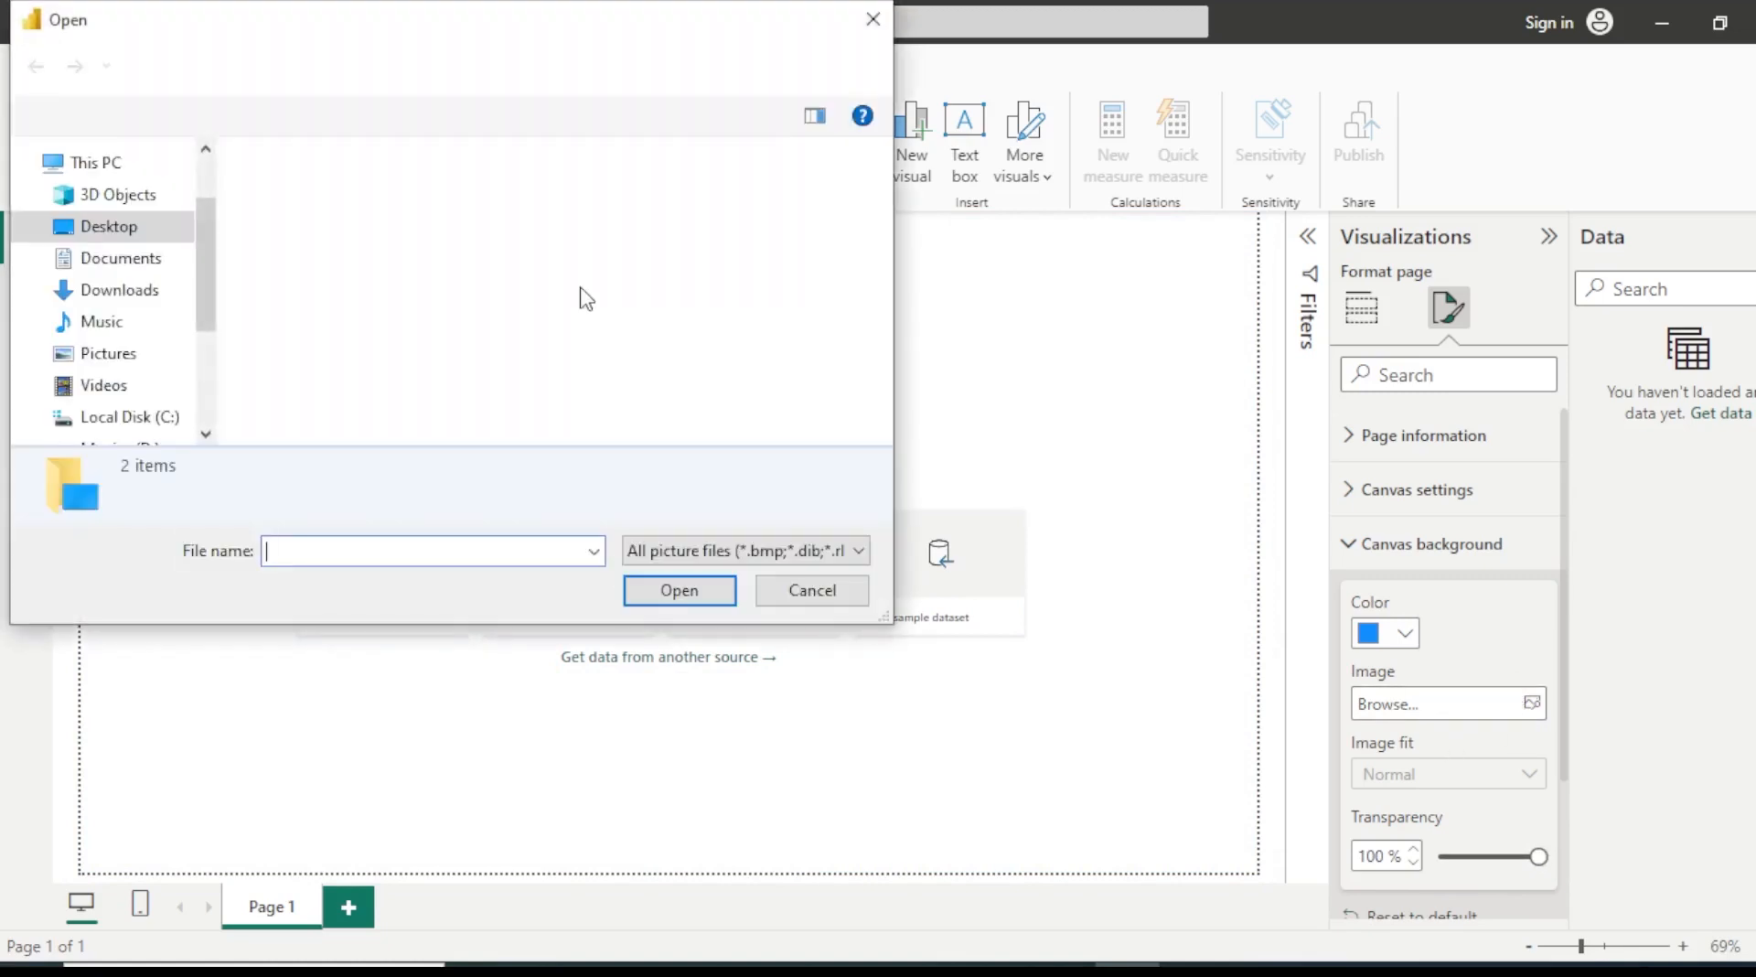
pyautogui.click(100, 289)
pyautogui.scroll(-15, 336, 290)
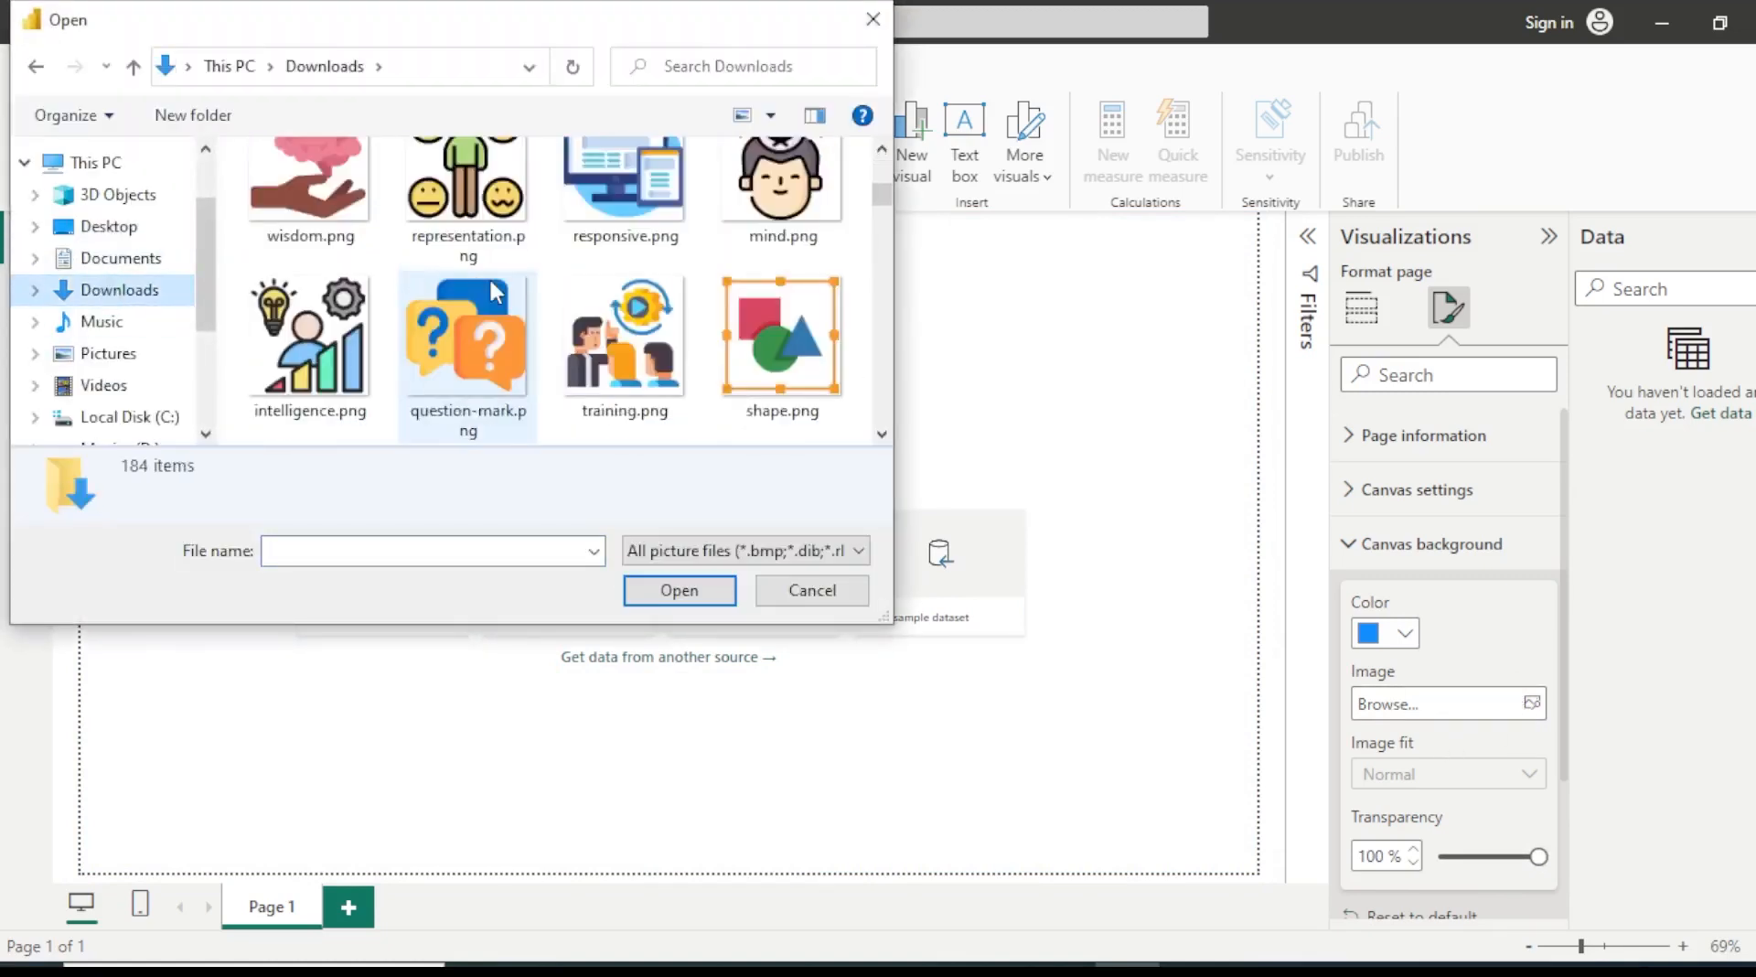
pyautogui.click(755, 194)
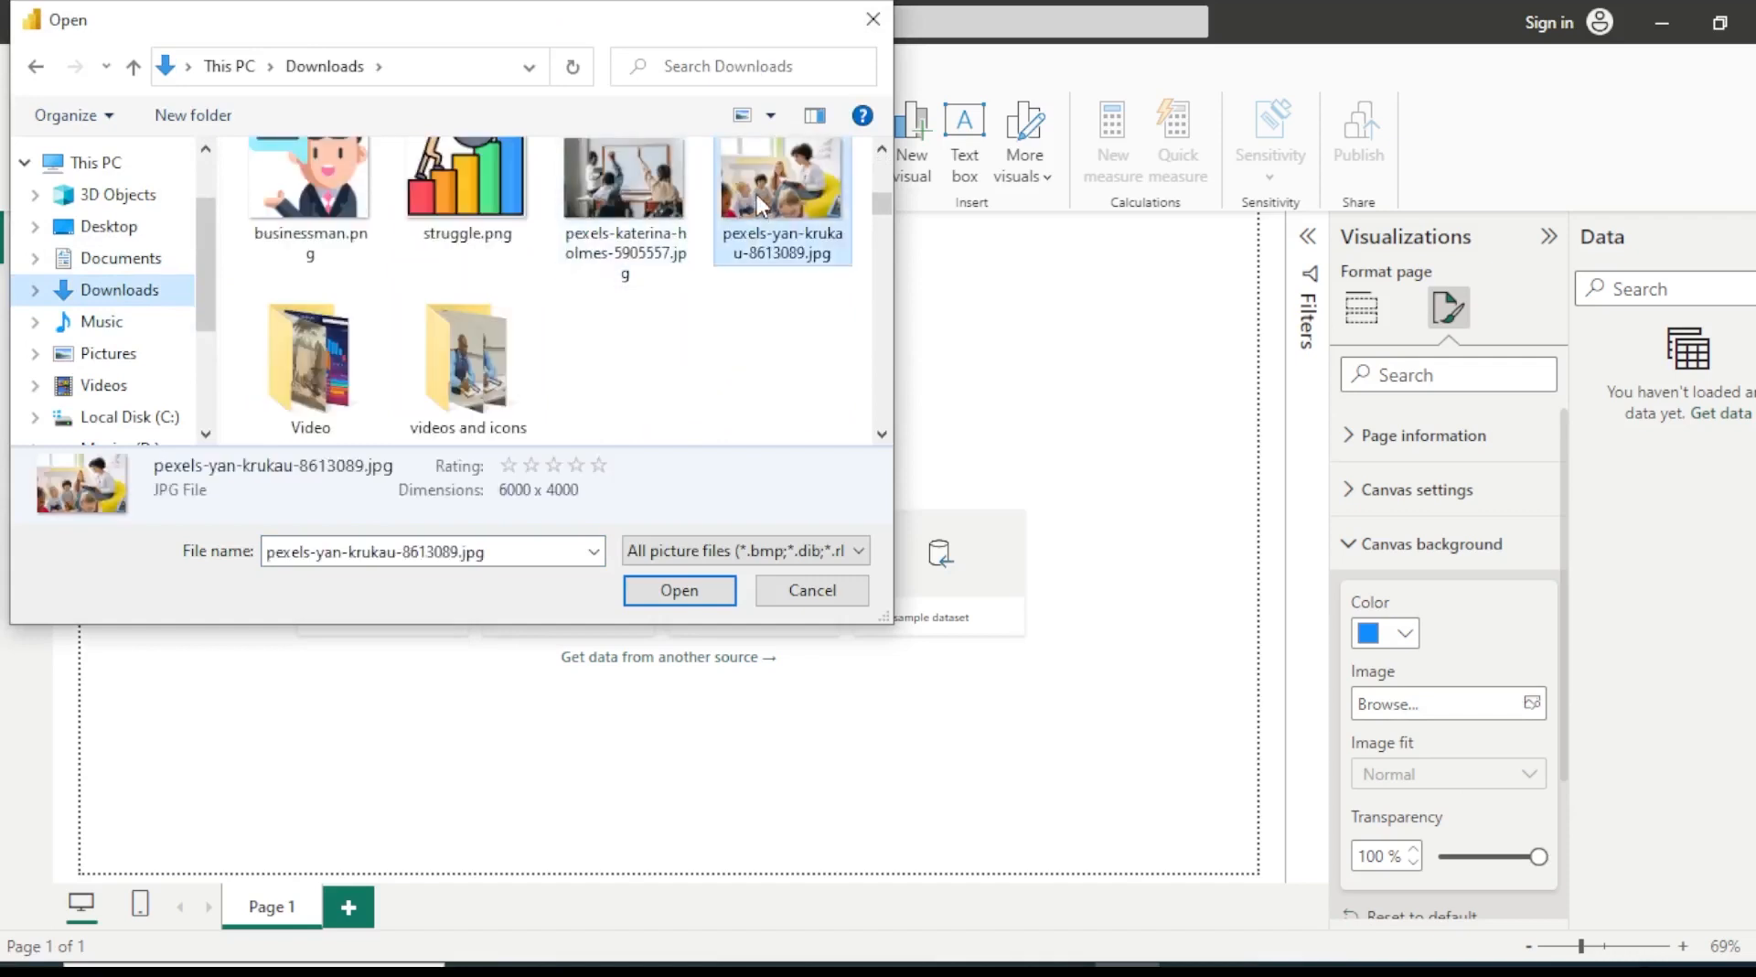
pyautogui.click(677, 595)
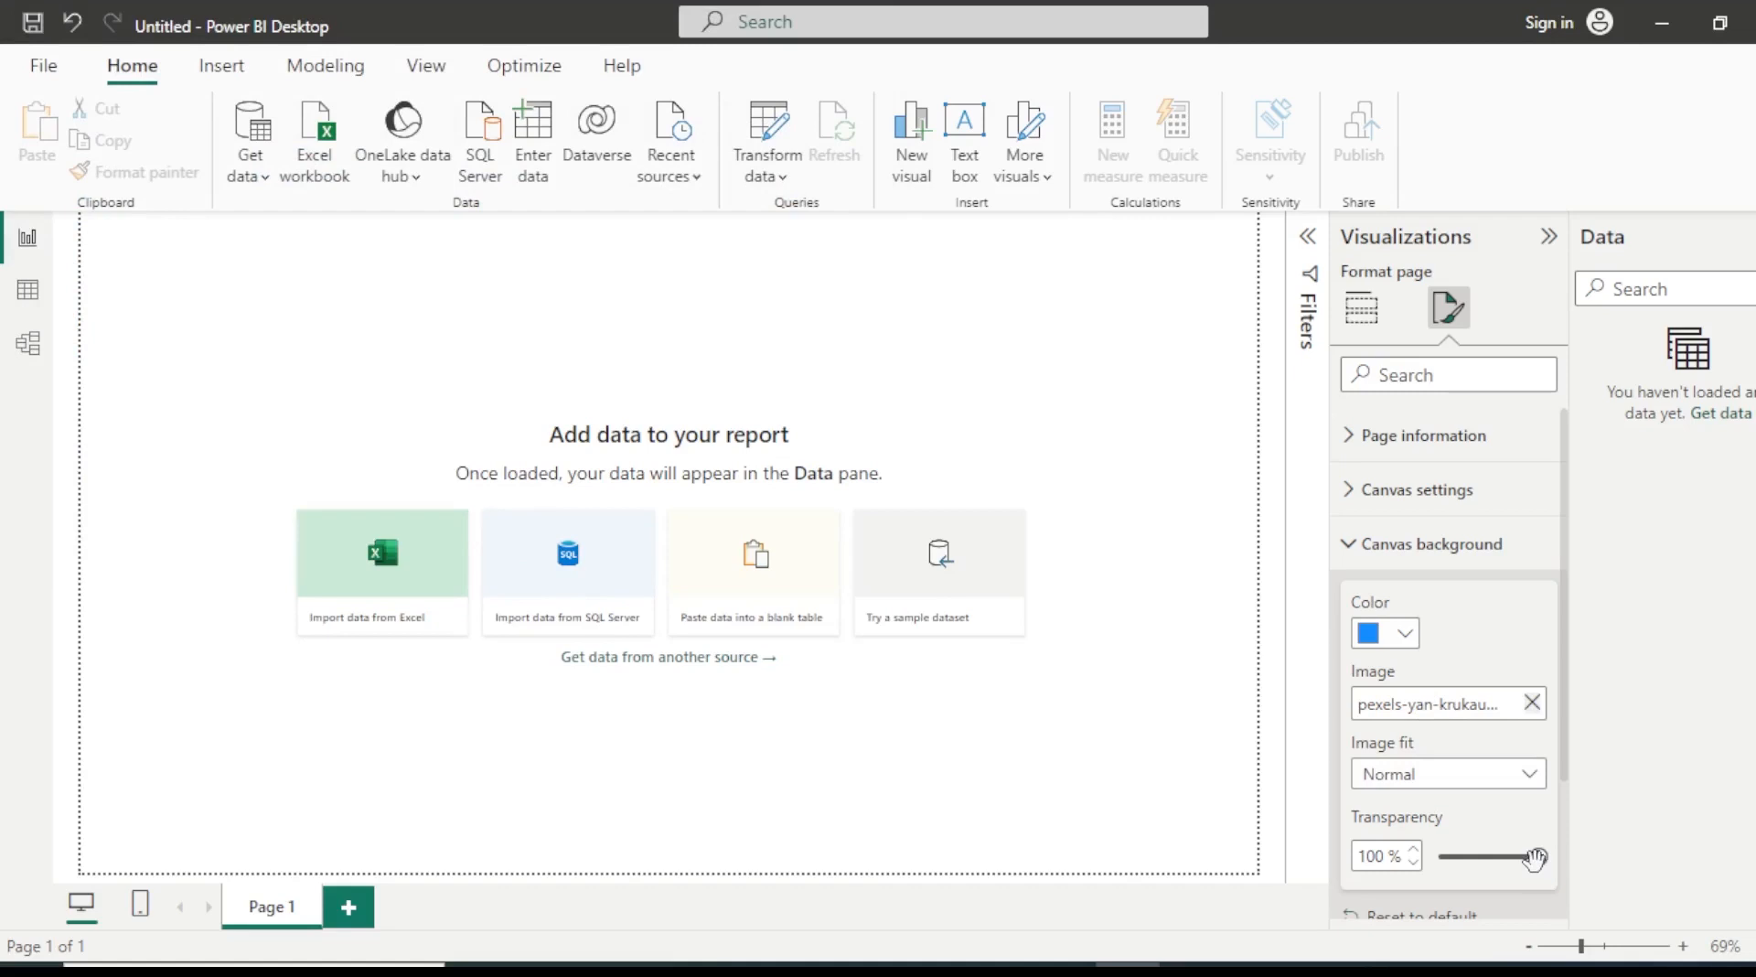
# - Set the canvas background transparency to 50% and the image fit to Fit
pyautogui.moveTo(1536, 858); pyautogui.dragTo(1487, 860)
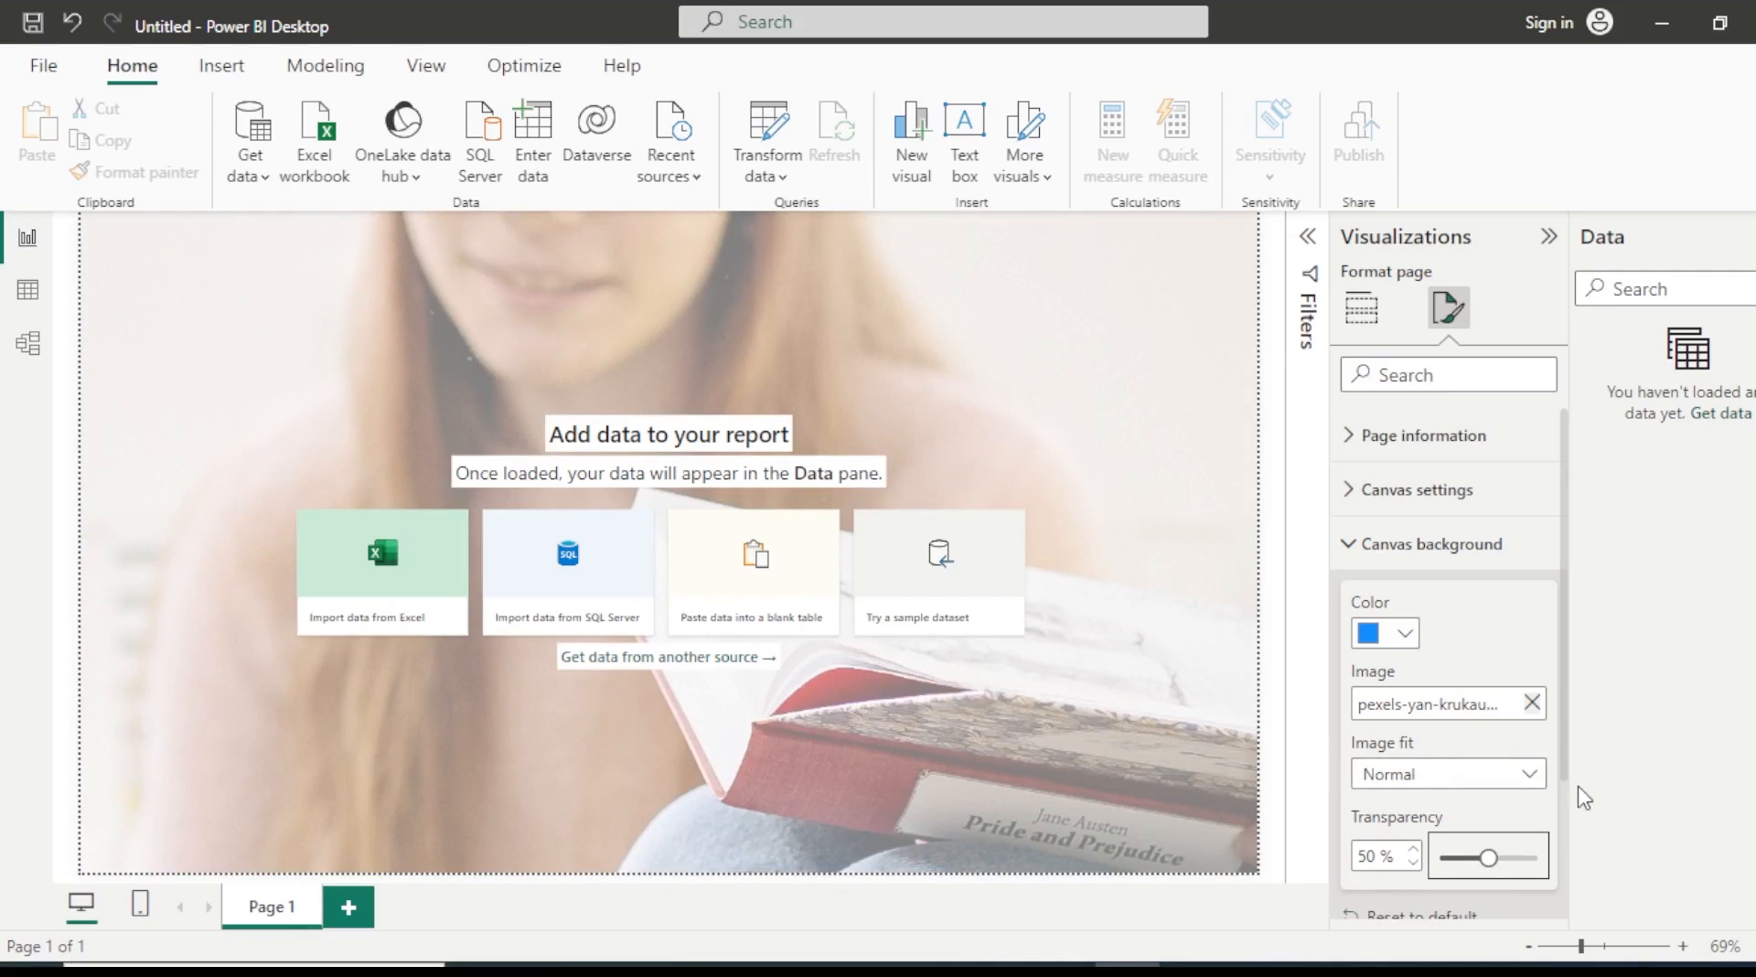
pyautogui.click(1527, 775)
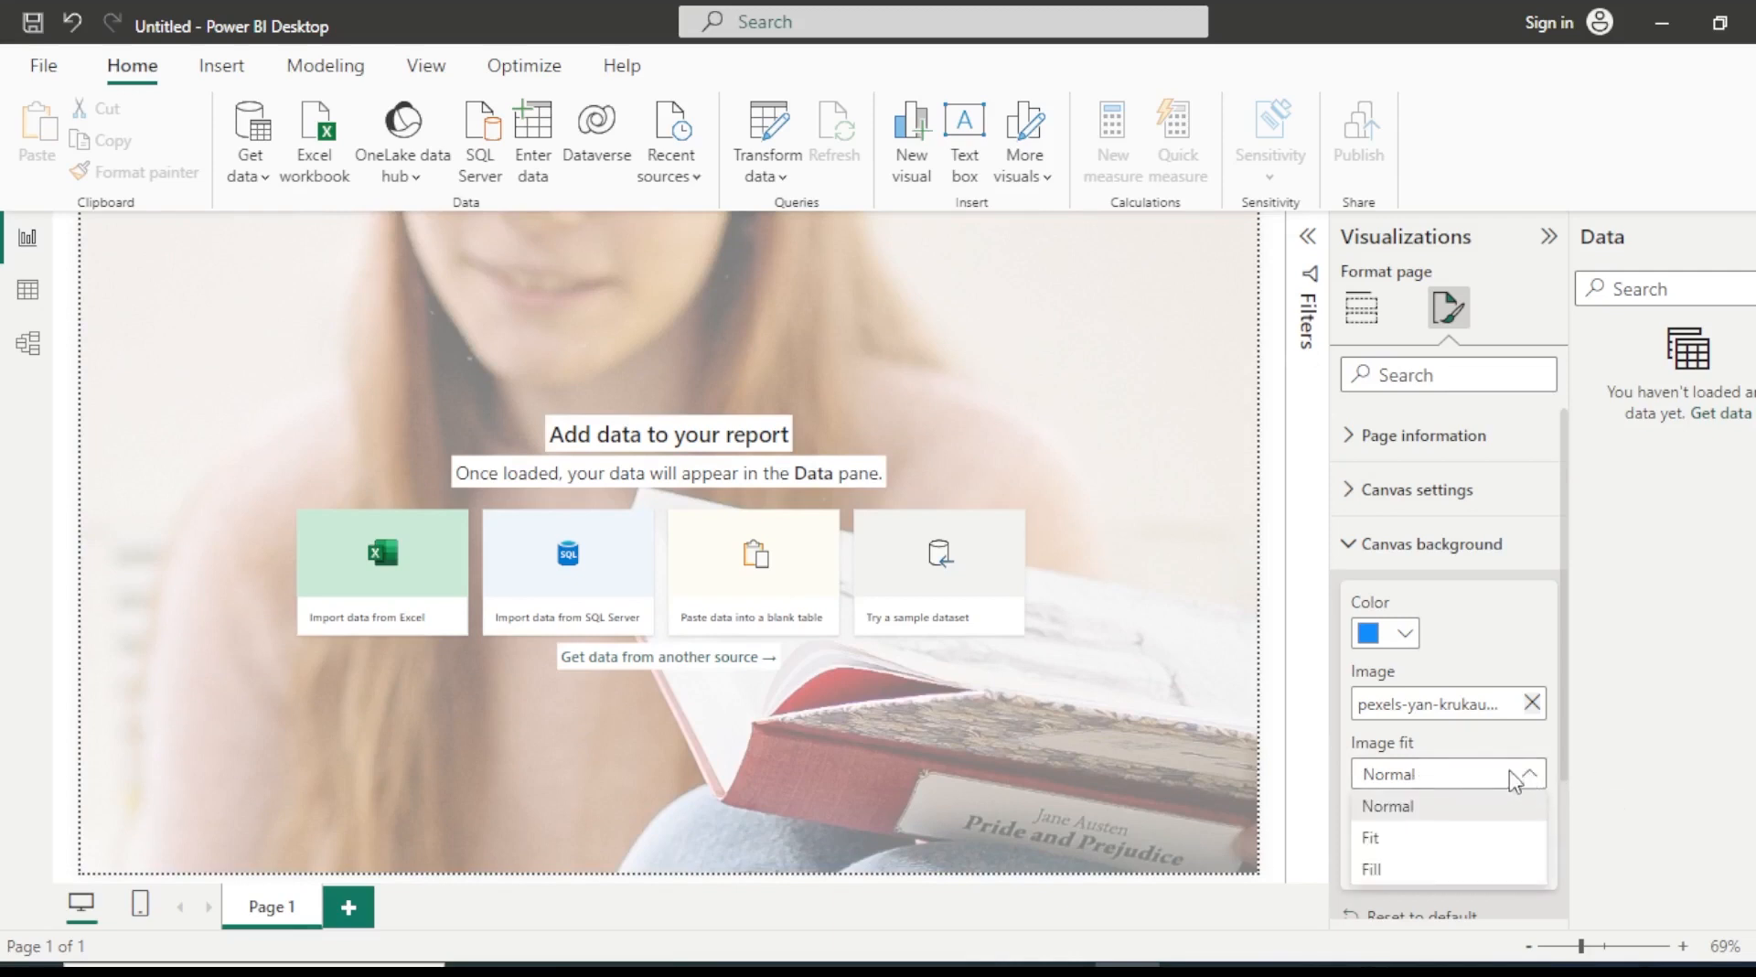
pyautogui.click(1377, 840)
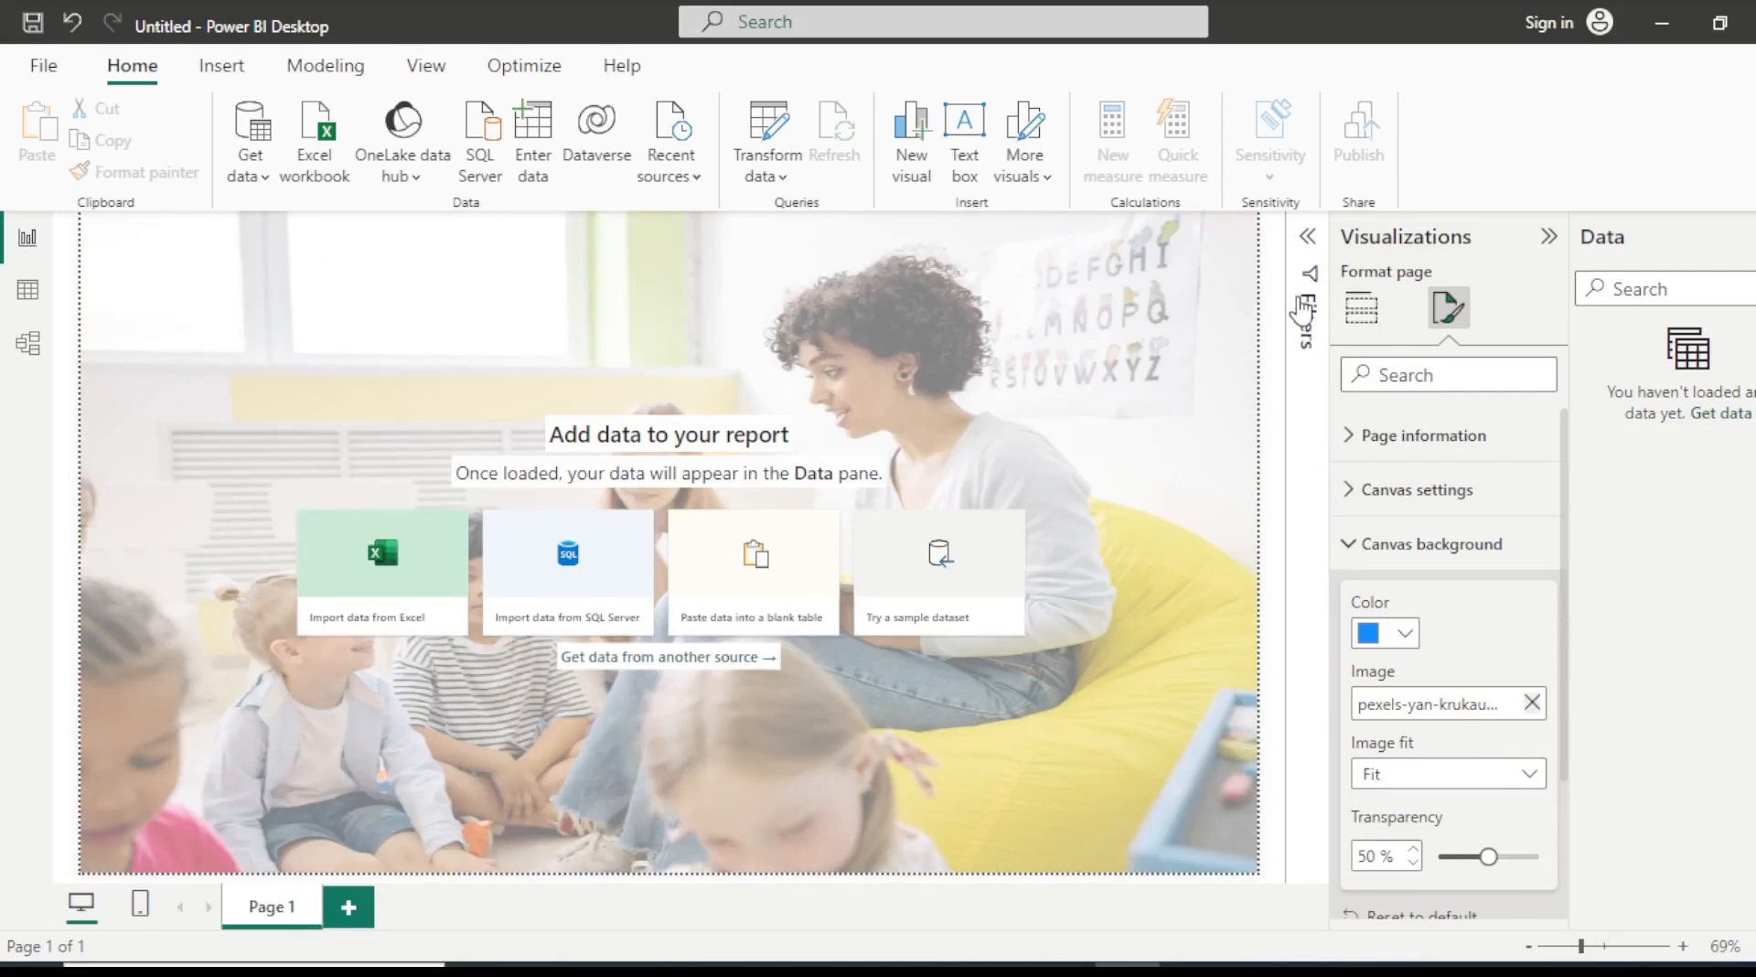
pyautogui.click(1530, 946)
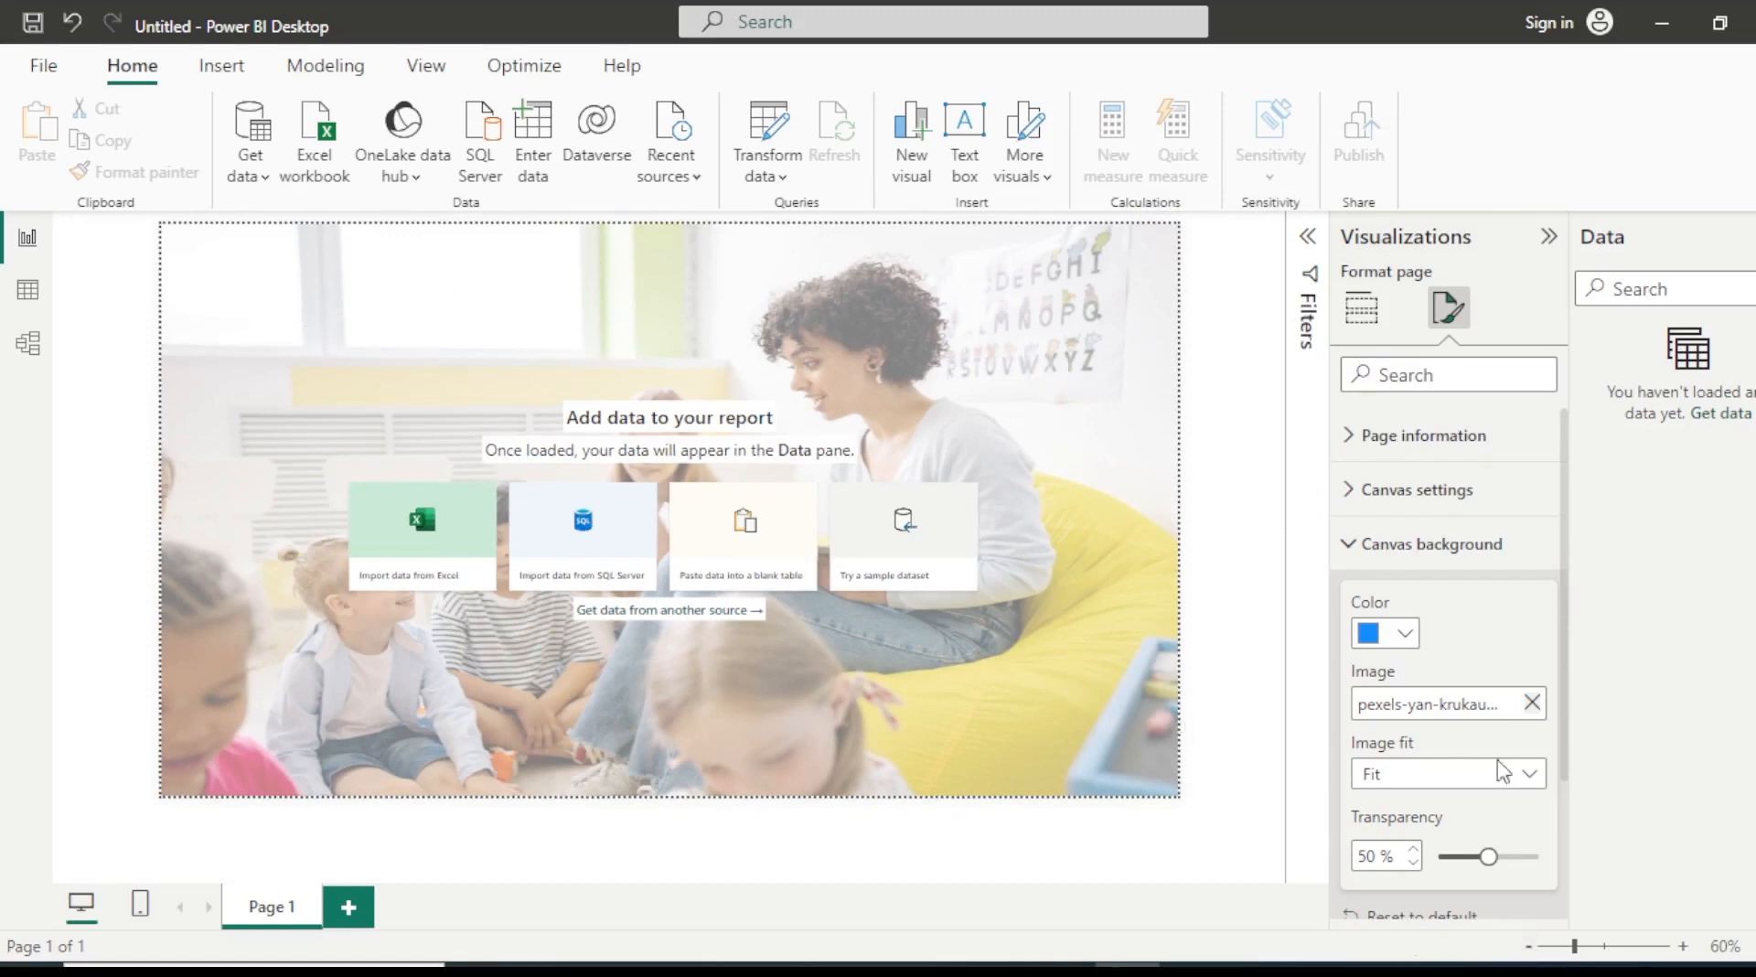
# - Remove the canvas background image, set the background color to white and collapse the Canvas background settings
pyautogui.click(1531, 702)
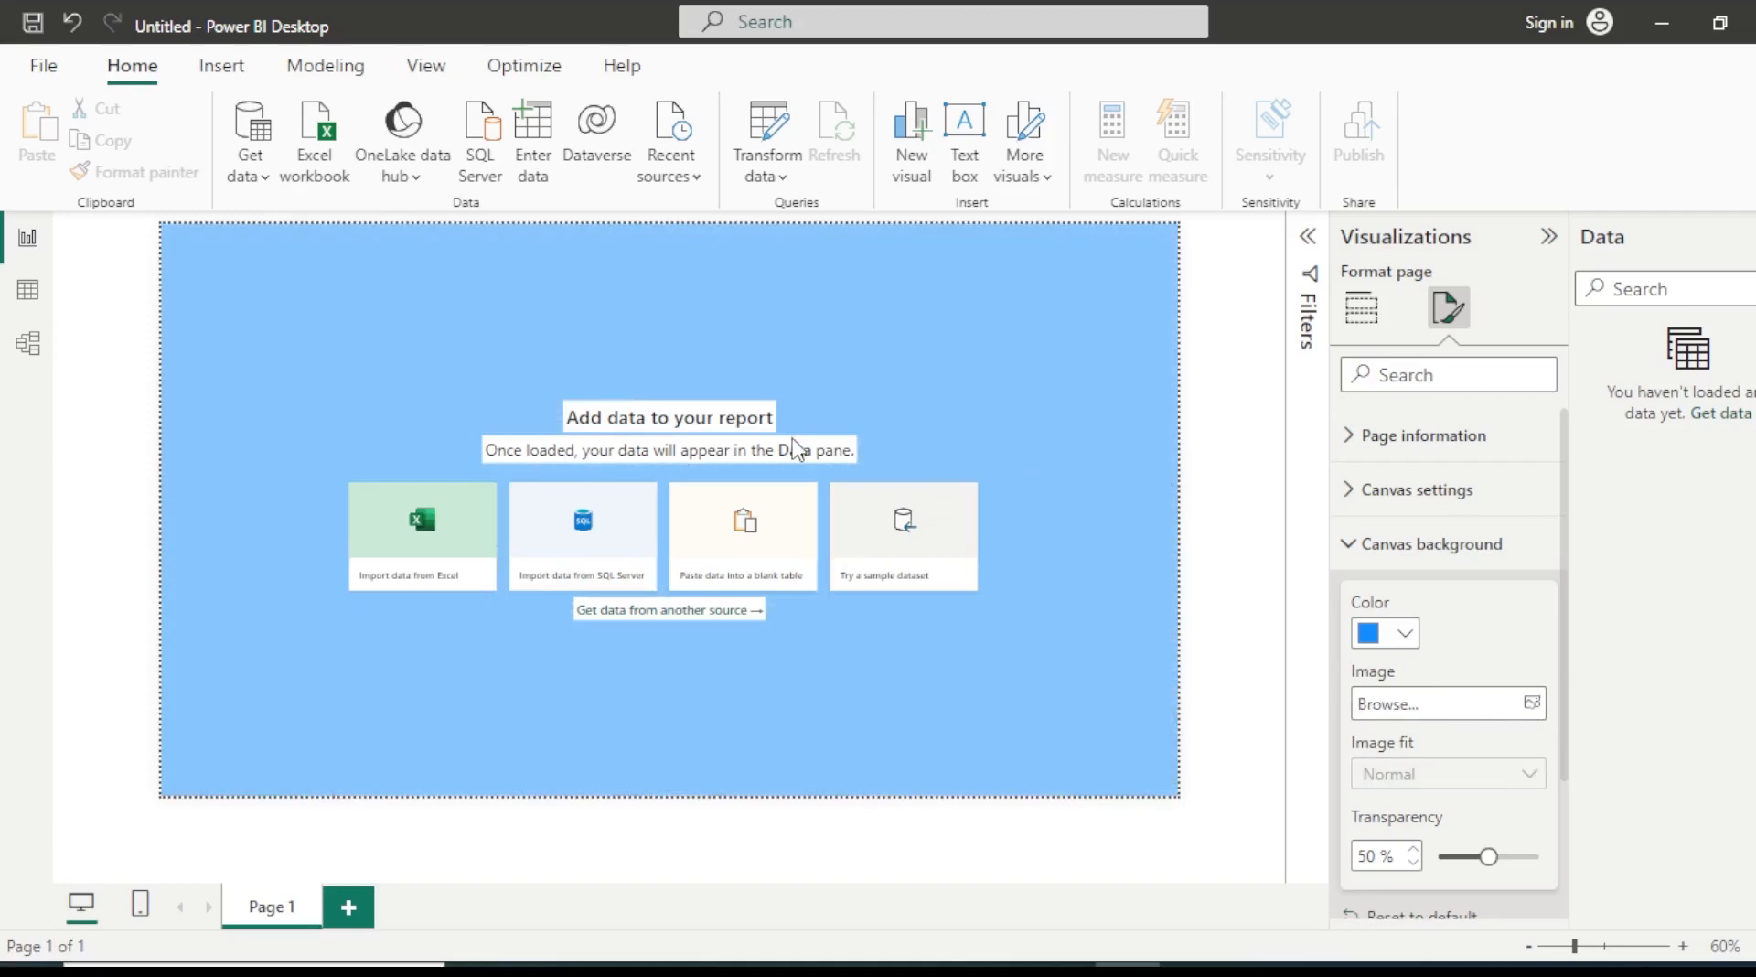
pyautogui.click(1393, 640)
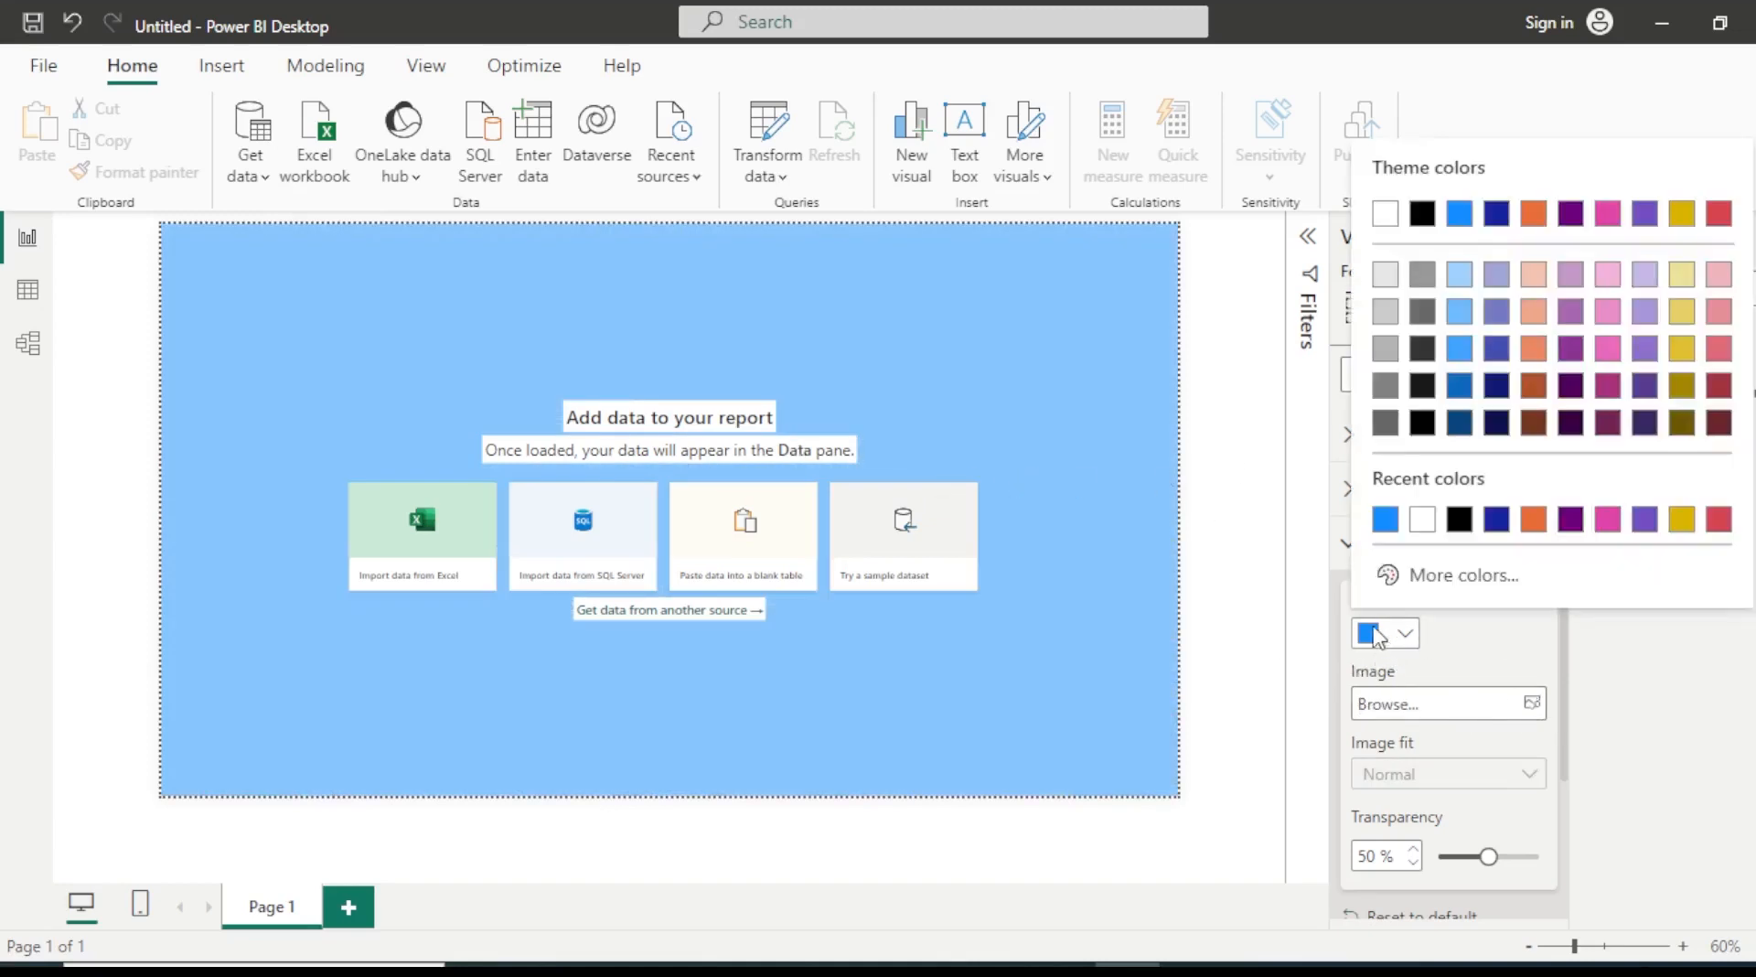
pyautogui.click(1385, 213)
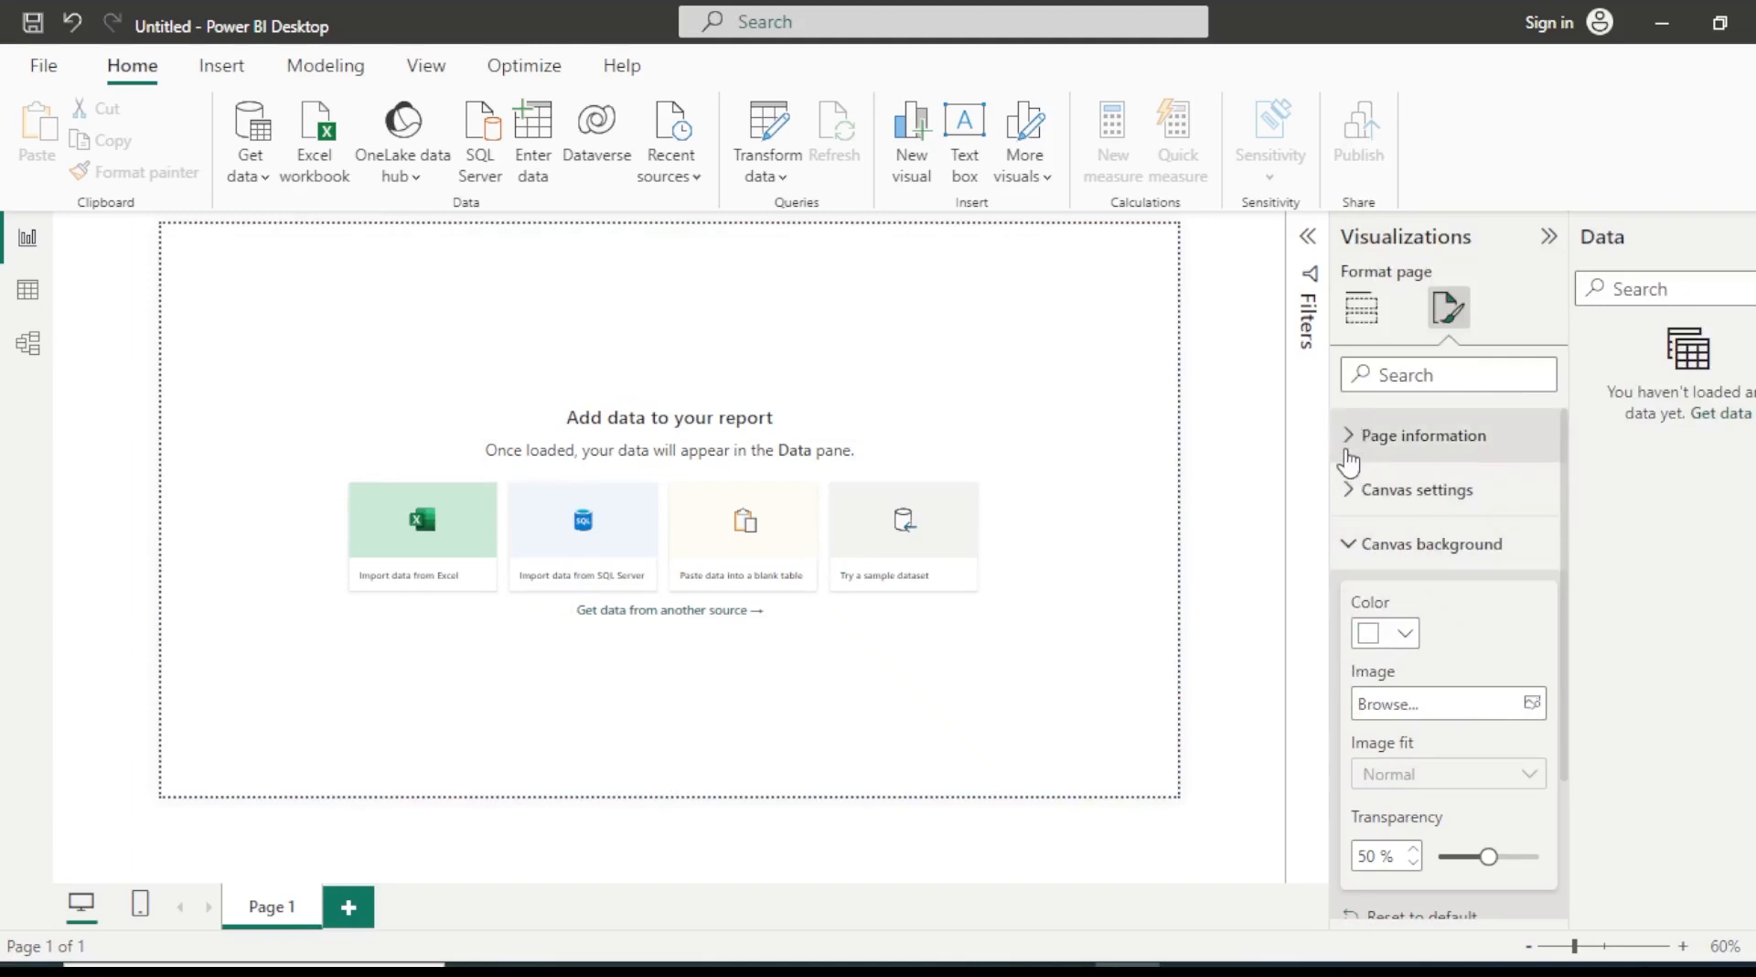
pyautogui.click(1360, 546)
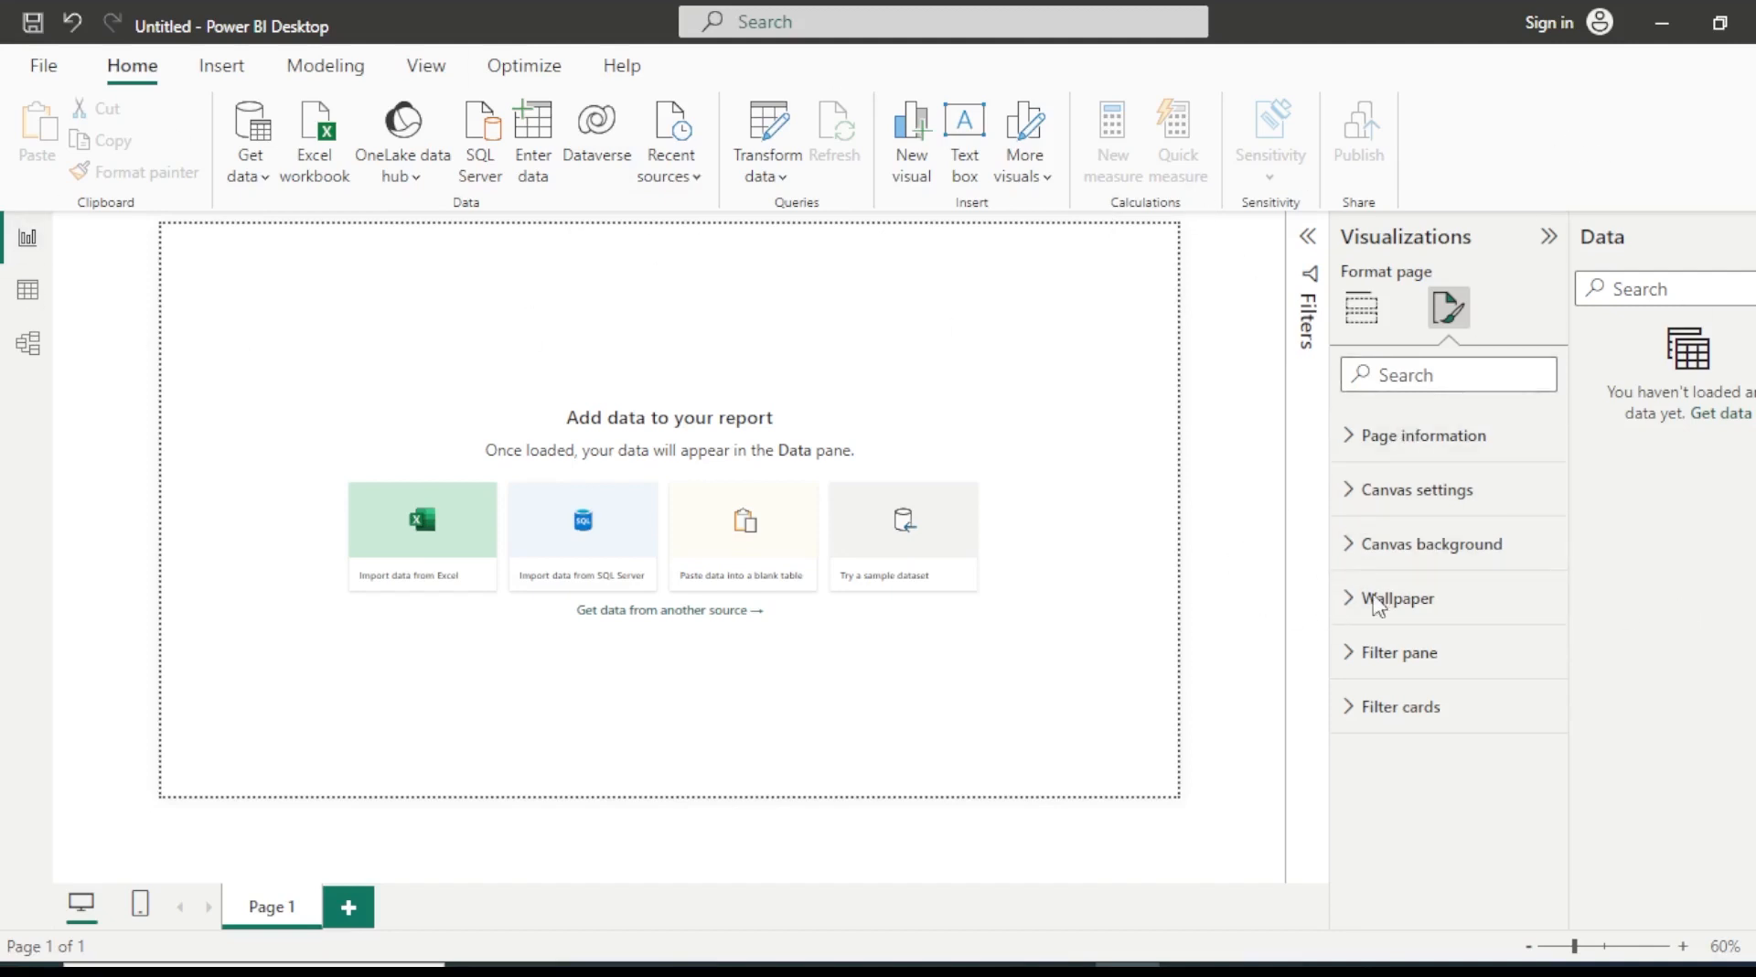
# - Open Sample Data.xlsx from the desktop in Excel, examine its items table, and return to Power BI Desktop
pyautogui.press('super+d')
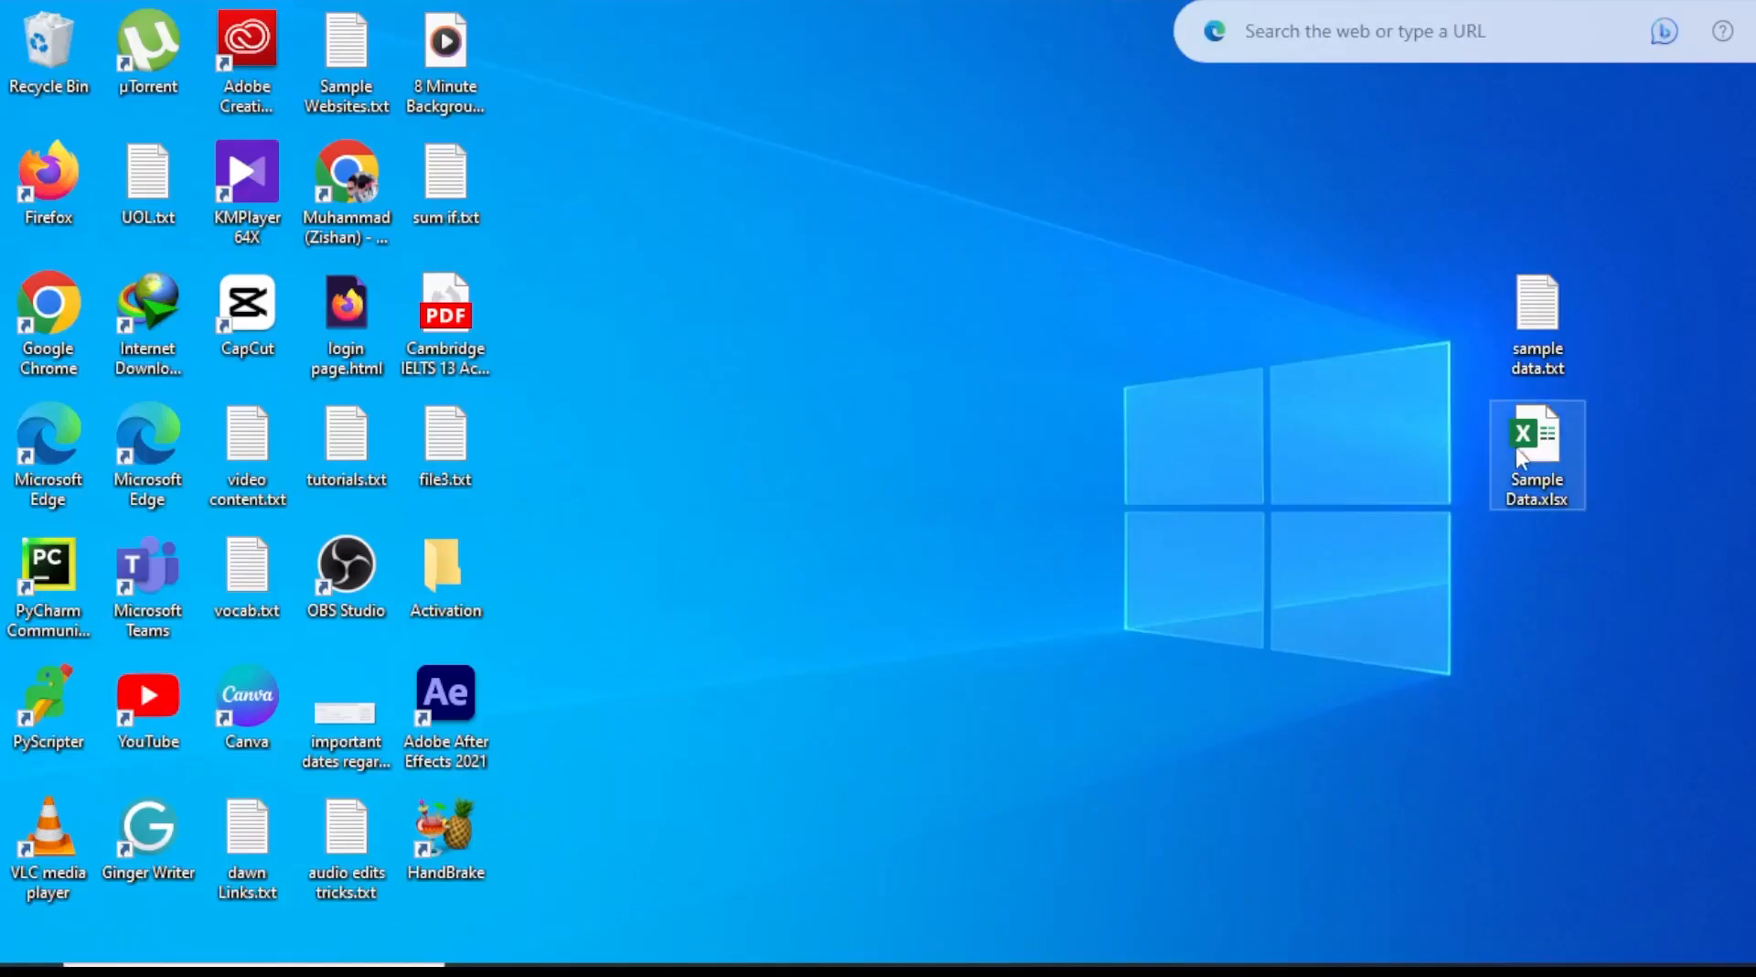
pyautogui.doubleClick(1543, 450)
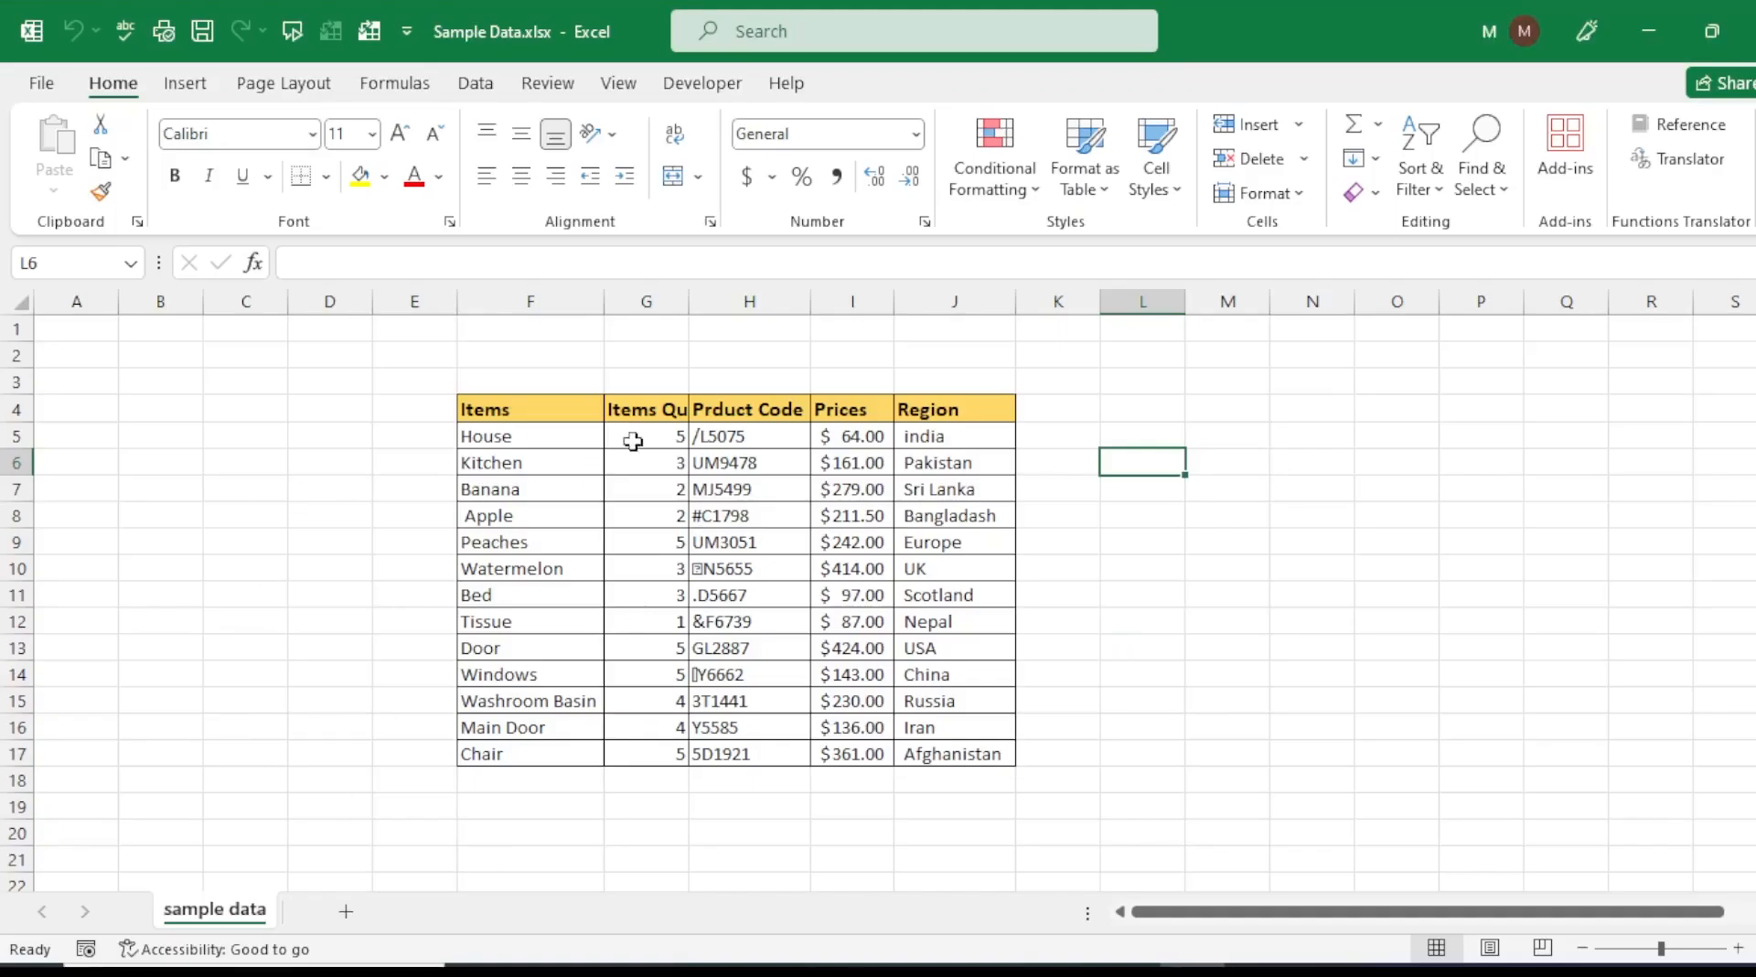
pyautogui.moveTo(574, 405); pyautogui.dragTo(990, 630)
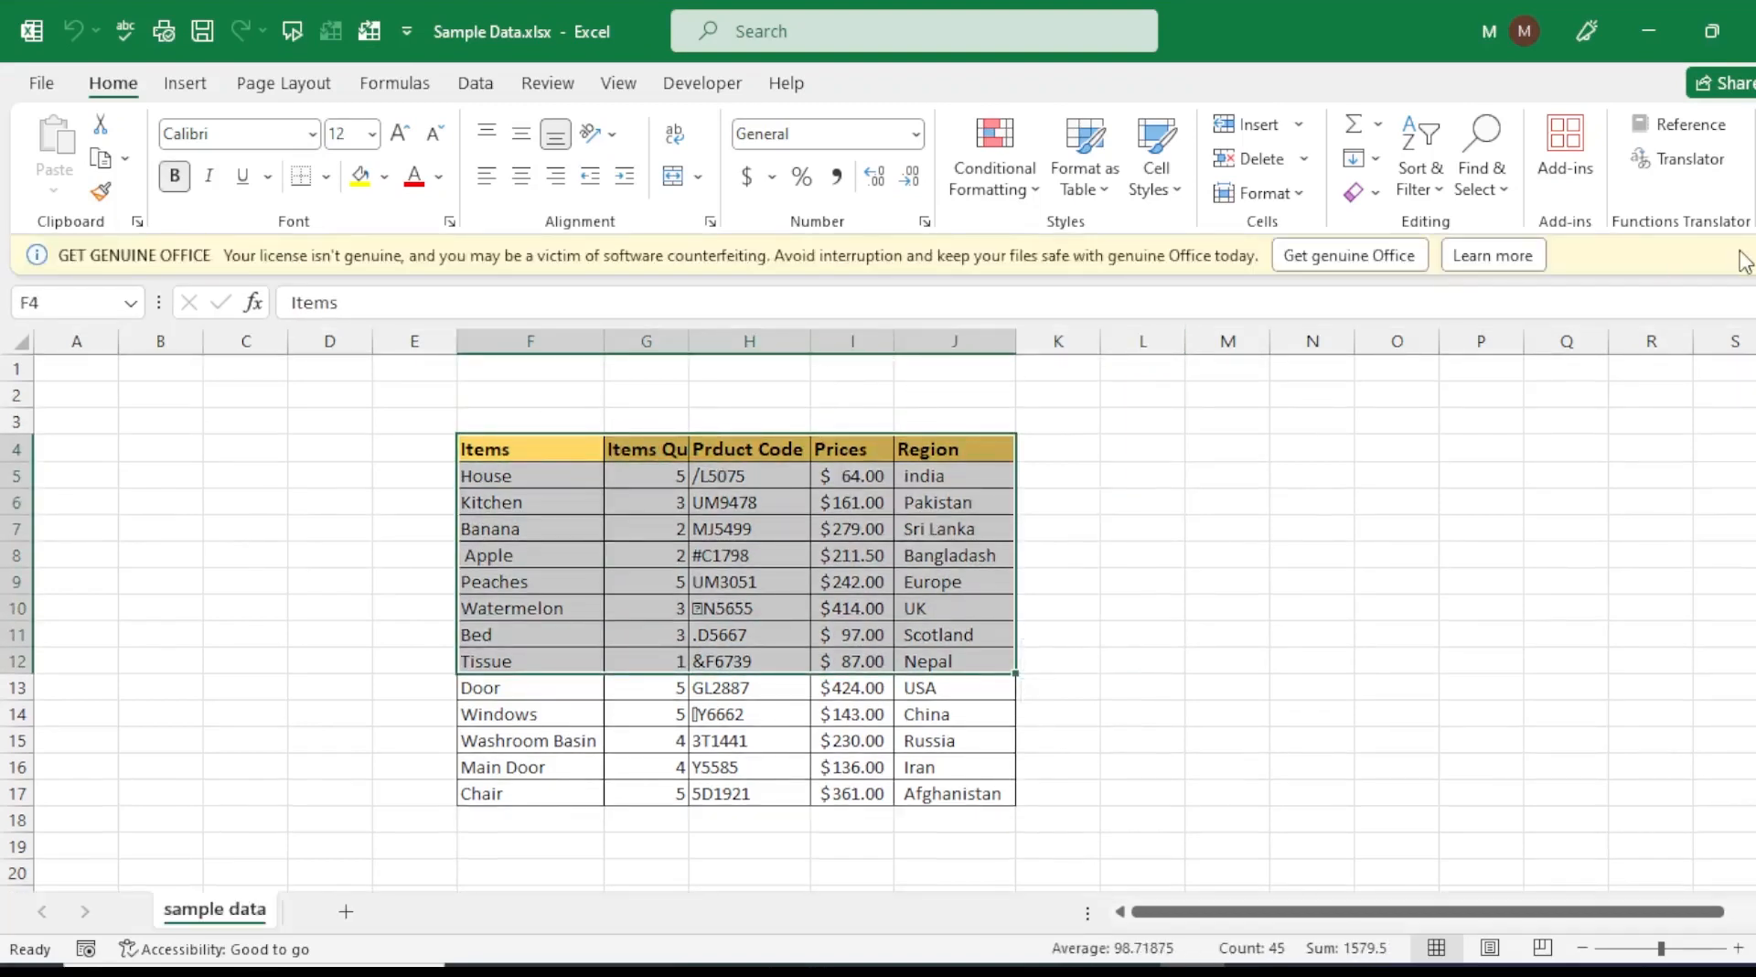
pyautogui.click(1753, 255)
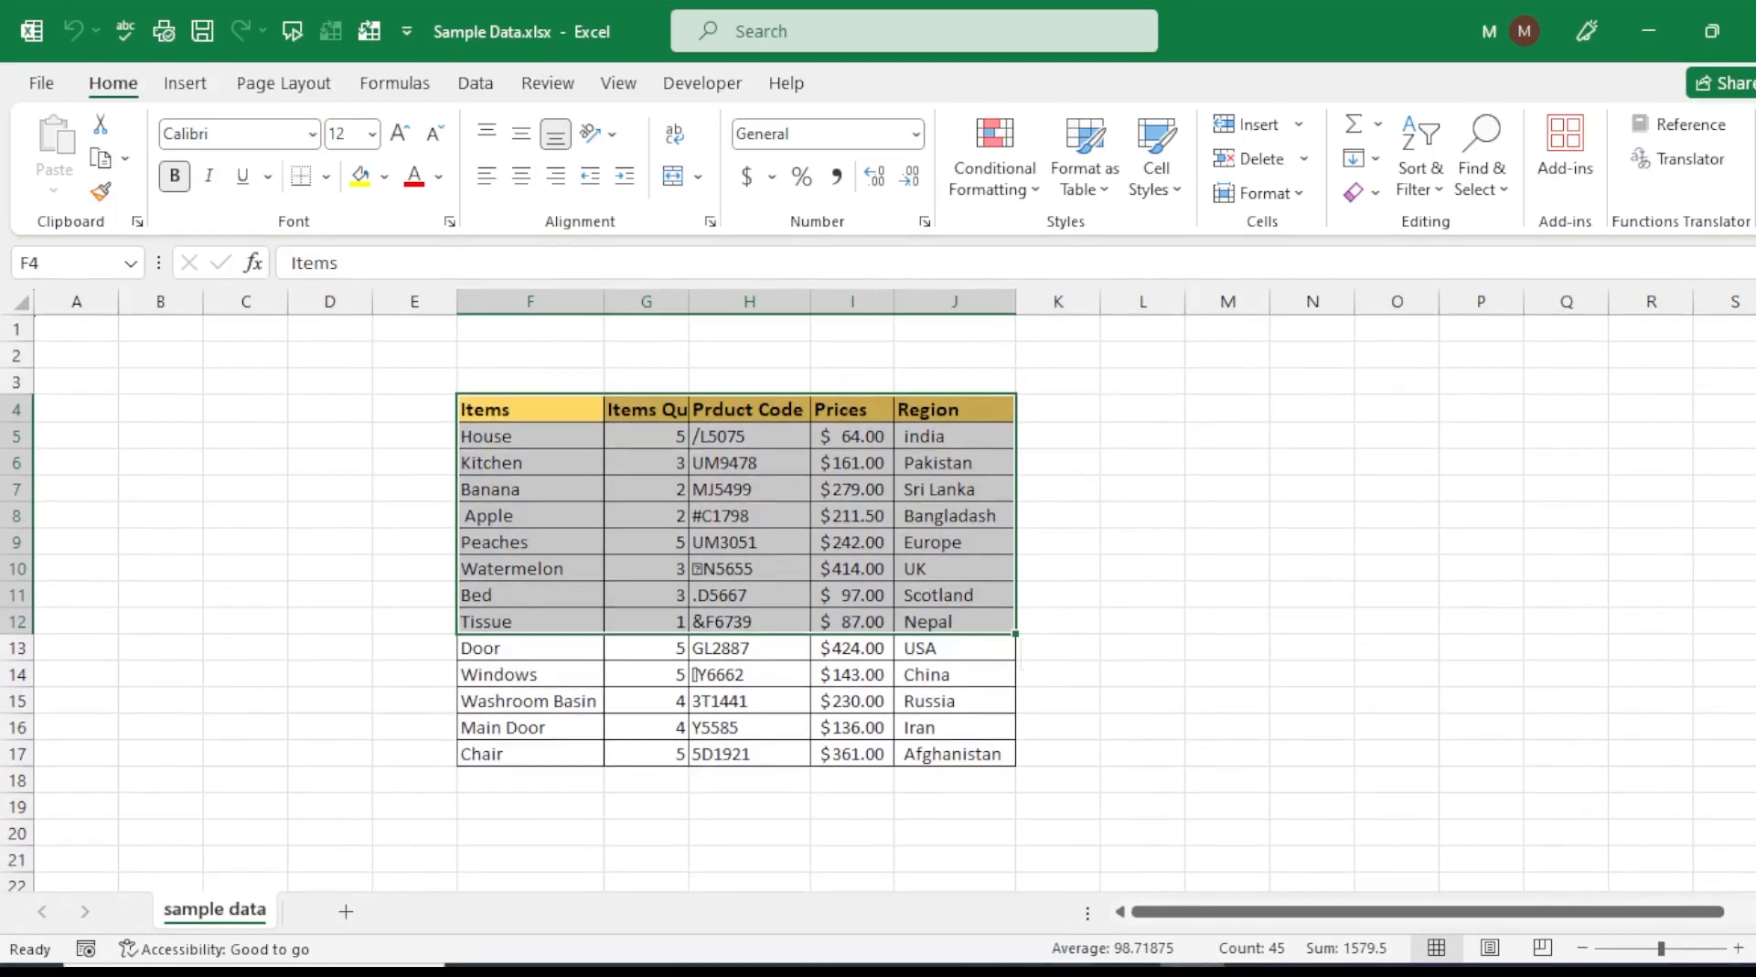
pyautogui.click(1034, 651)
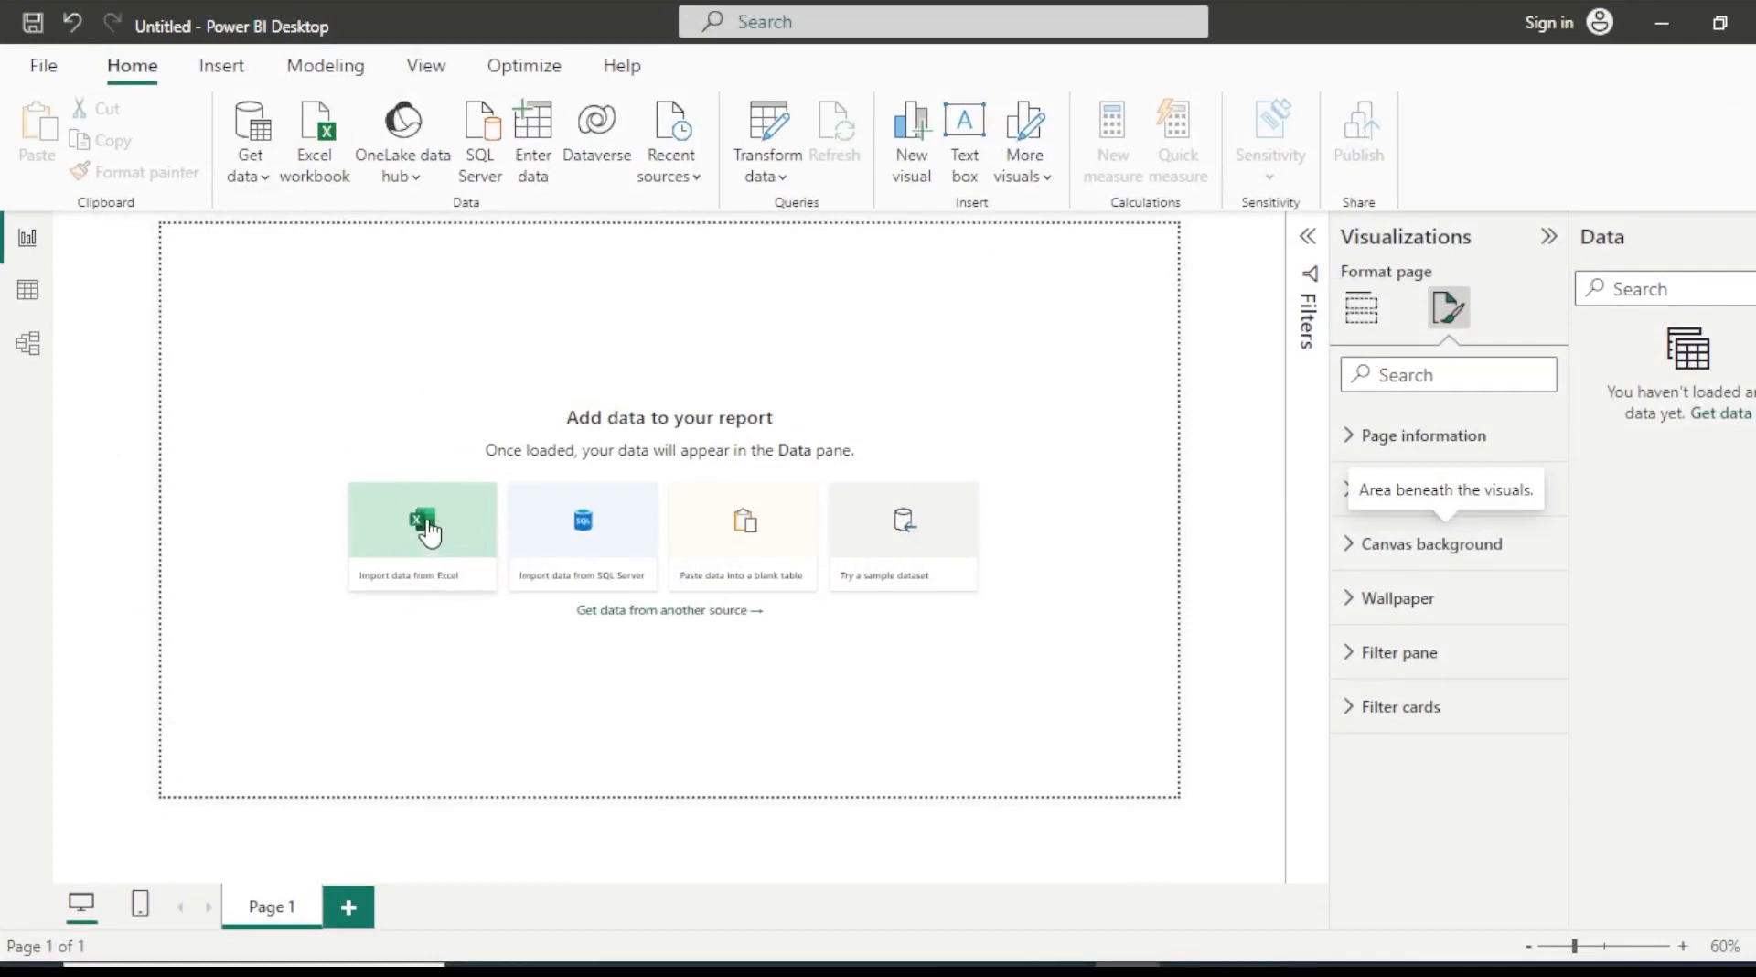
pyautogui.keyDown('ctrl'); pyautogui.scroll(2, 426, 528); pyautogui.keyUp('ctrl')
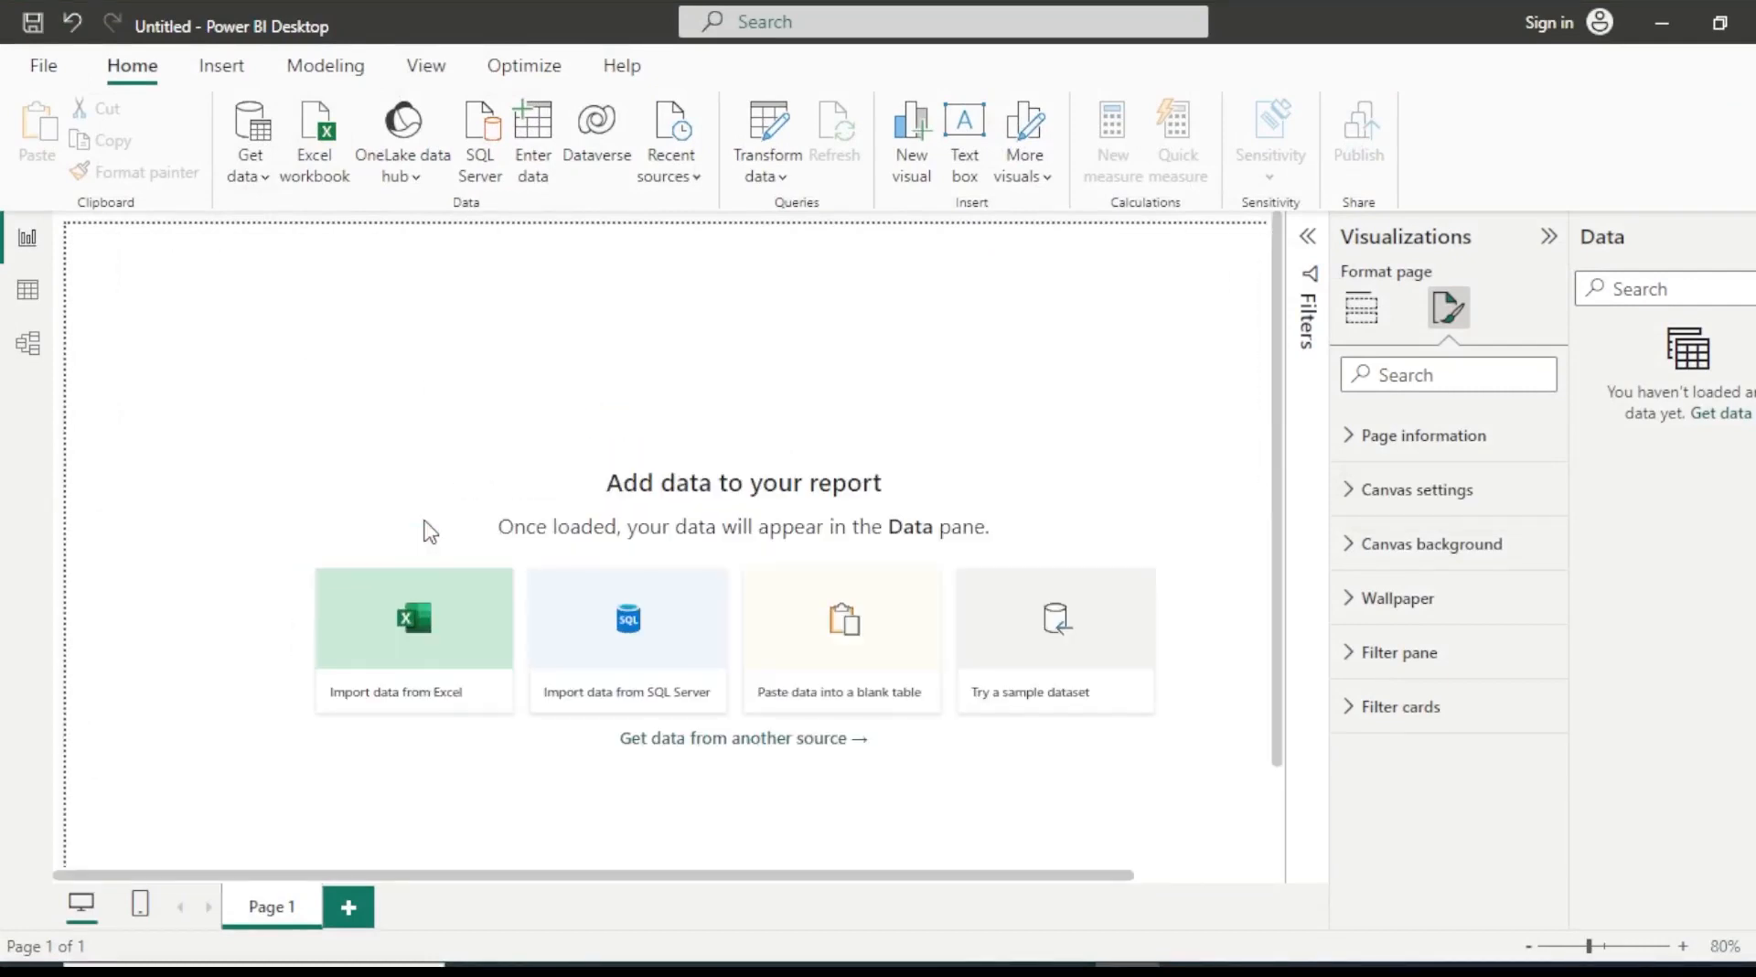
pyautogui.click(433, 686)
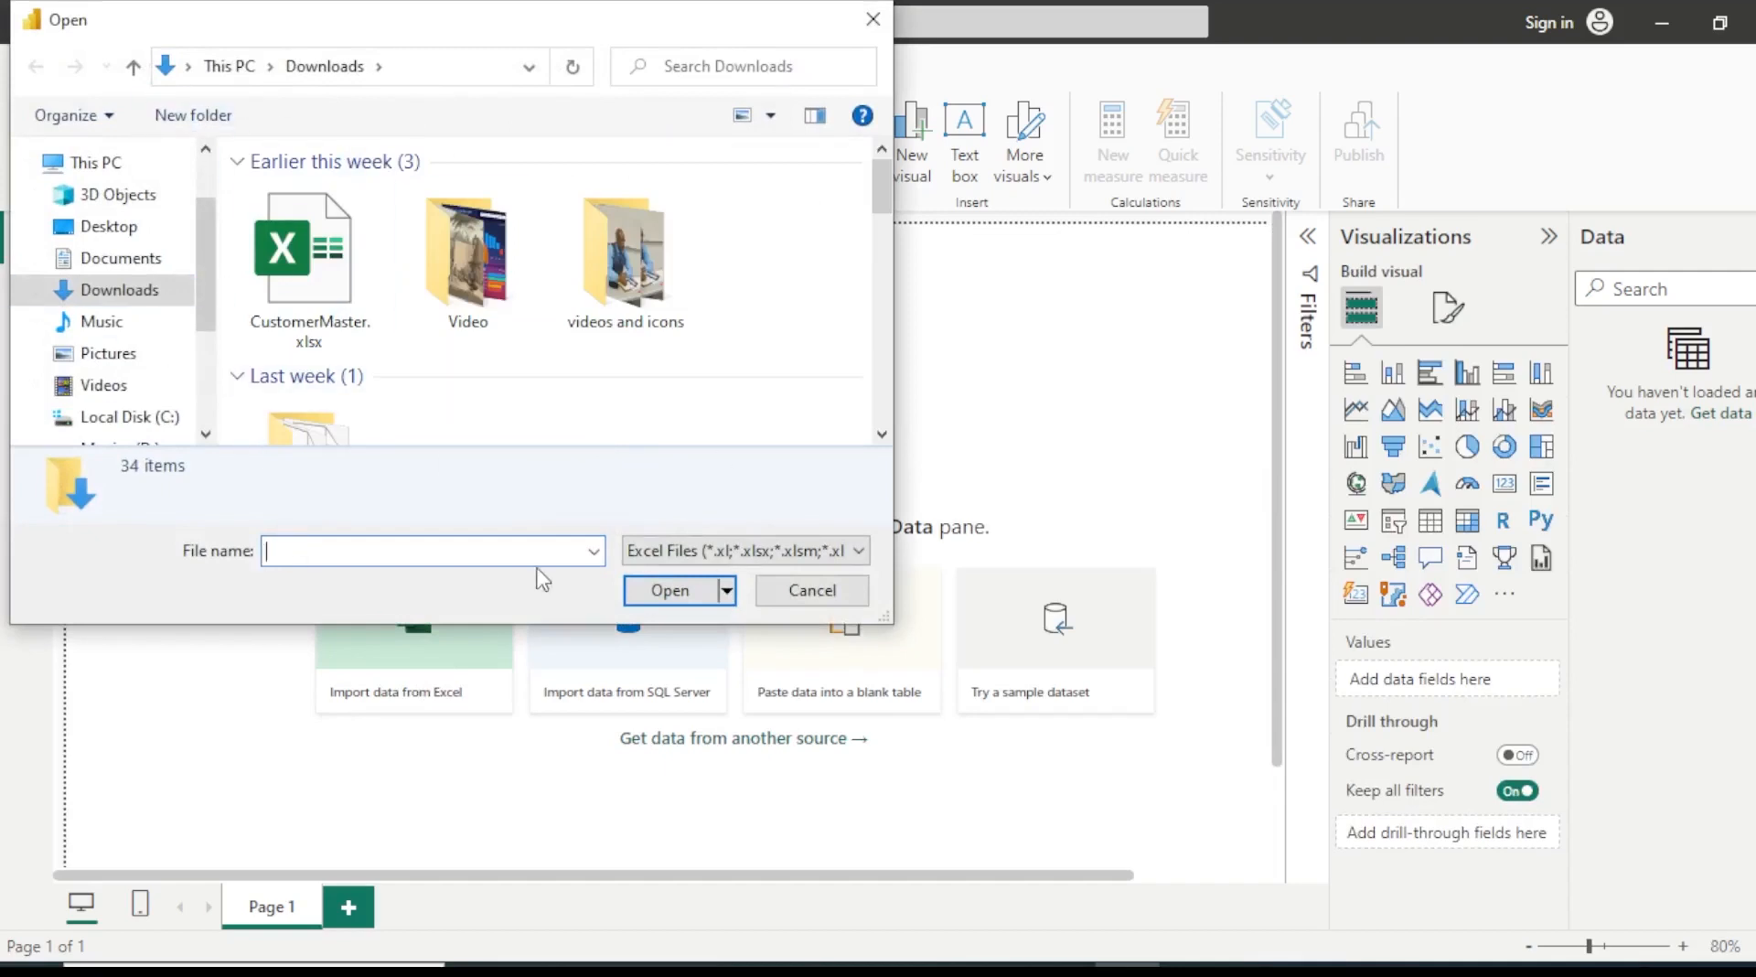
pyautogui.click(817, 595)
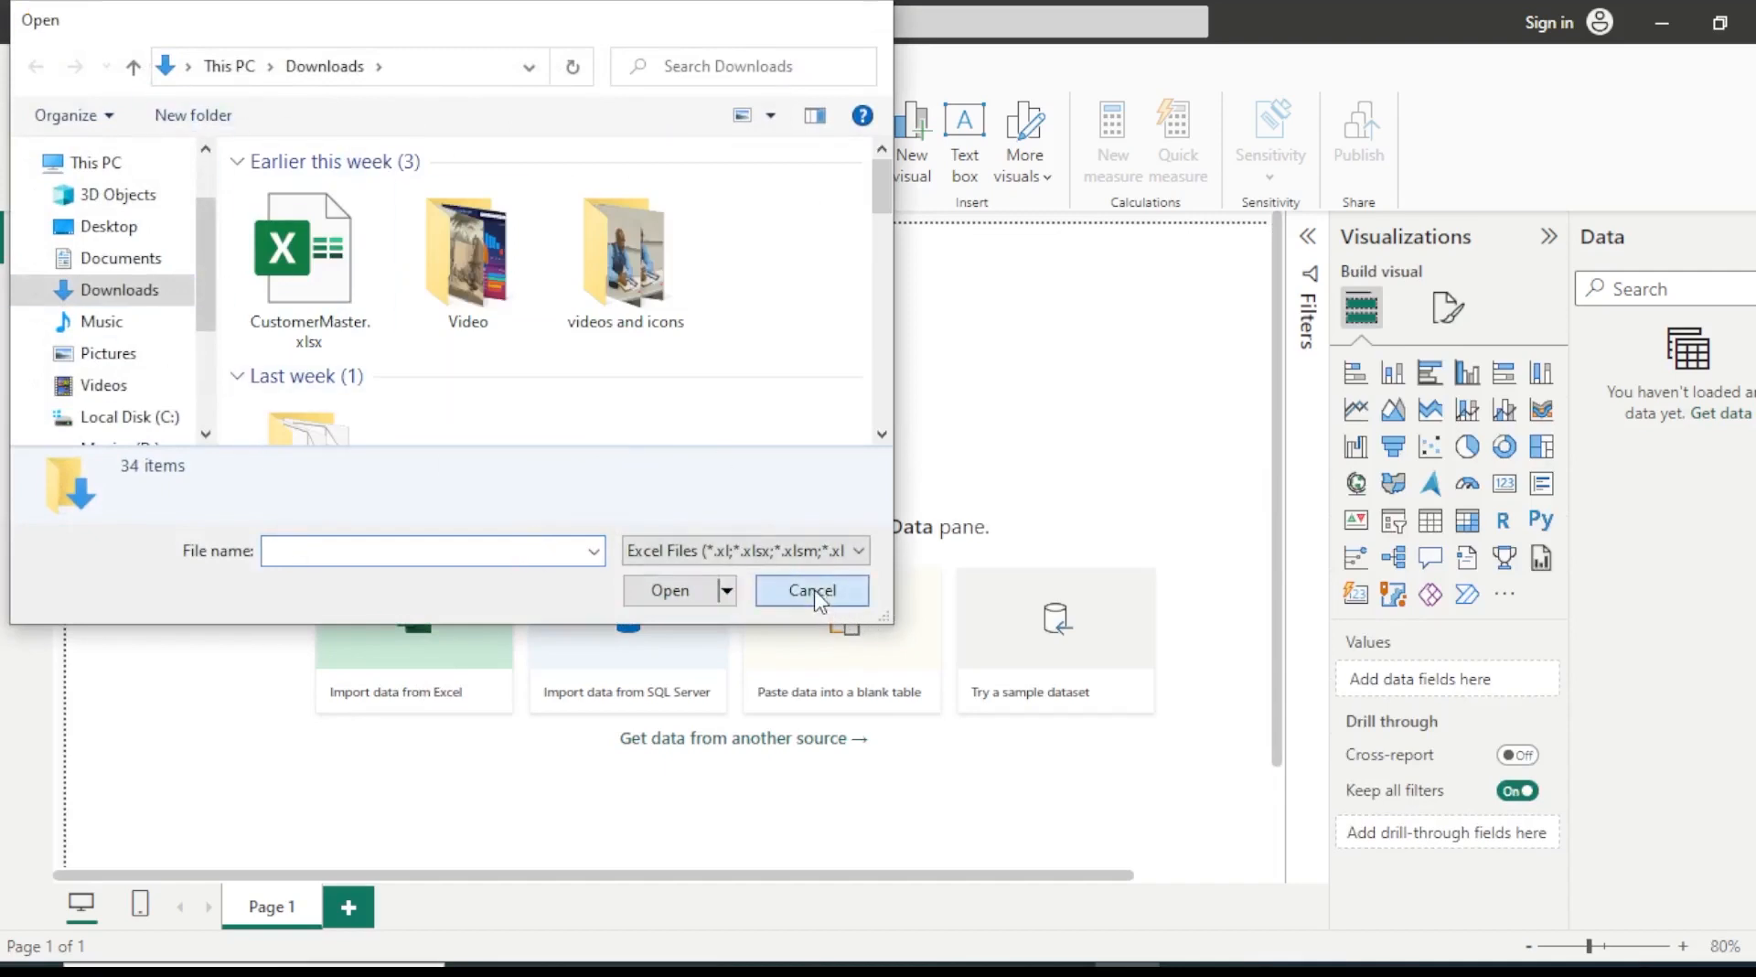
# - Browse the full list of data source connectors and connect to an Excel Workbook source
pyautogui.click(266, 176)
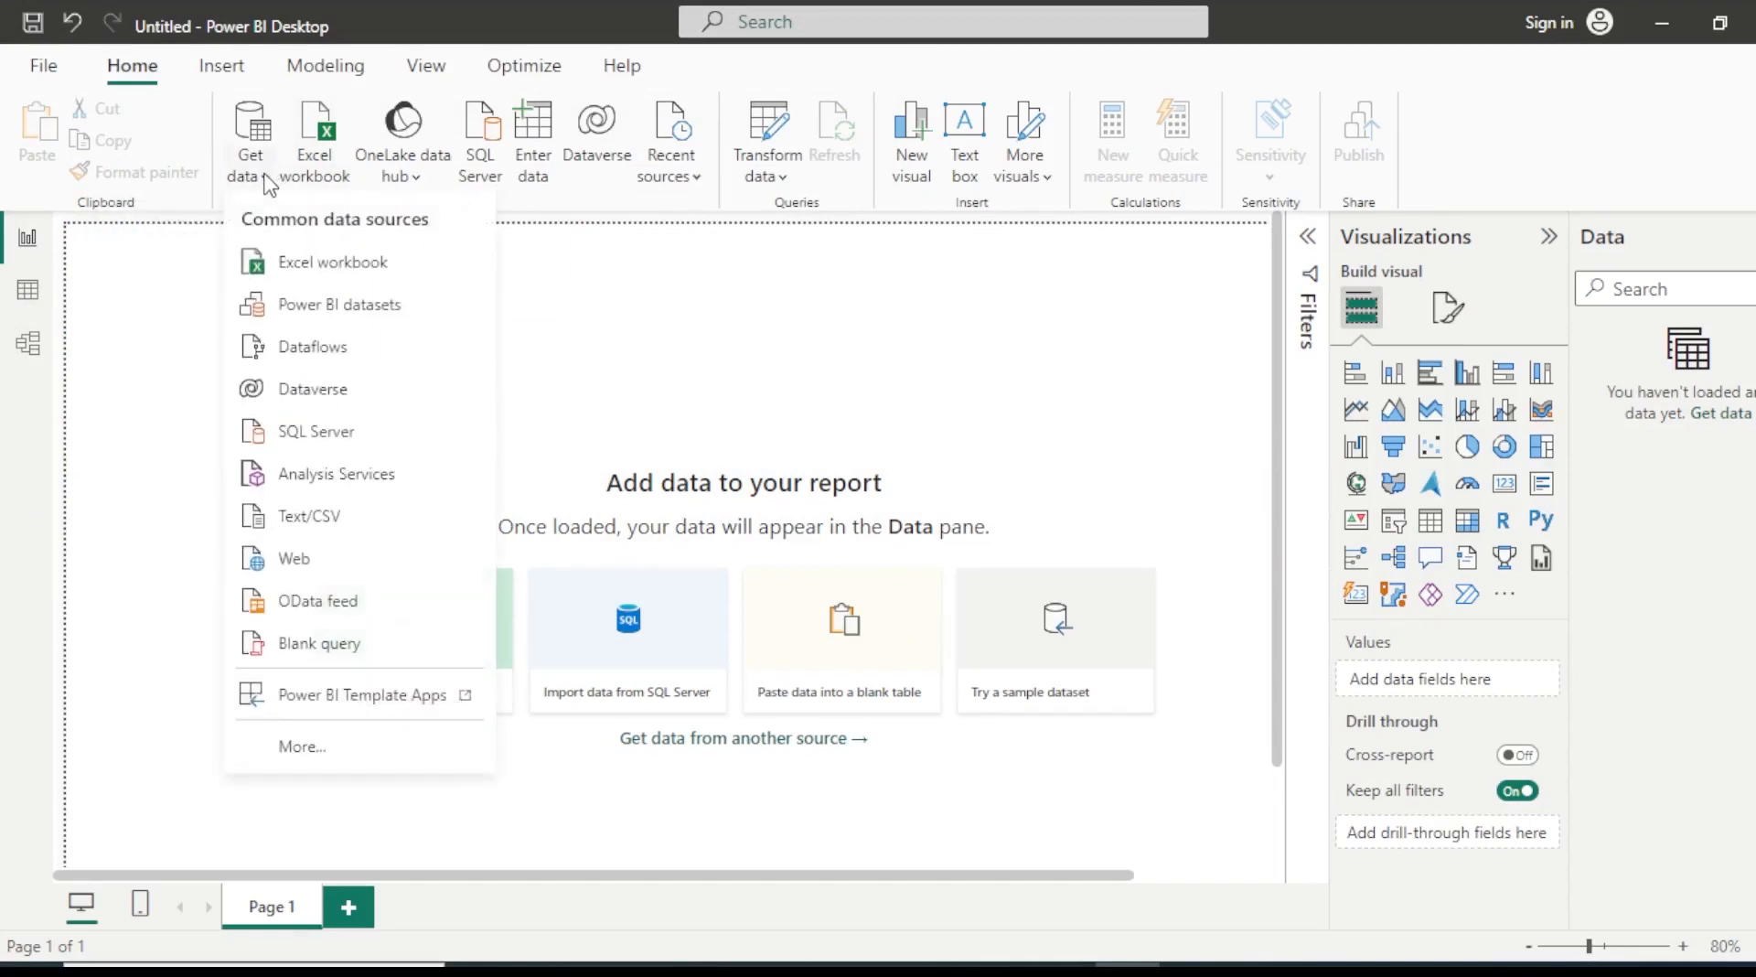
pyautogui.click(325, 755)
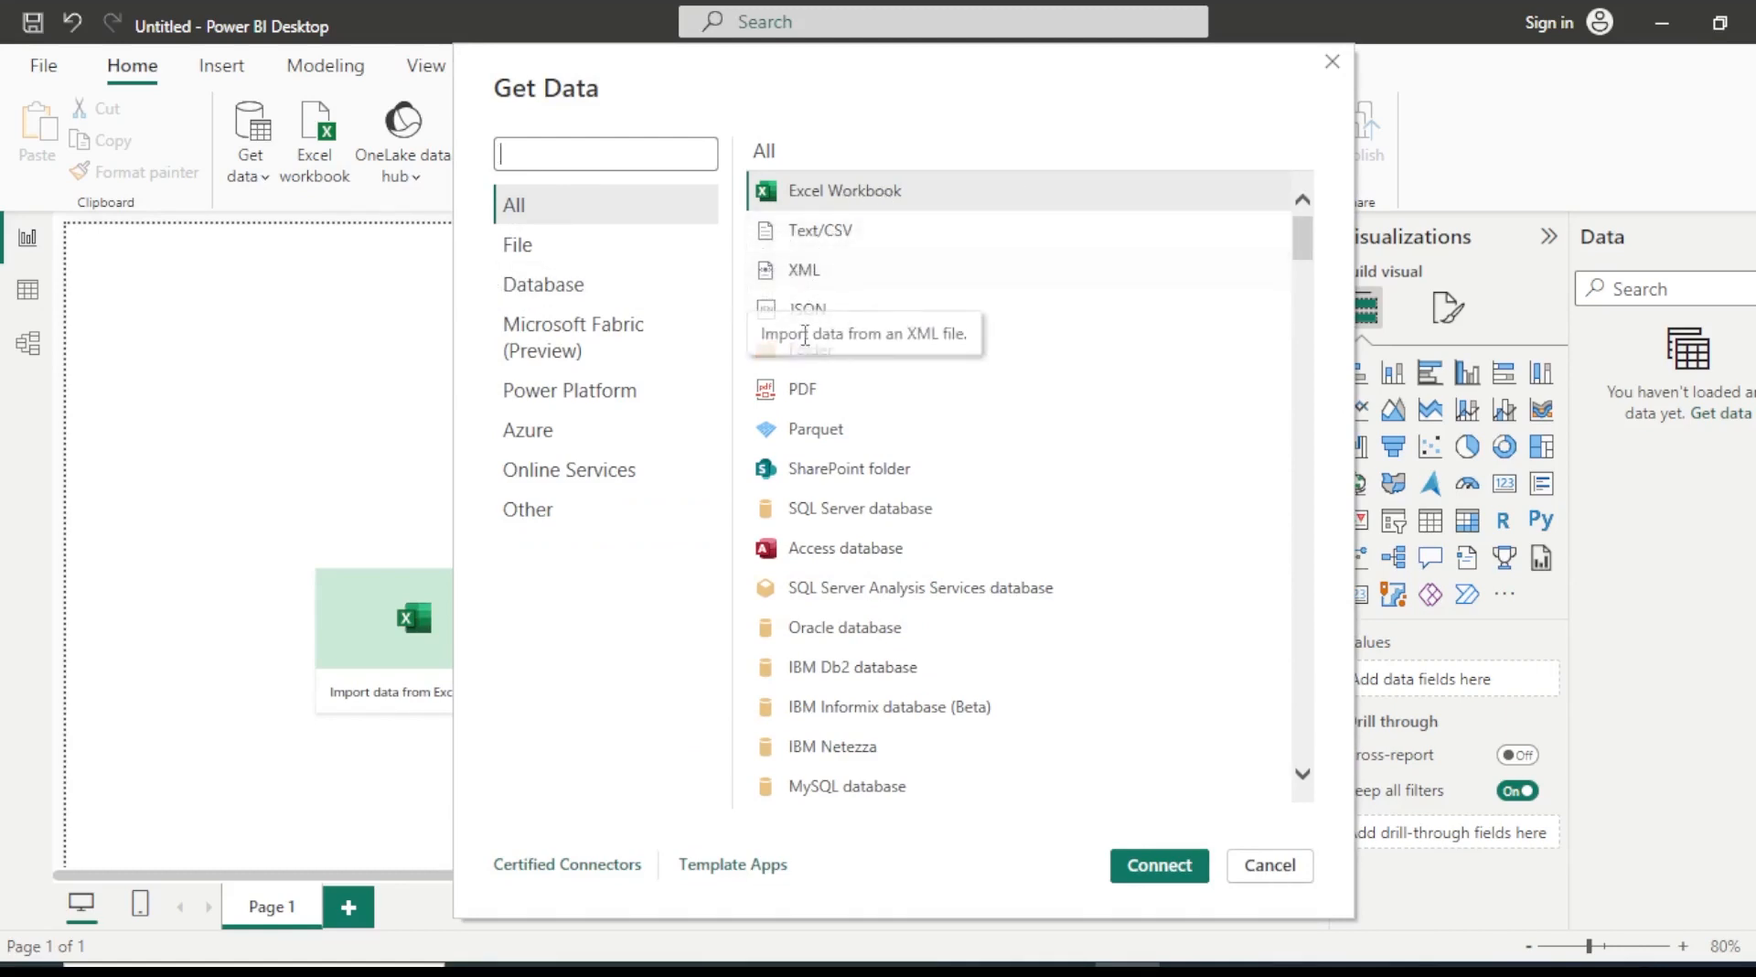
pyautogui.scroll(-15, 851, 491)
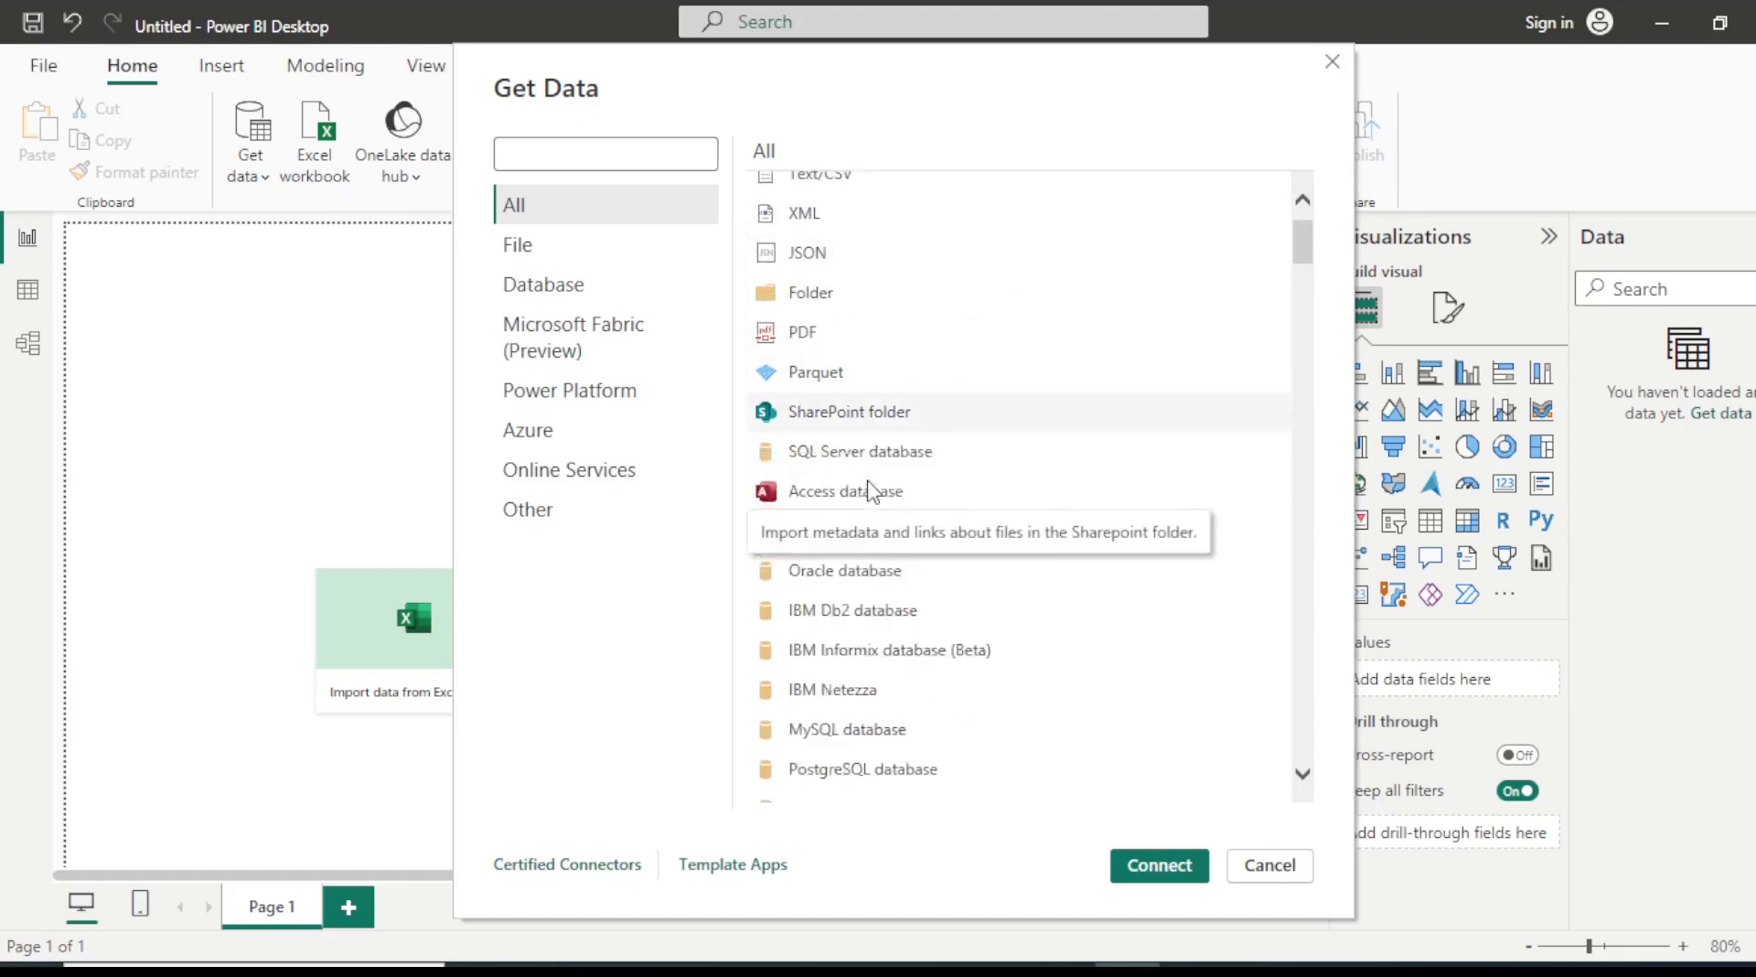
pyautogui.scroll(-20, 925, 522)
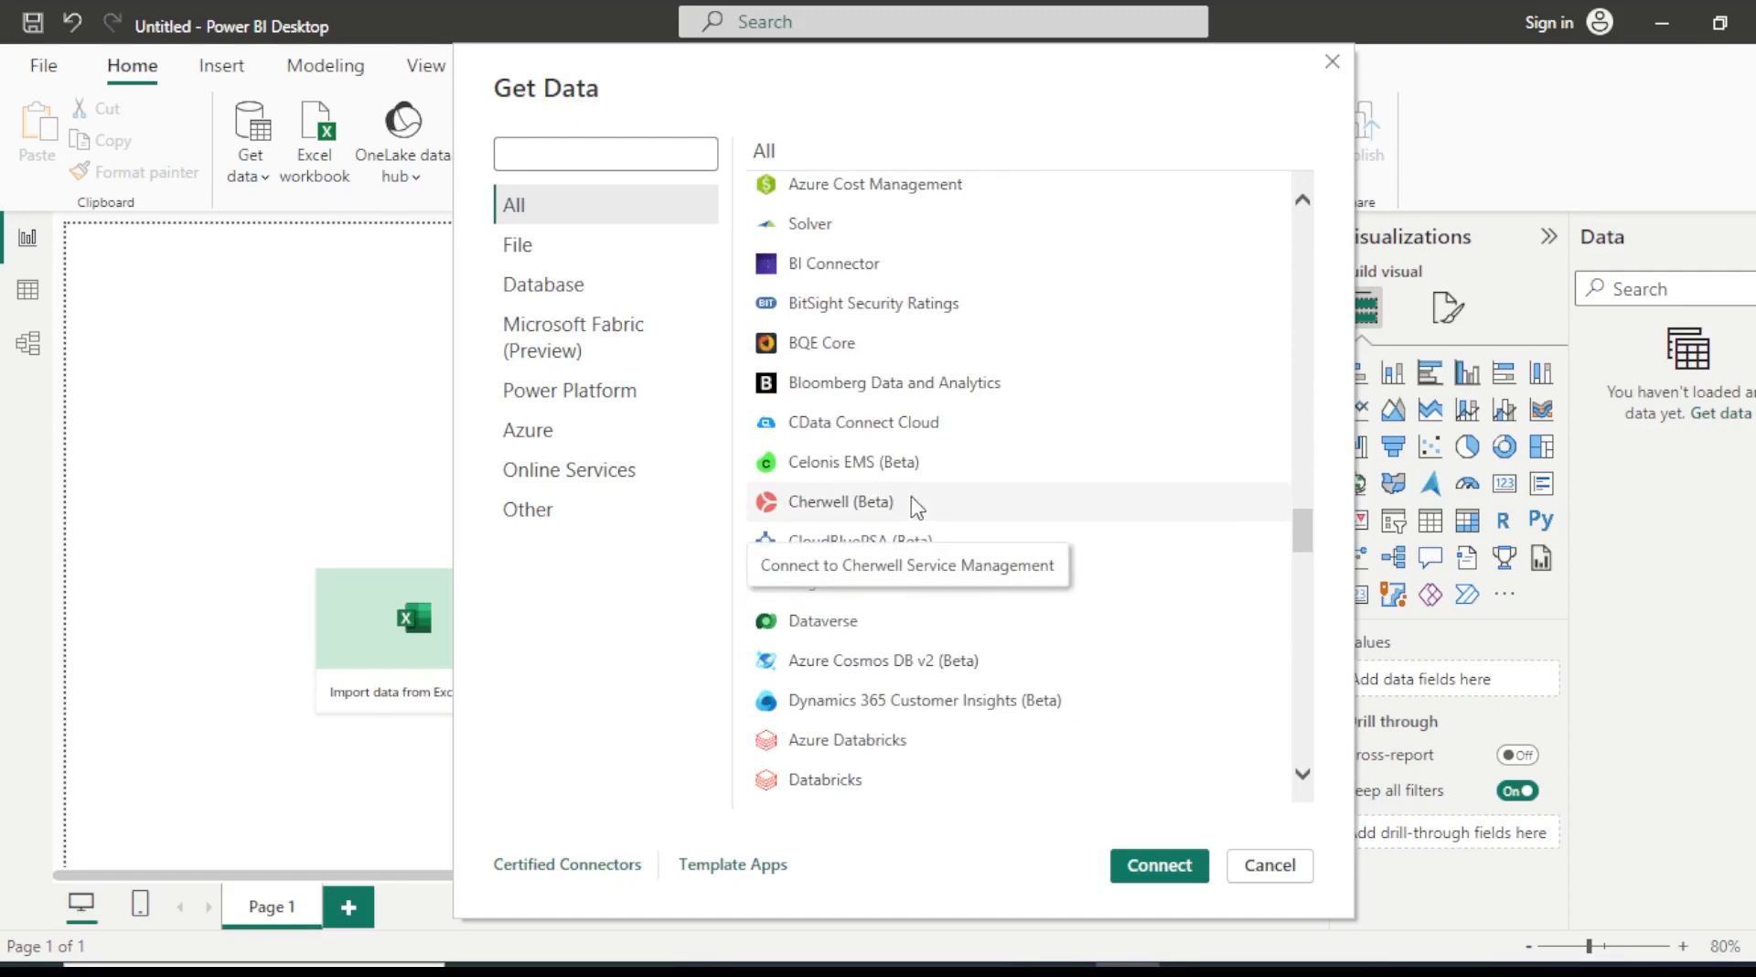
pyautogui.scroll(20, 956, 356)
pyautogui.scroll(10, 959, 346)
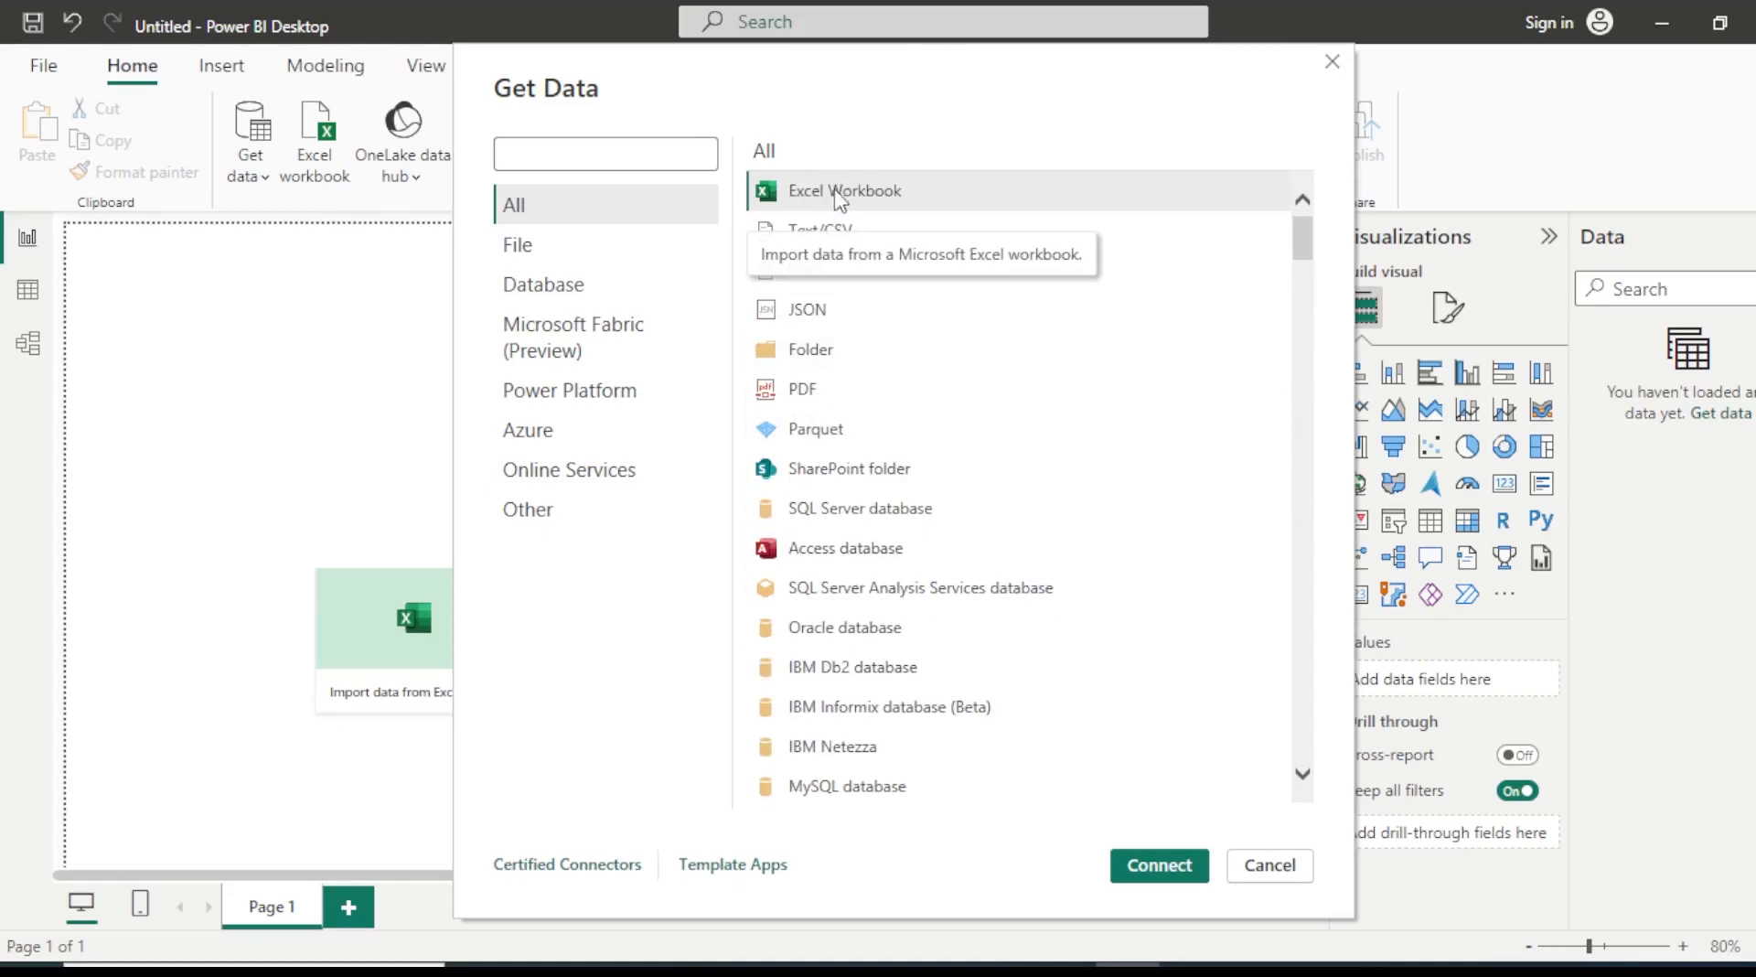
pyautogui.click(1160, 869)
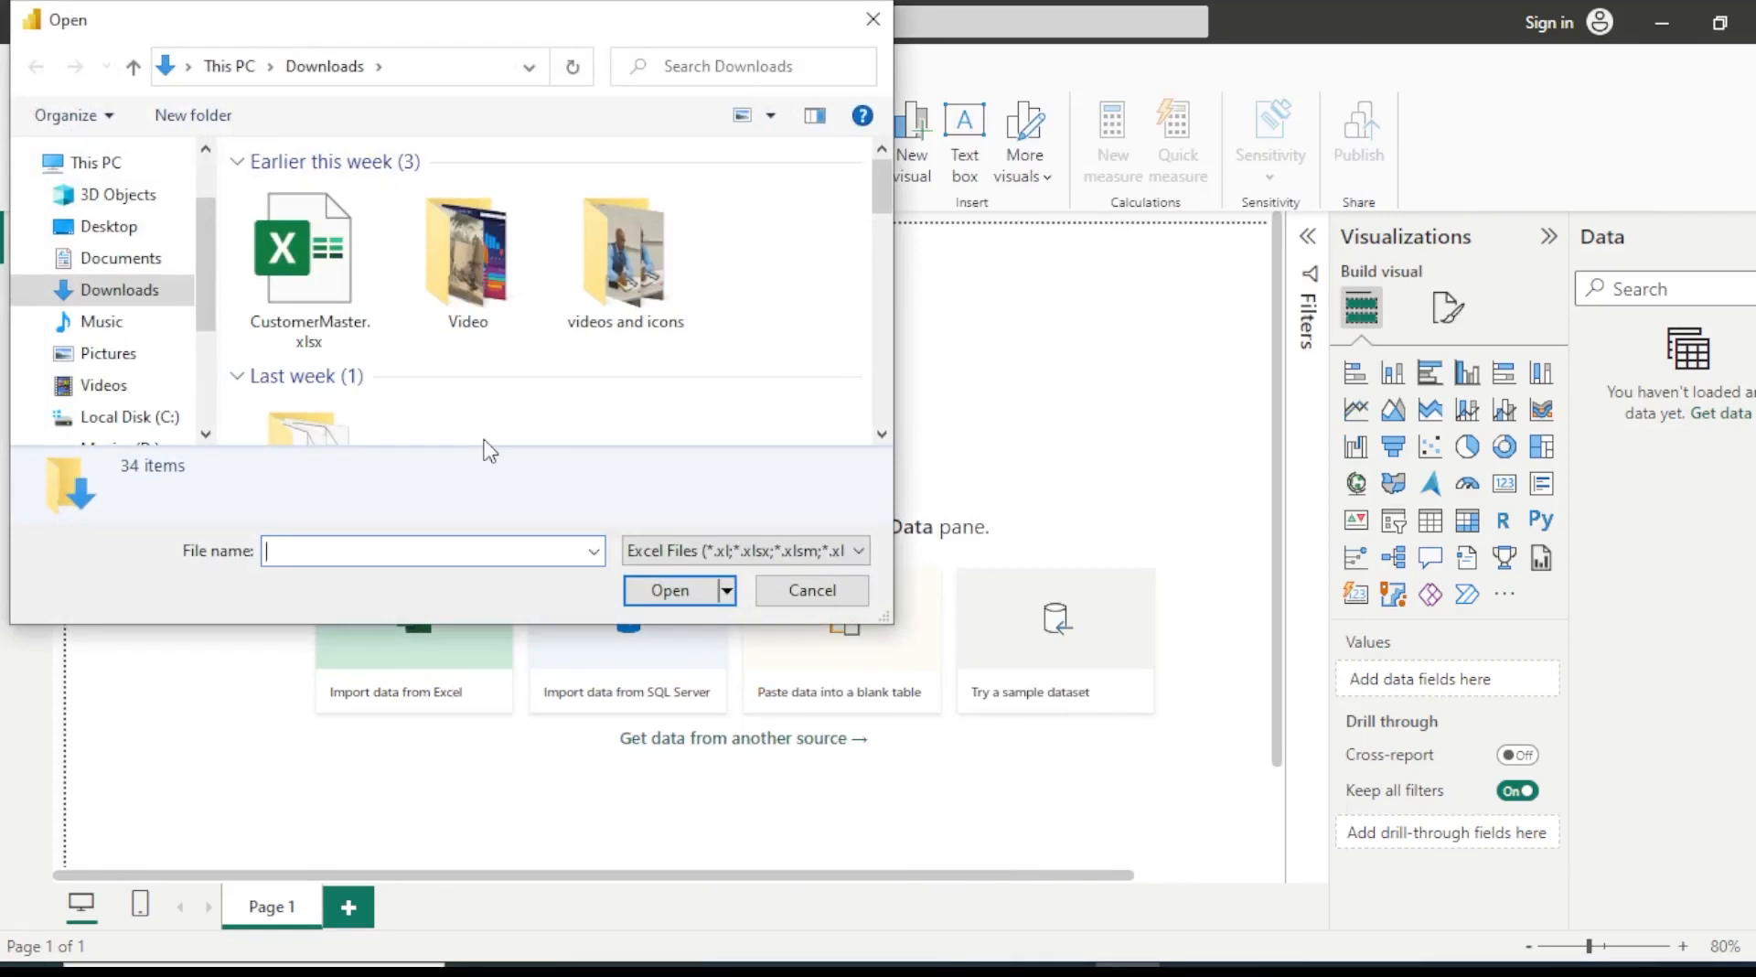
# - Choose Sample Data.xlsx from the Desktop folder, select its sample data table and open it for transformation in Power Query Editor
pyautogui.click(107, 233)
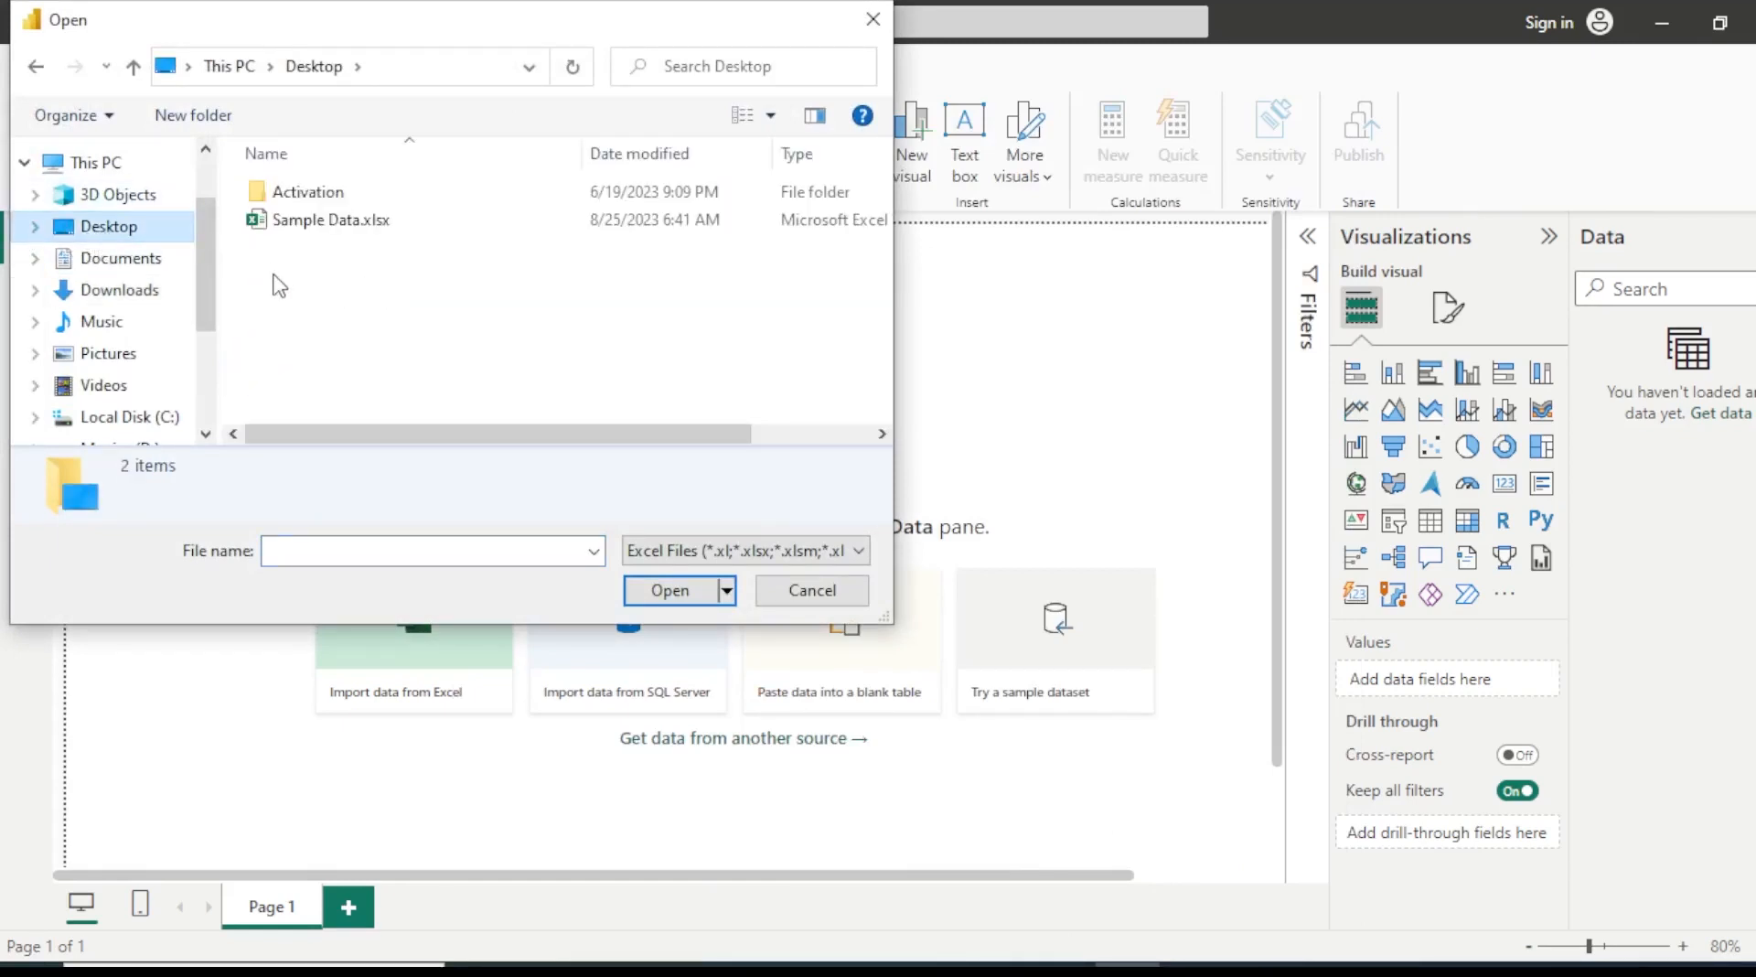
pyautogui.click(345, 224)
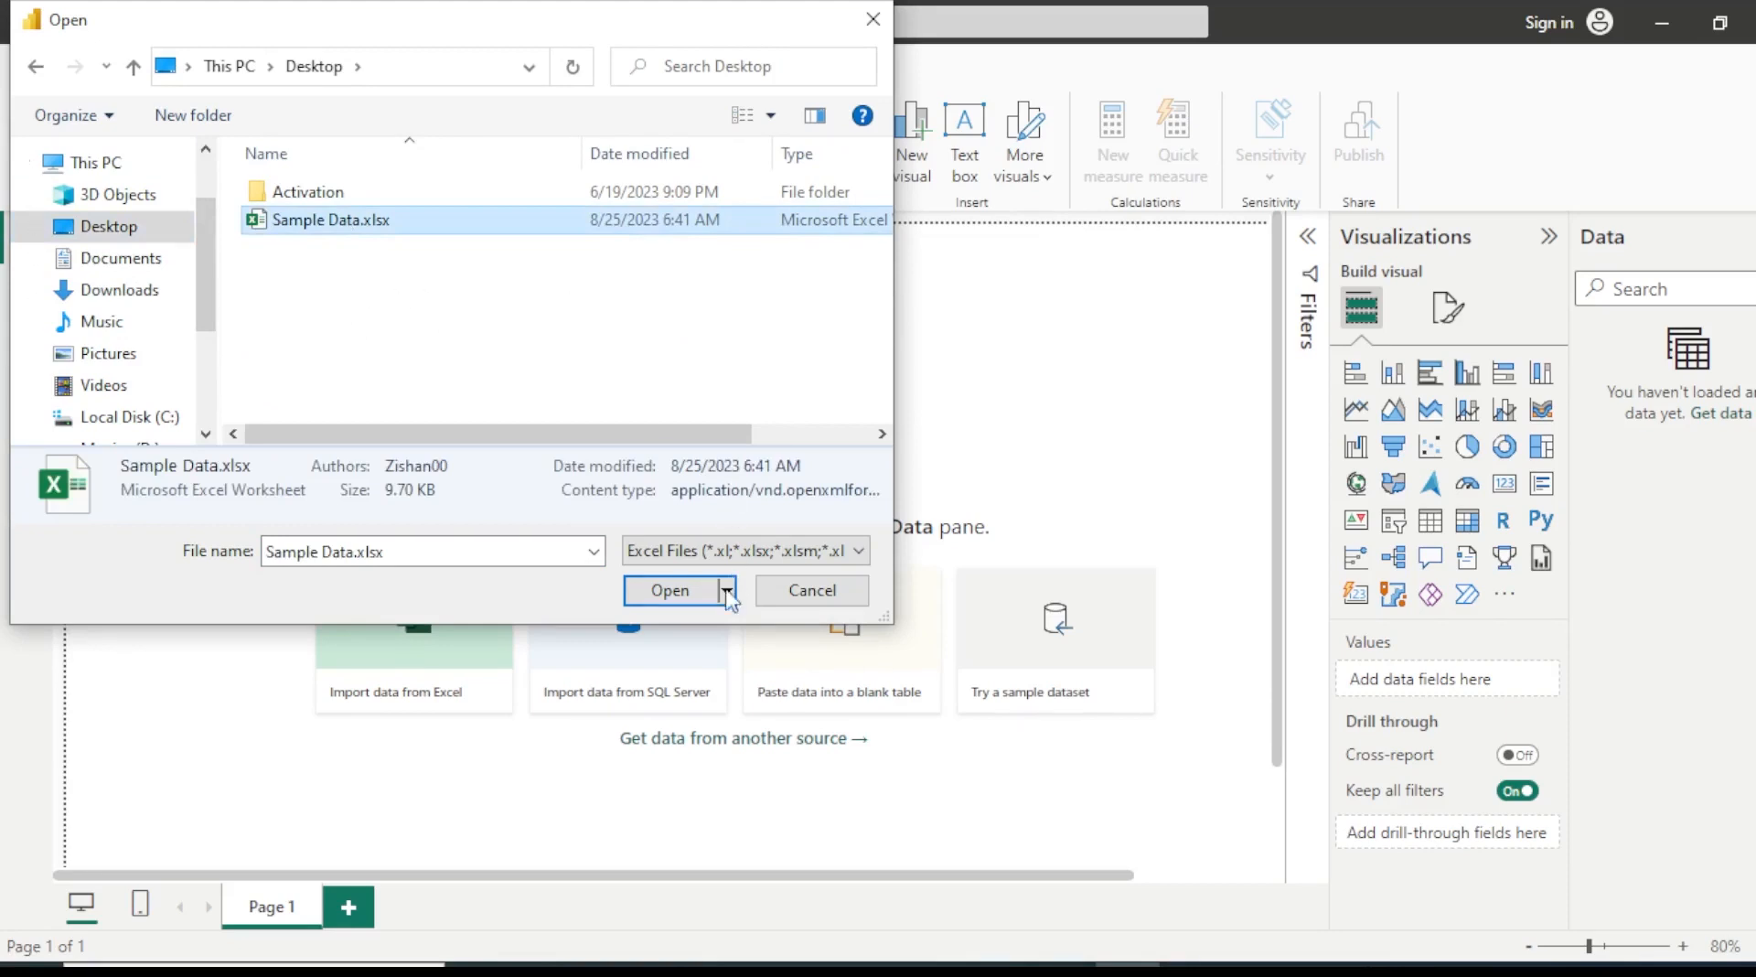
pyautogui.click(677, 603)
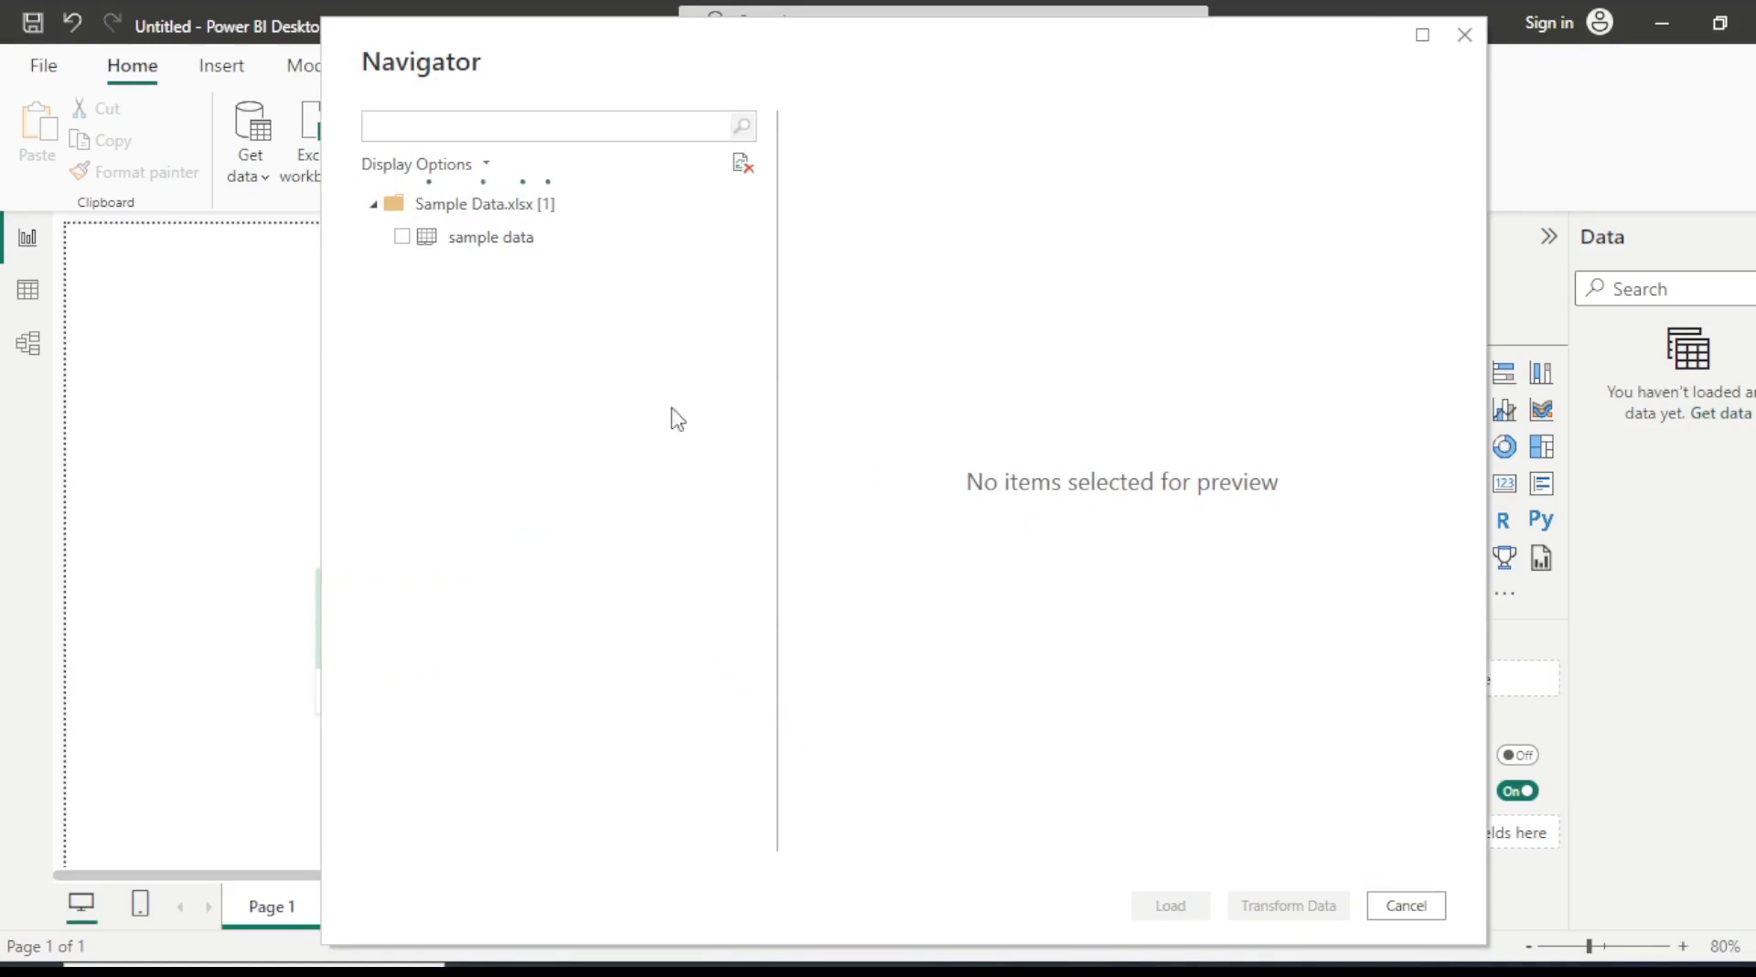
pyautogui.click(403, 238)
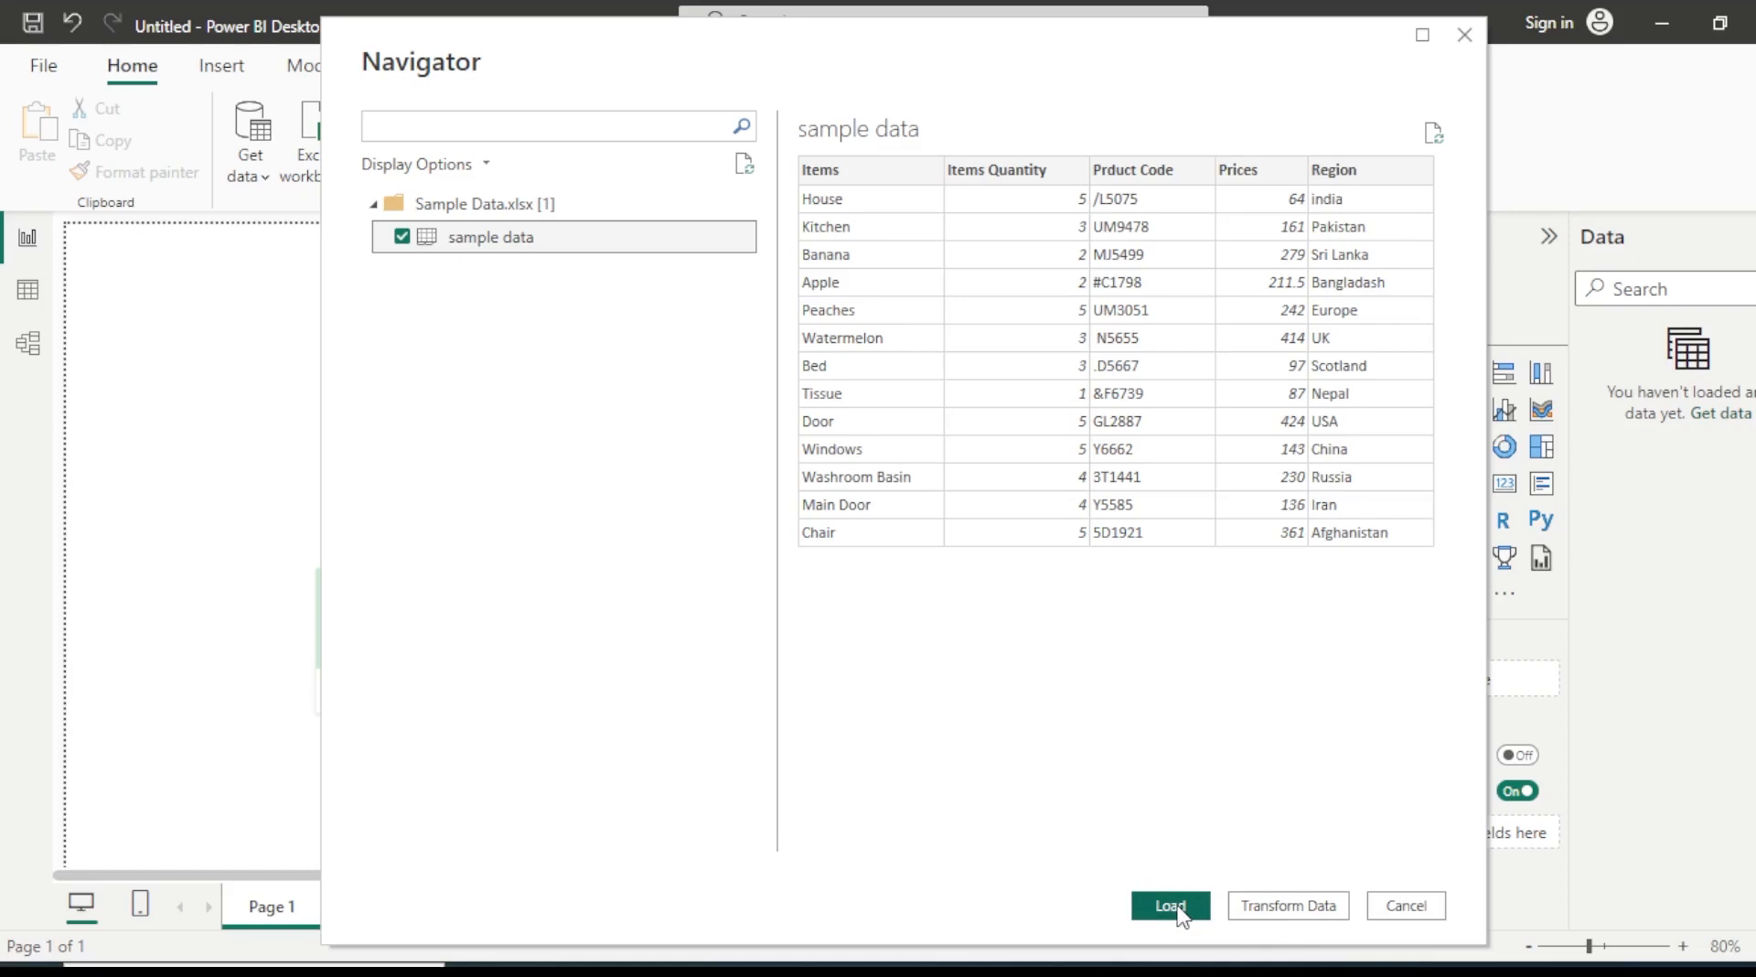
pyautogui.click(1280, 906)
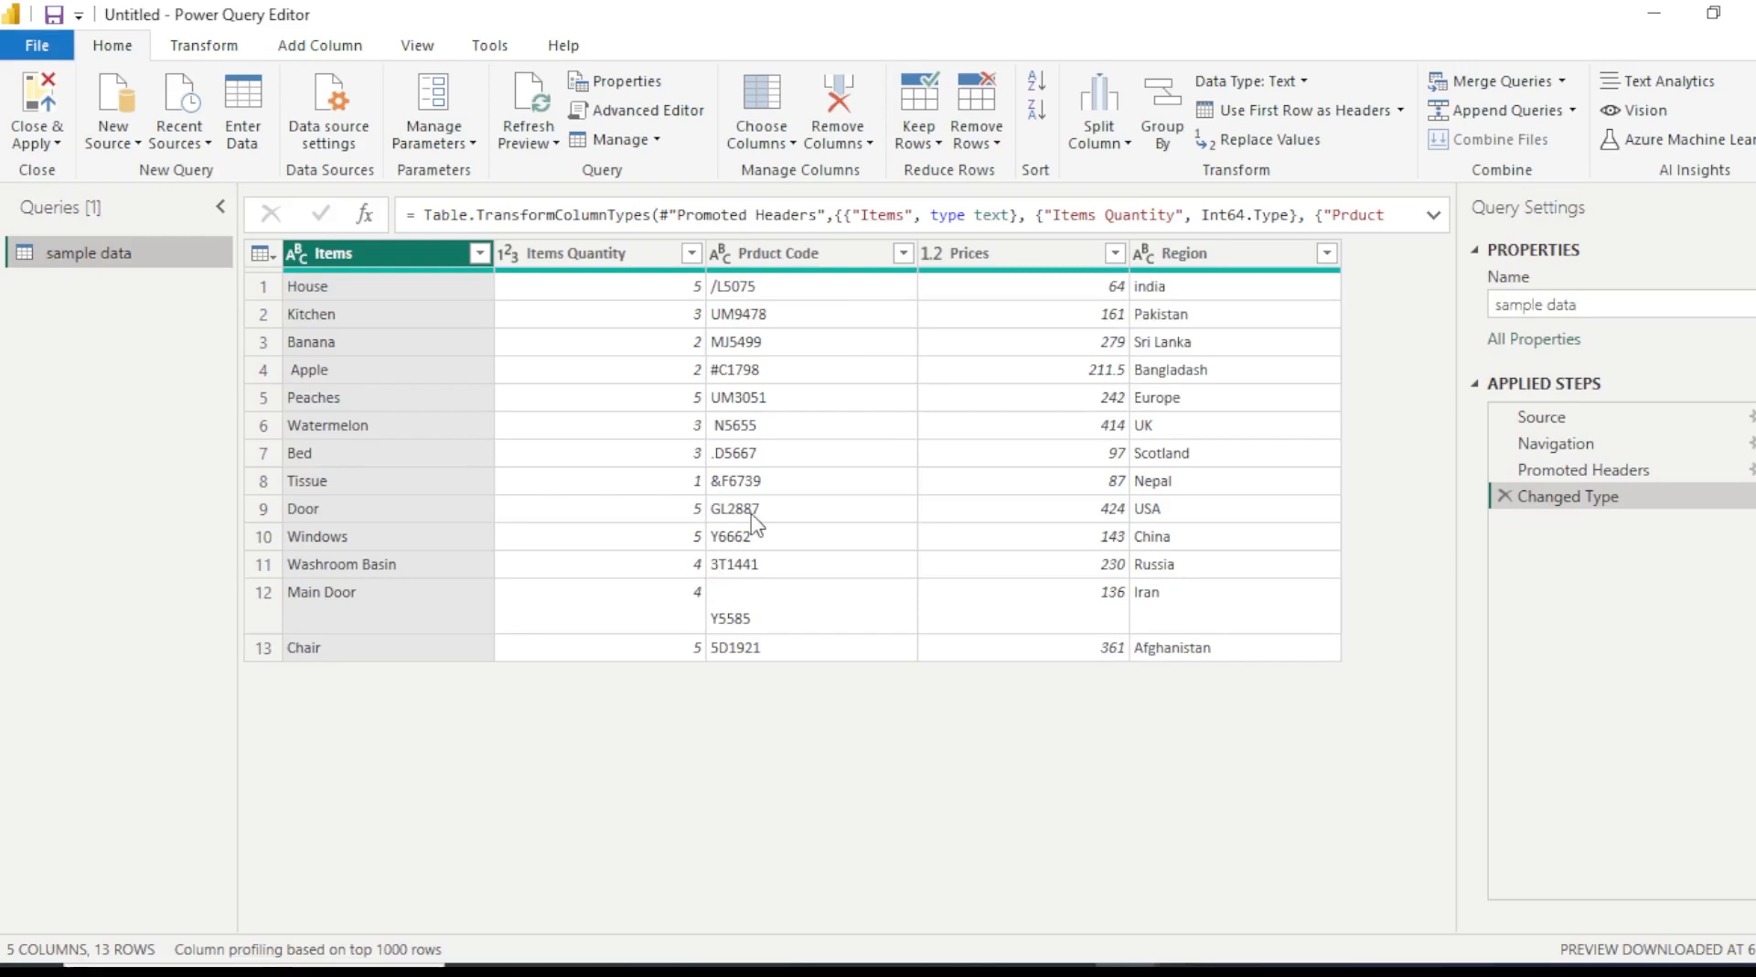
pyautogui.click(209, 46)
pyautogui.click(312, 43)
pyautogui.click(423, 50)
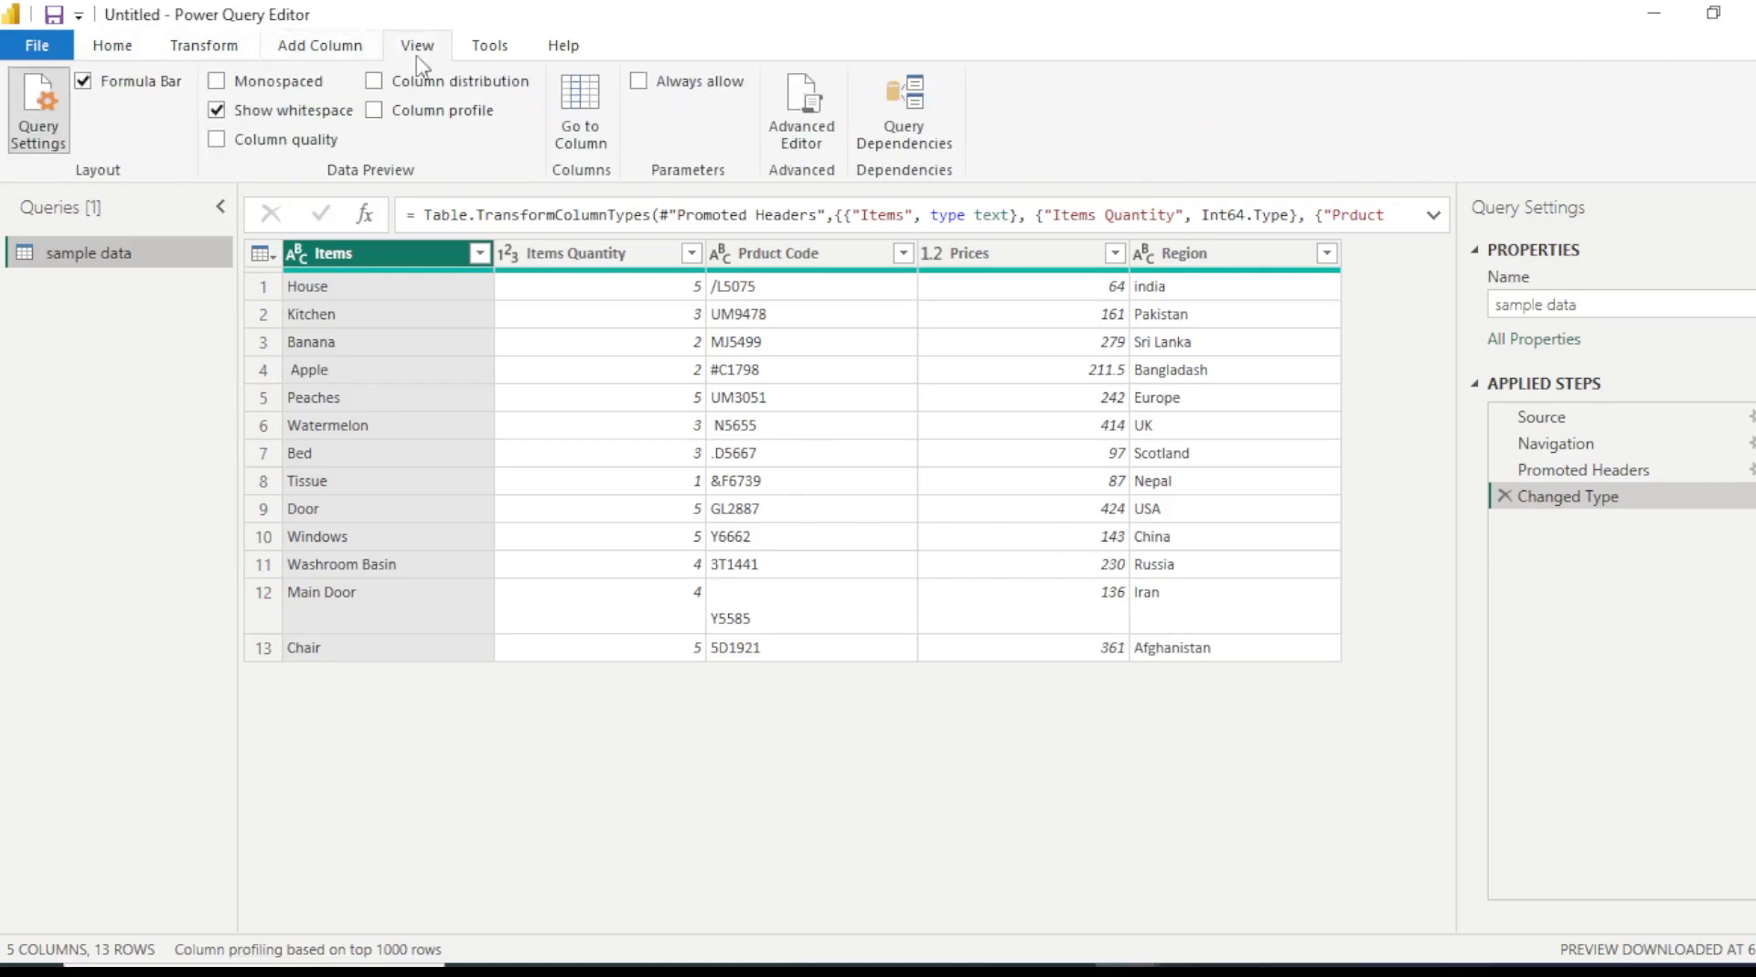
pyautogui.click(512, 50)
pyautogui.click(114, 47)
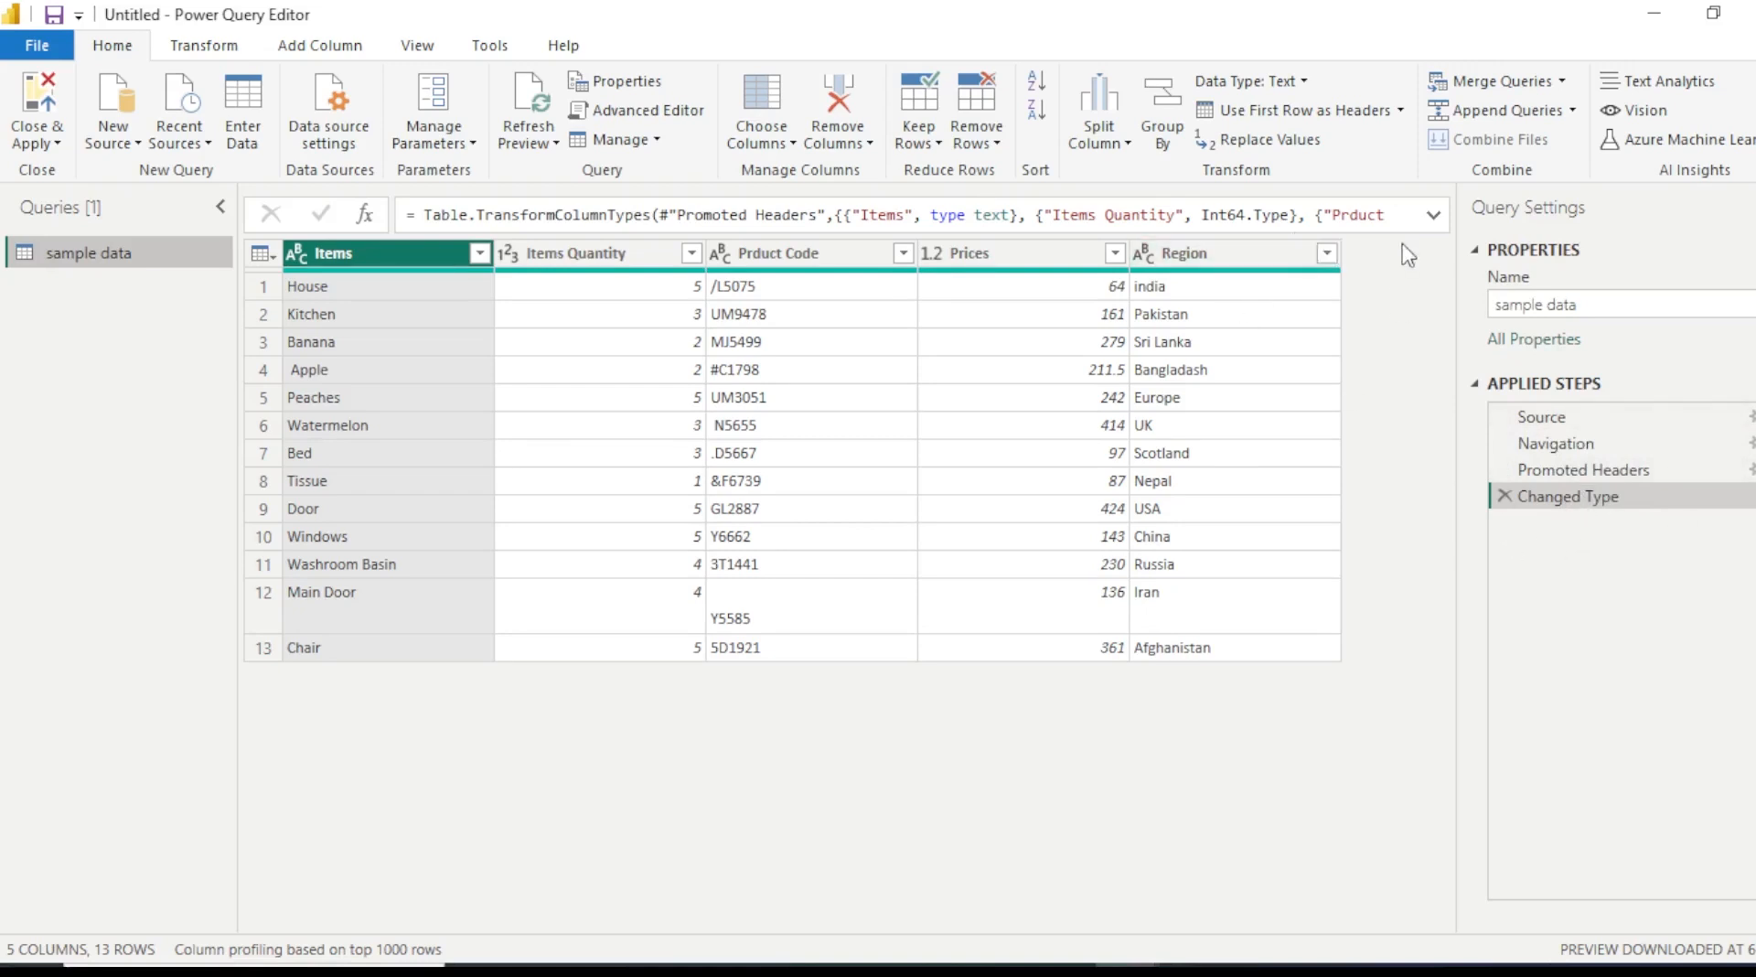
# - Add a custom column named Test 1 with the formula [Items], and delete its applied step
pyautogui.click(315, 48)
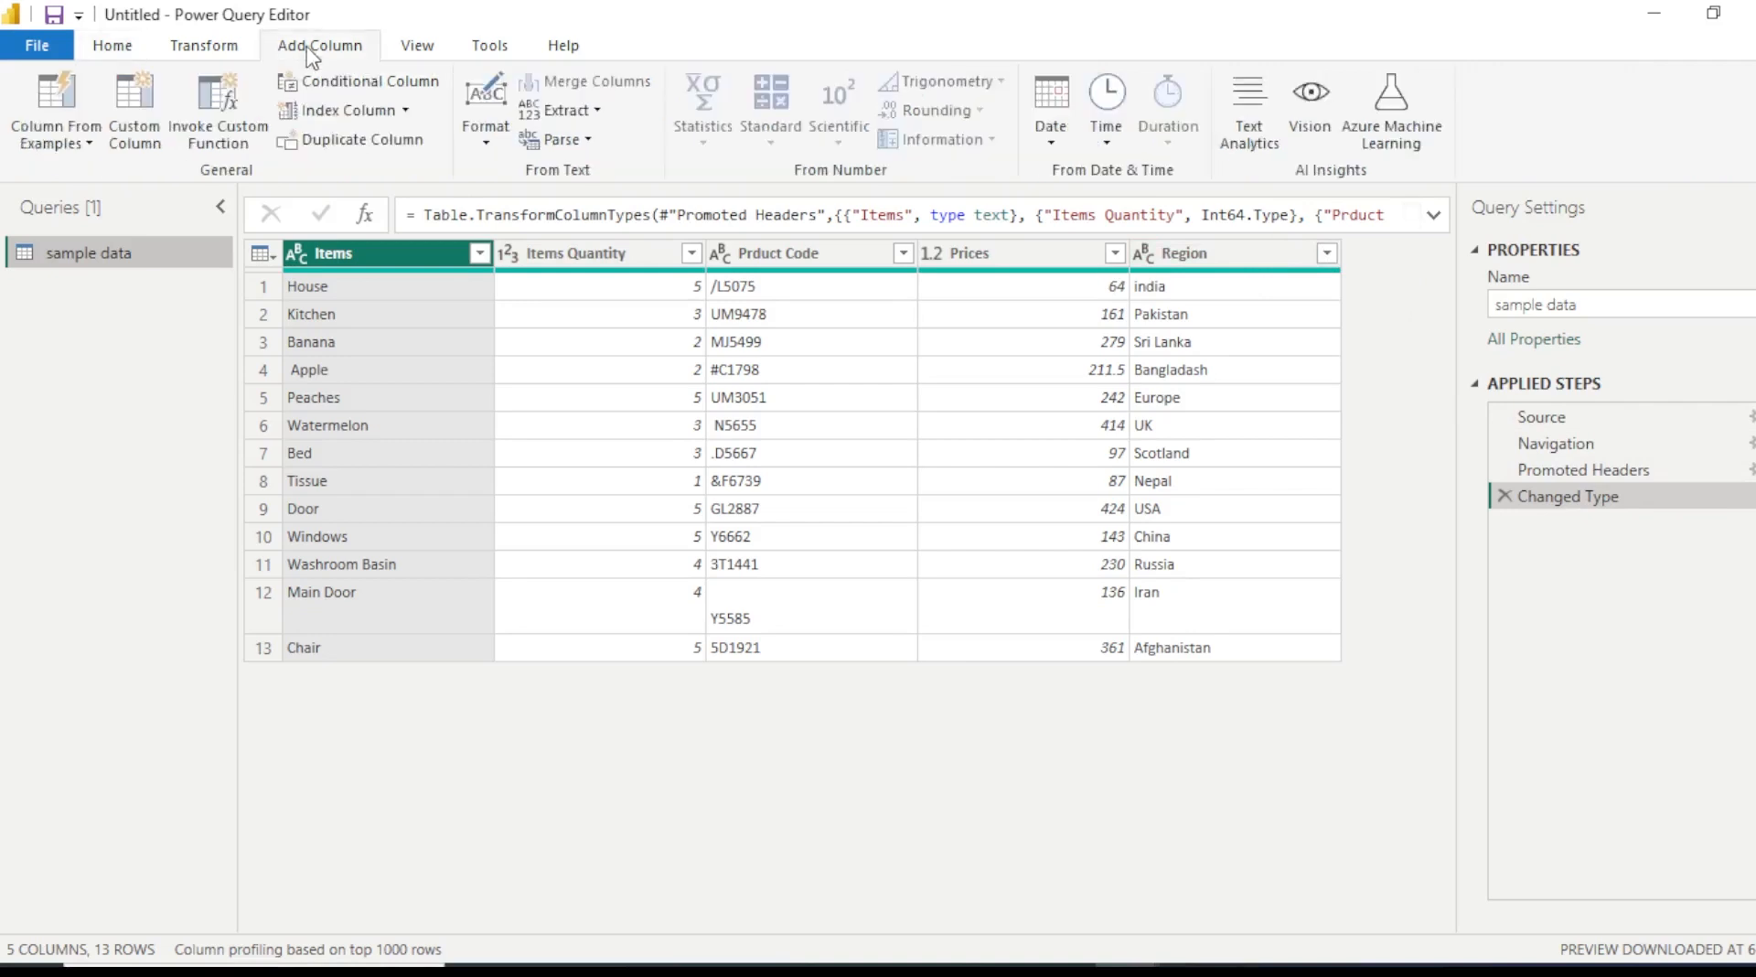
pyautogui.click(126, 117)
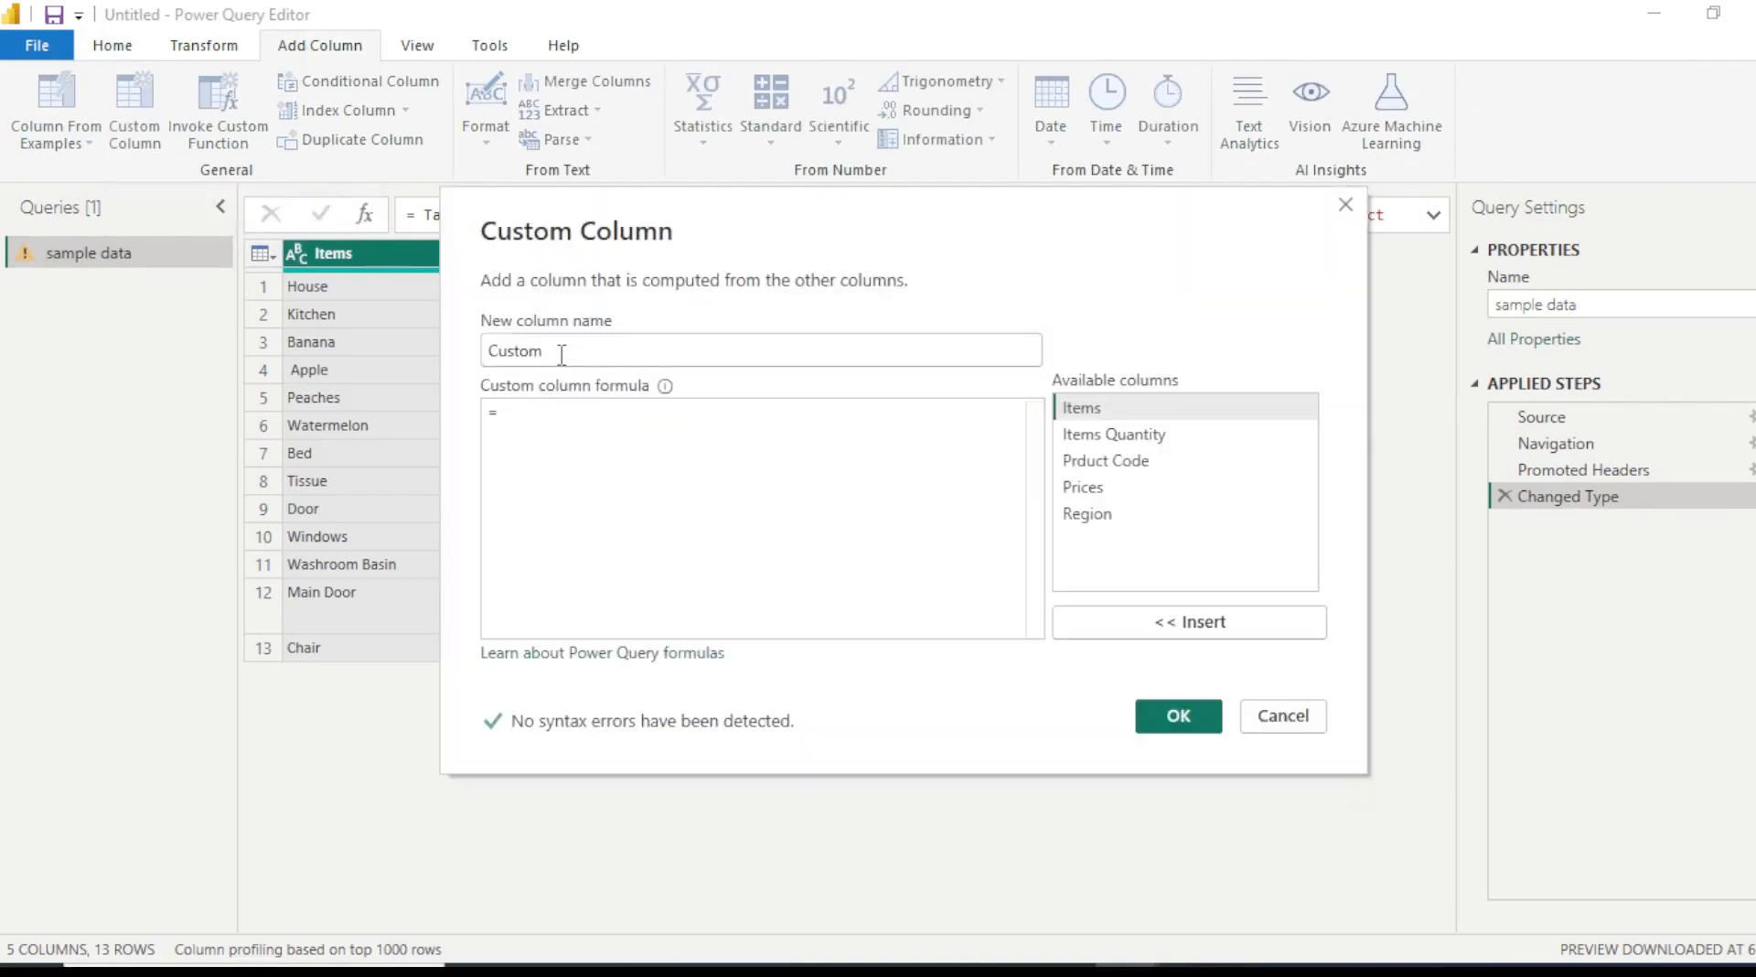
pyautogui.doubleClick(562, 351)
pyautogui.write('Tes')
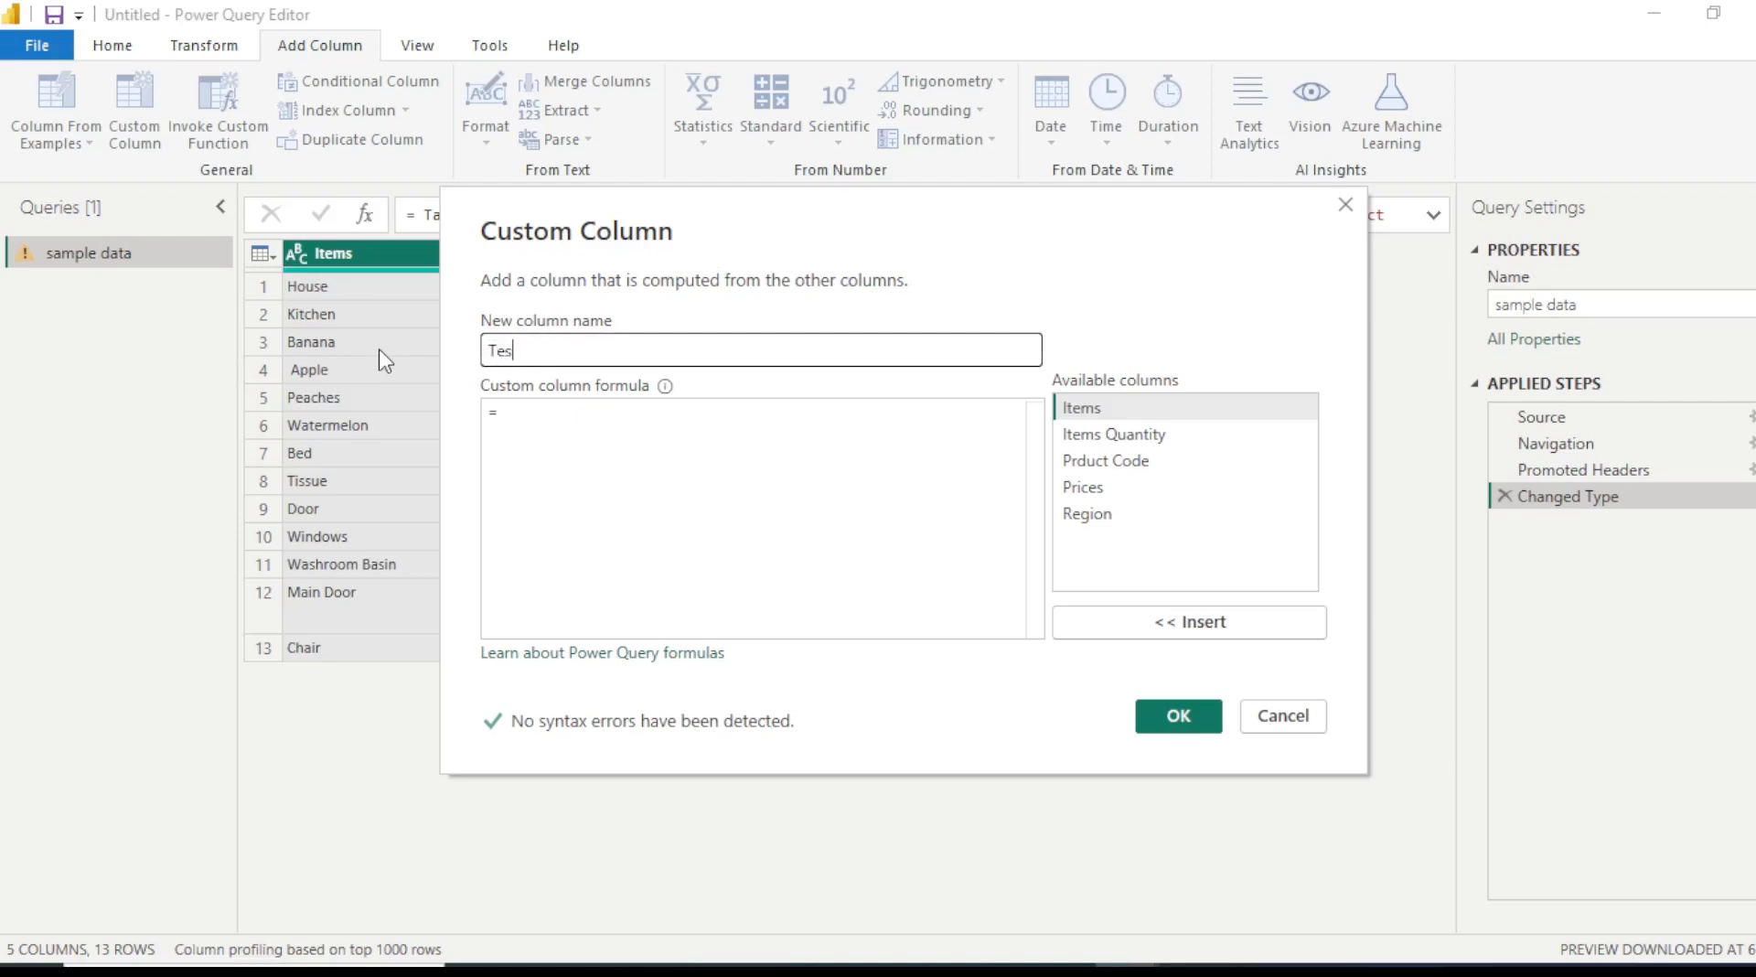
pyautogui.write('t 1')
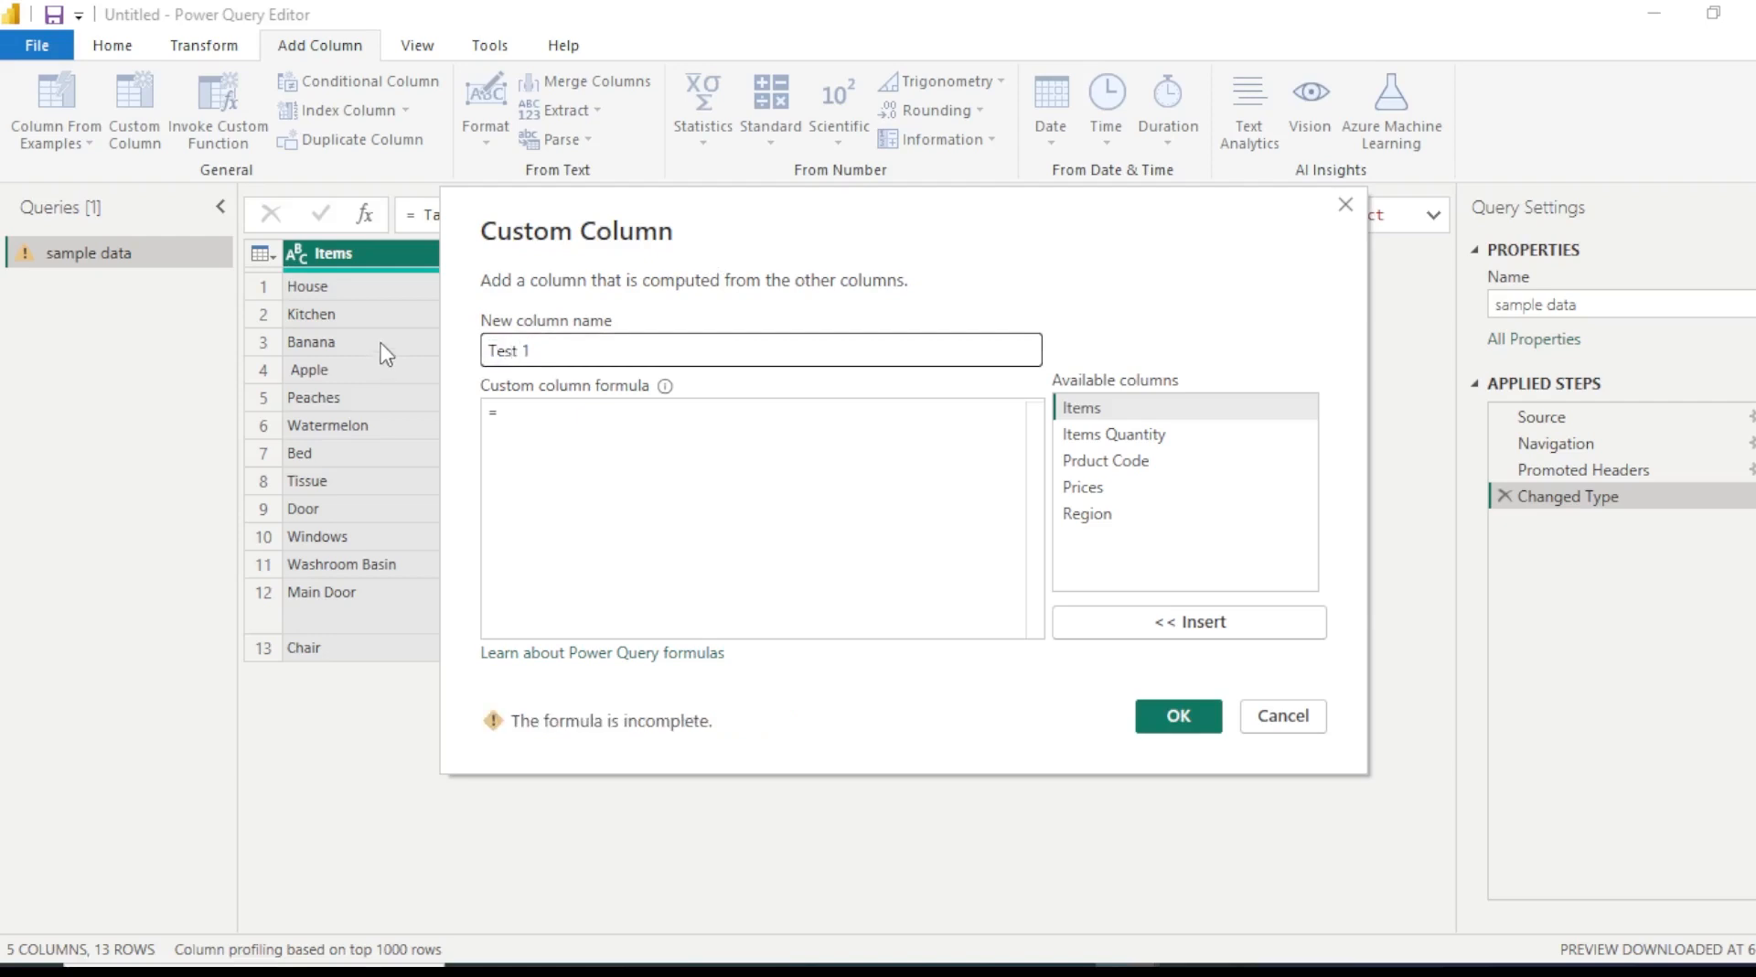
pyautogui.click(1180, 718)
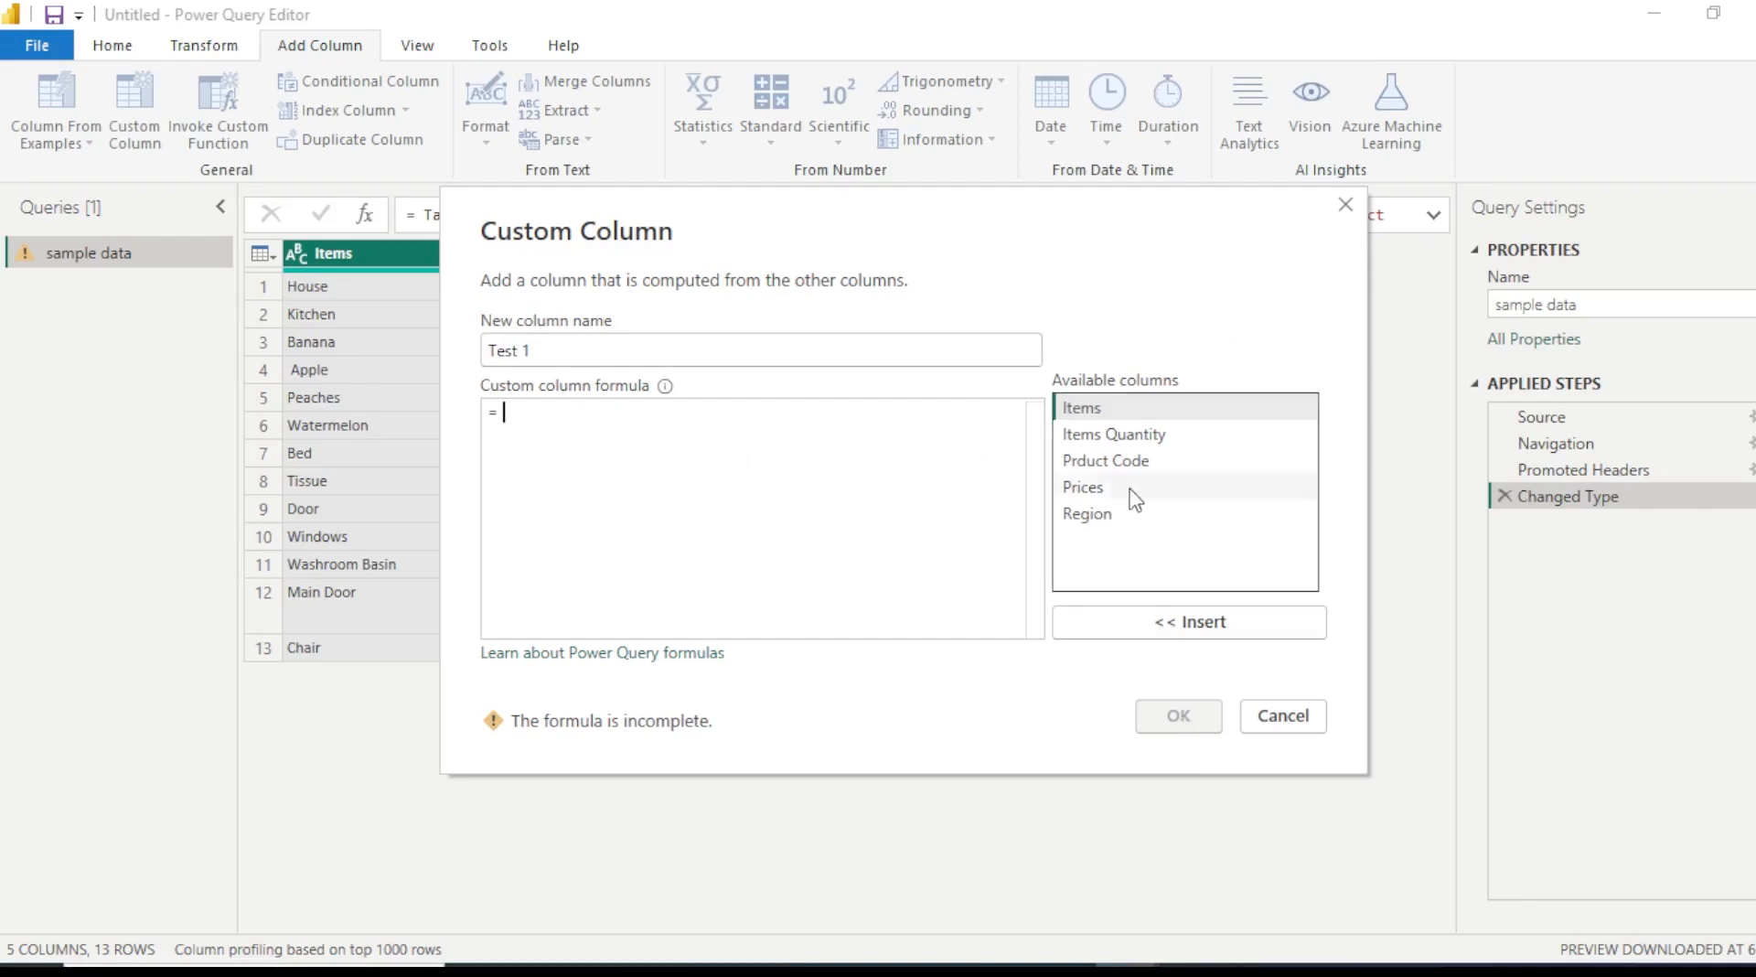
pyautogui.doubleClick(1094, 413)
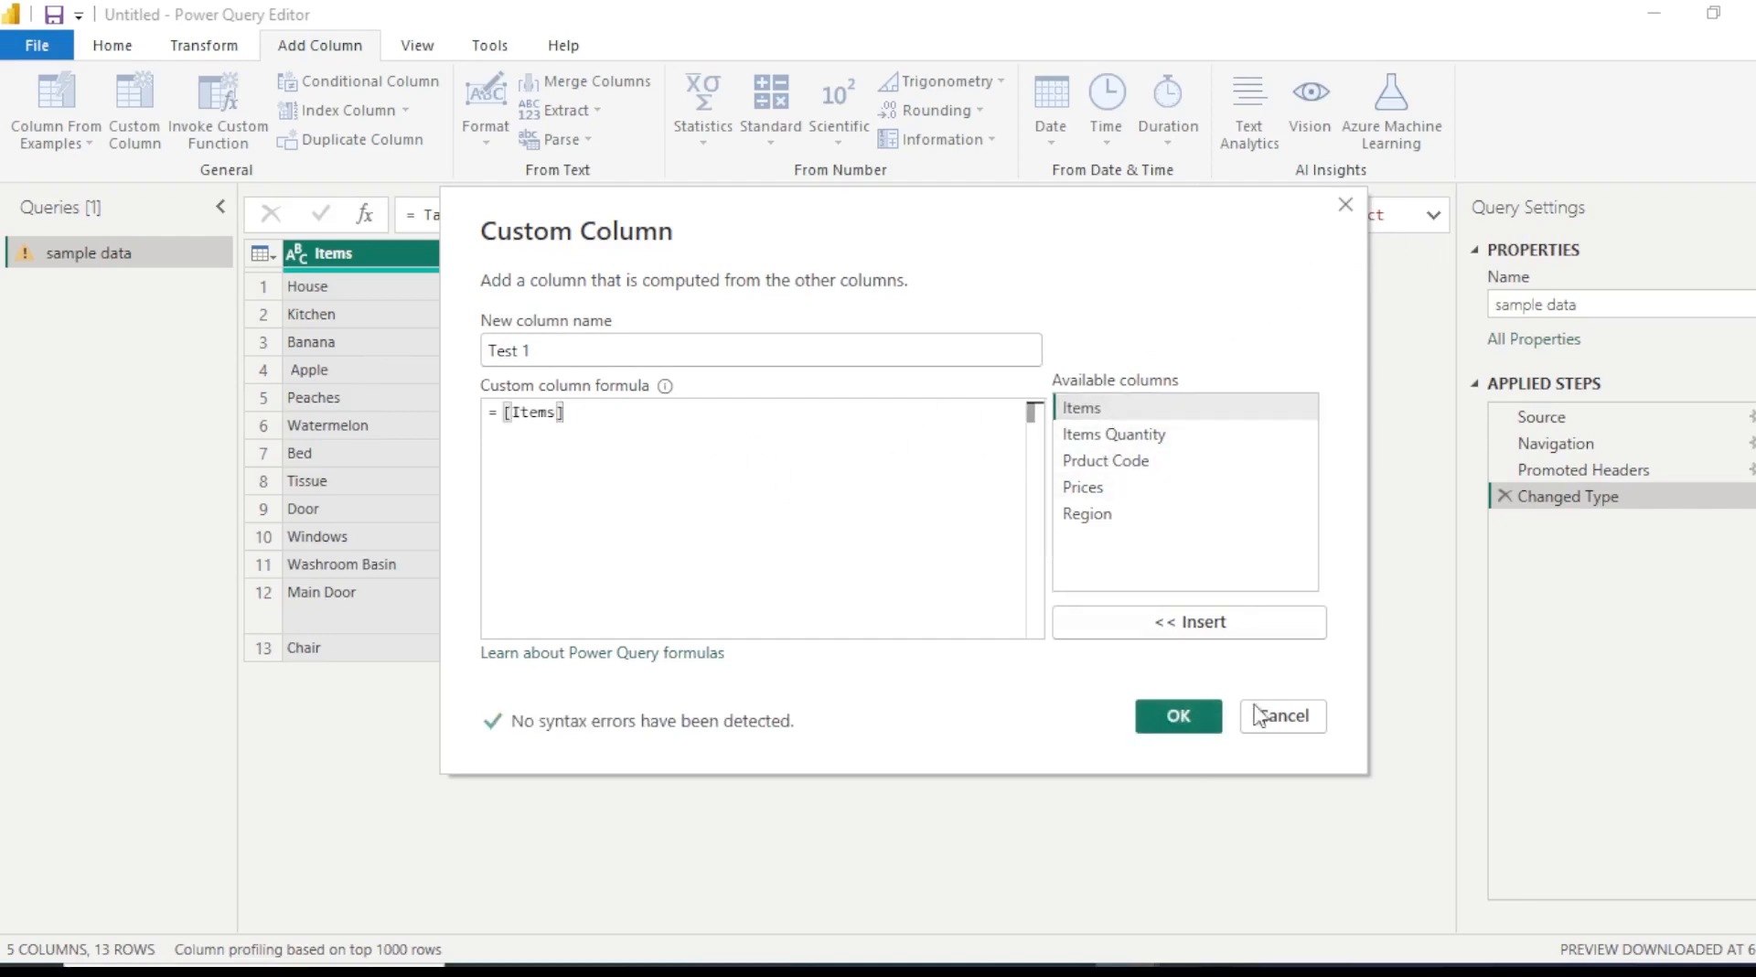
pyautogui.click(1184, 717)
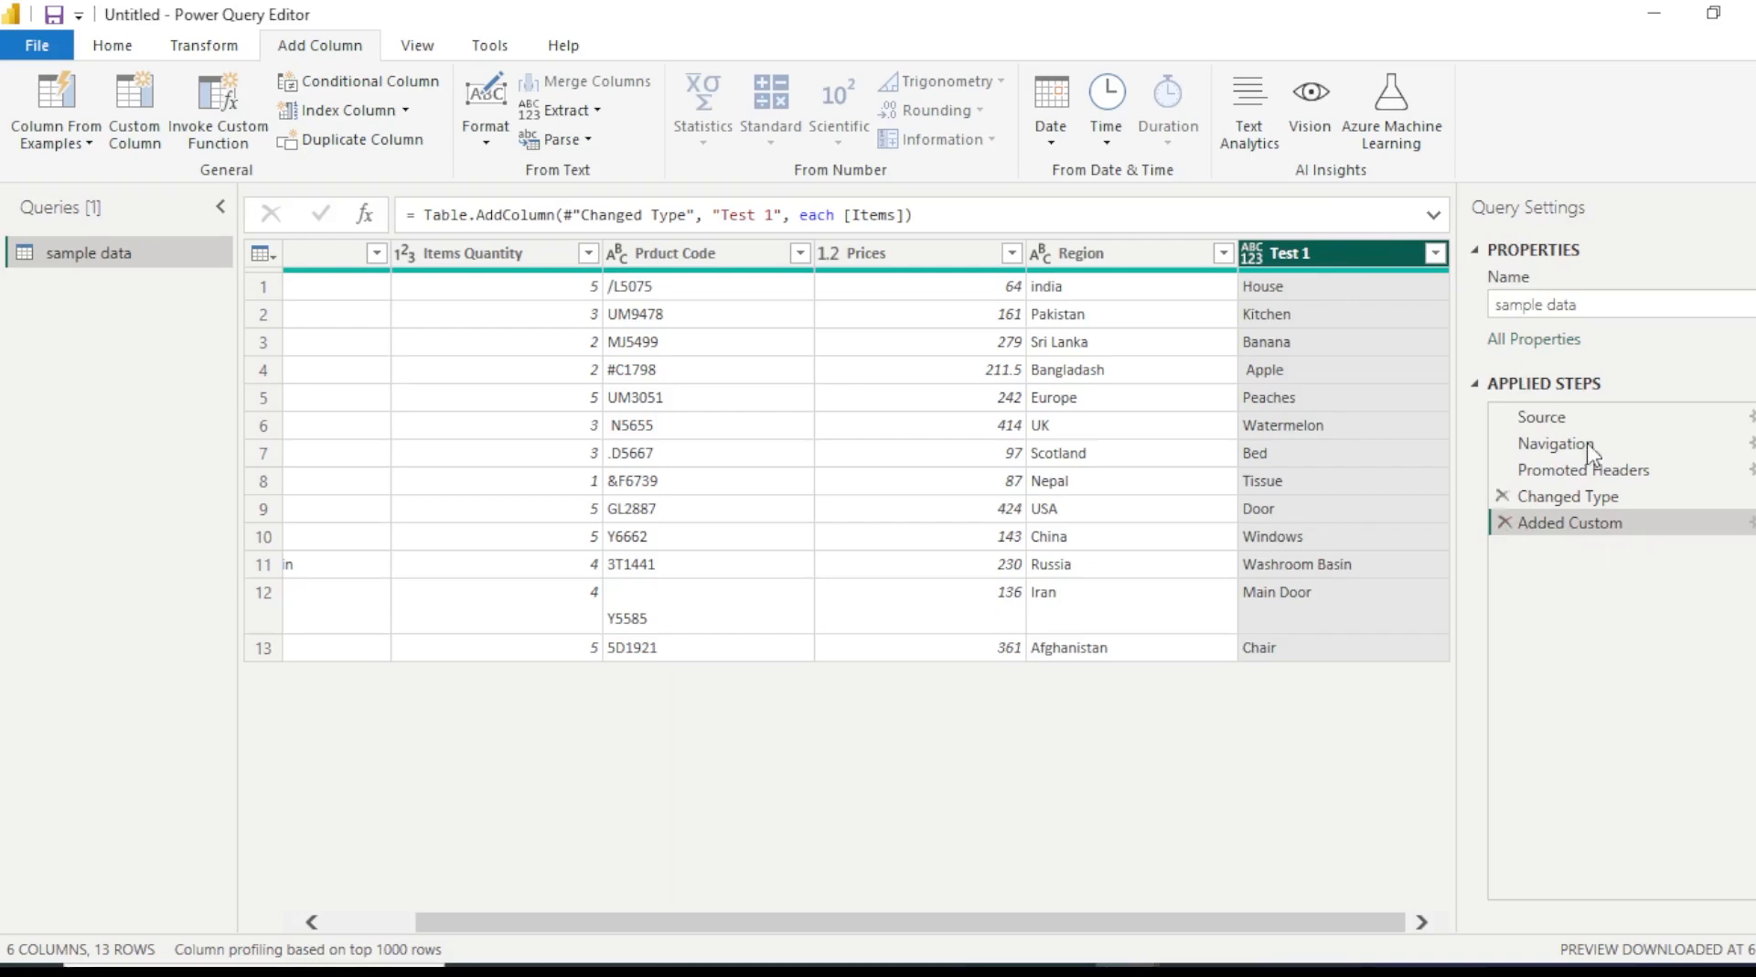
pyautogui.click(1504, 525)
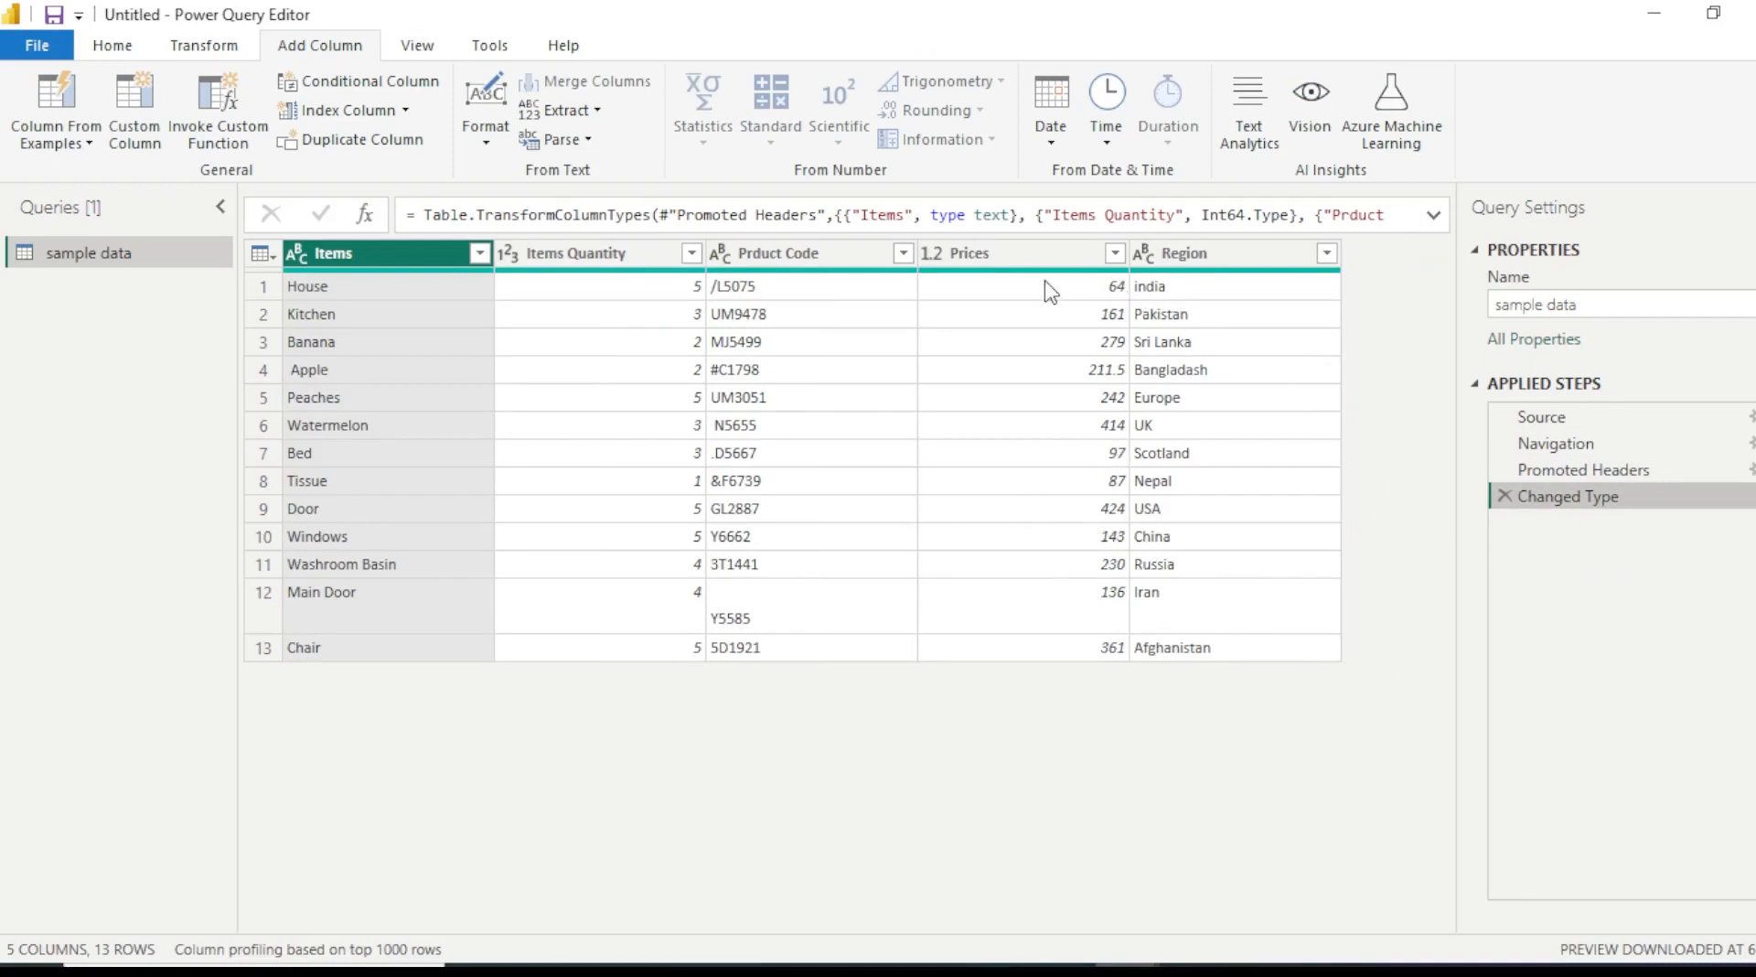
# - Start a custom column named Total Sale and insert [Items Quantity] as the first term of its formula
pyautogui.click(620, 260)
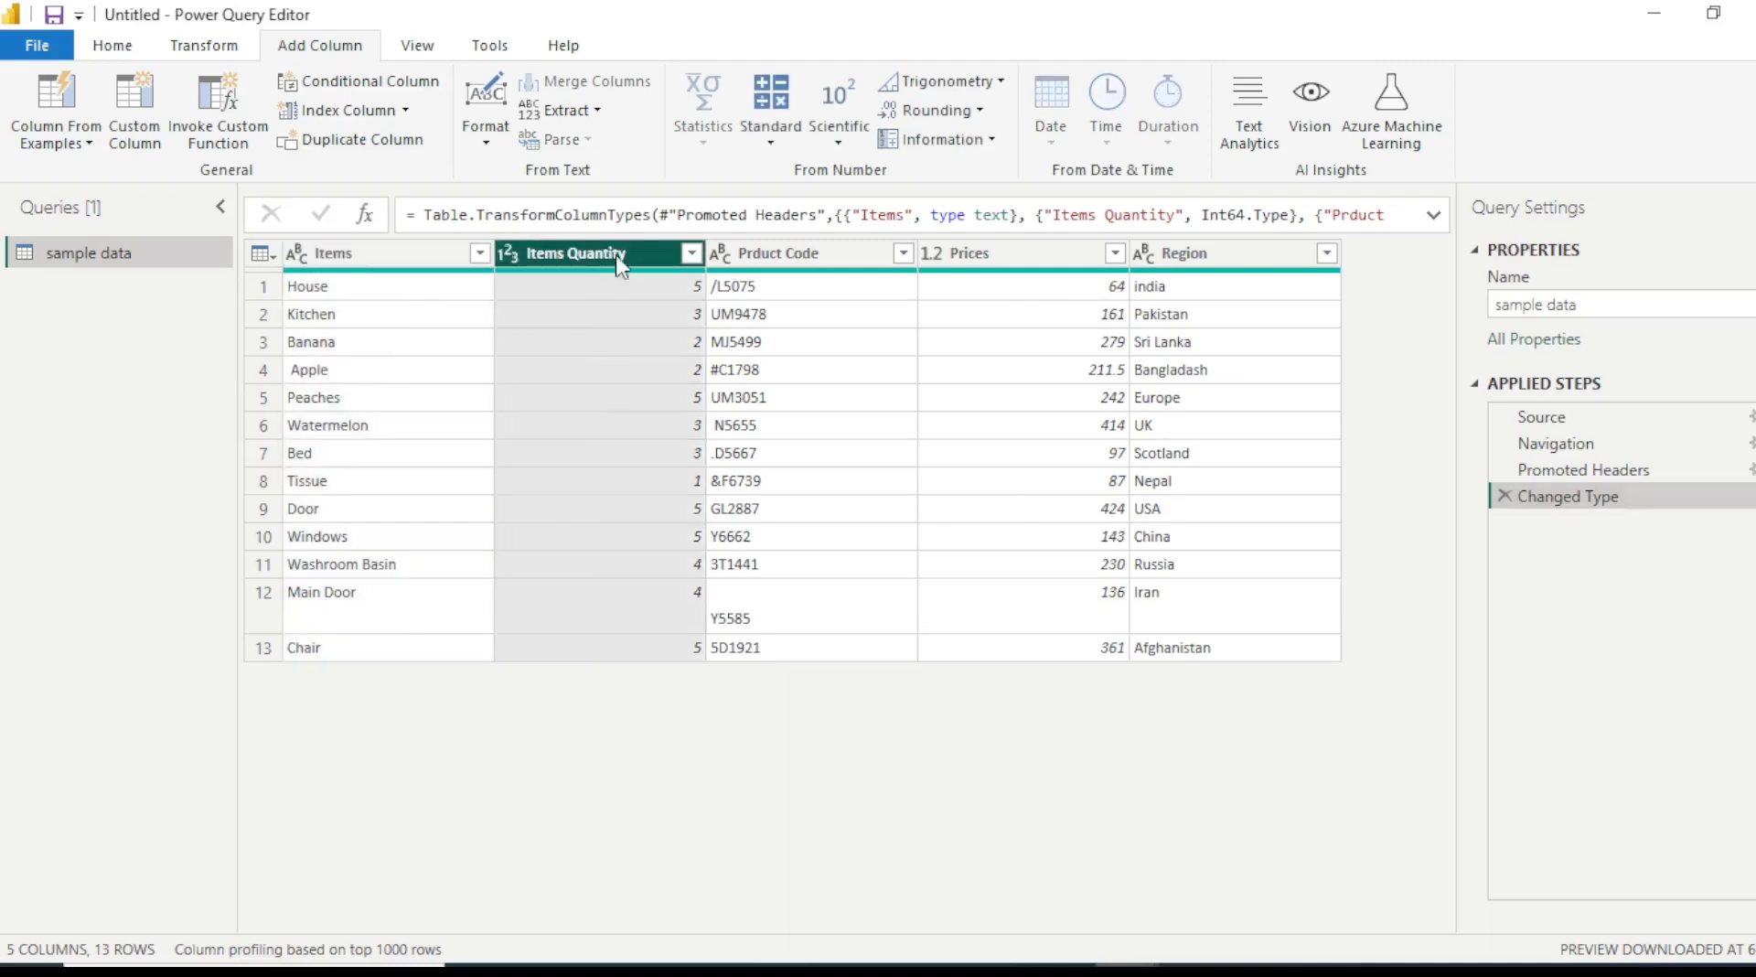
pyautogui.click(1010, 263)
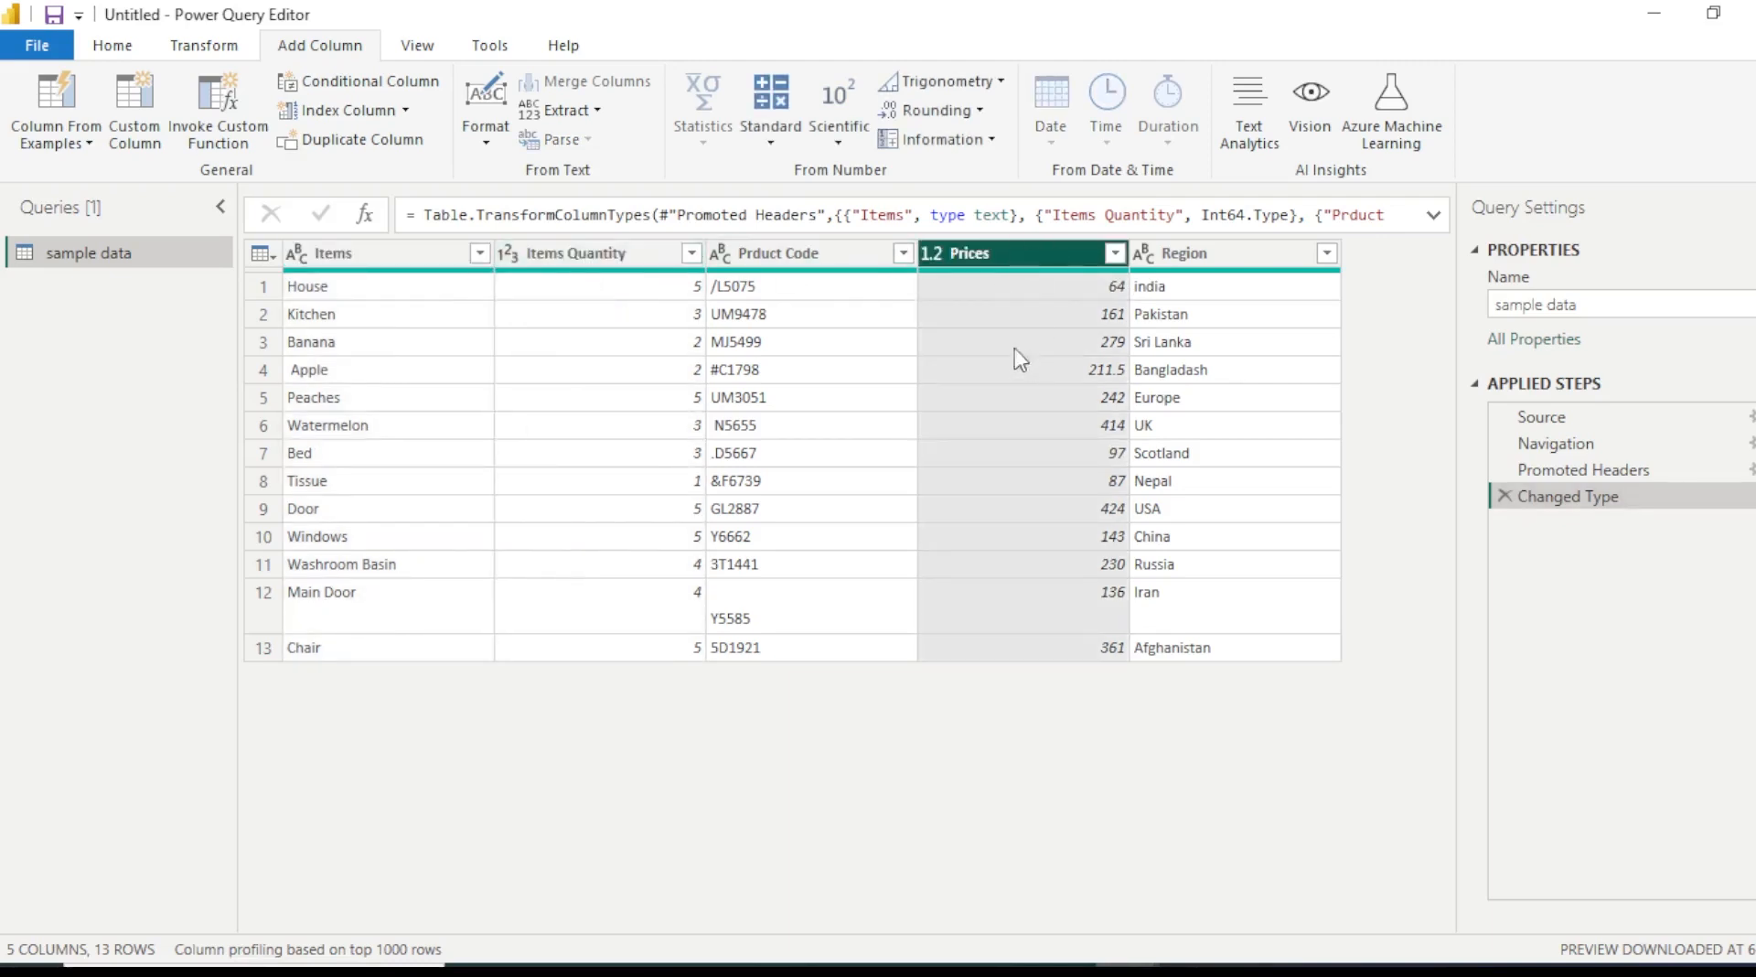
pyautogui.click(136, 125)
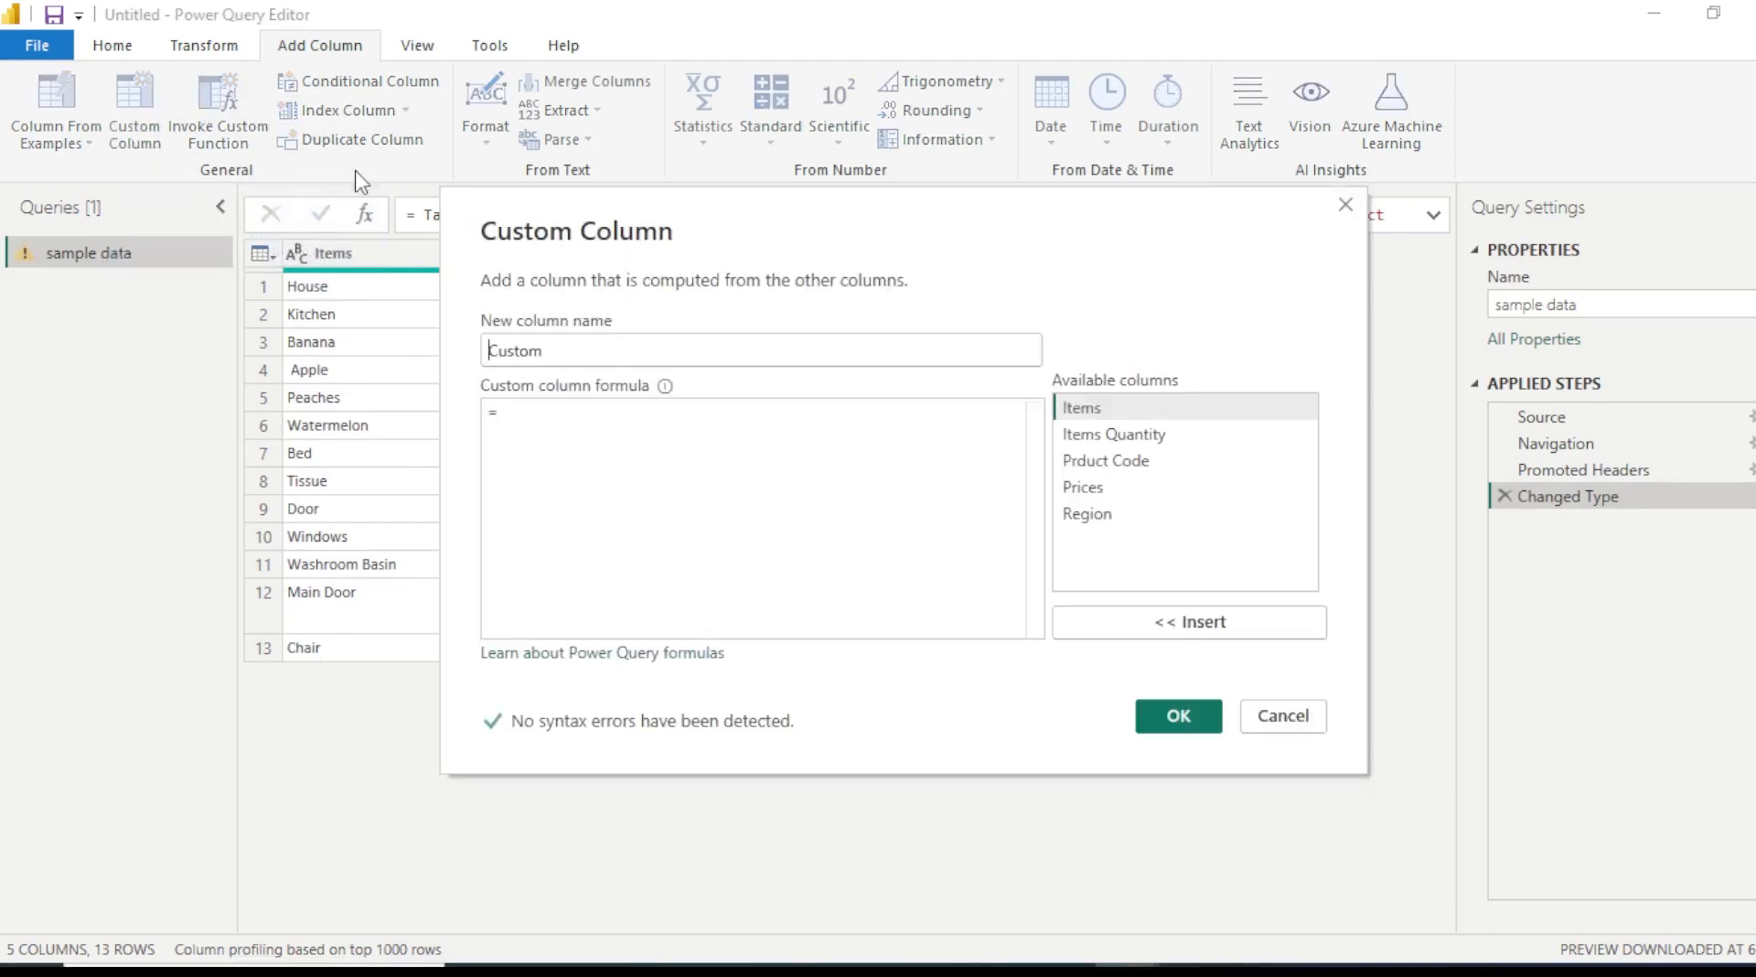
pyautogui.doubleClick(504, 348)
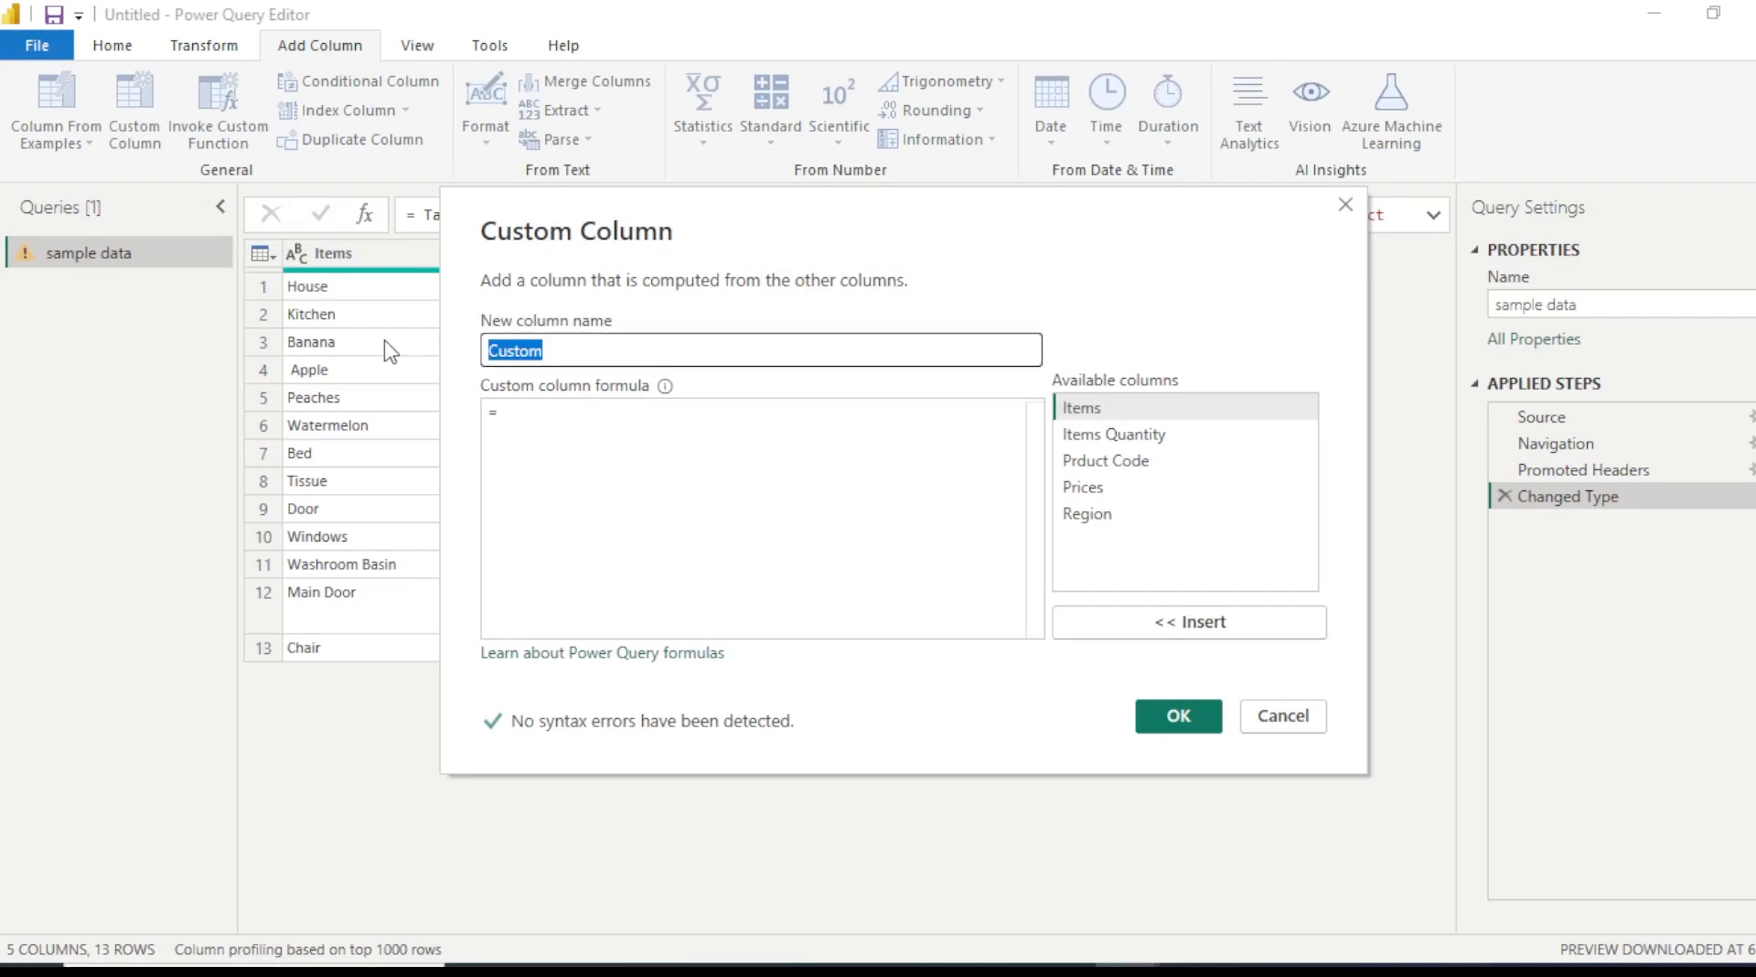
pyautogui.write('Total Sale')
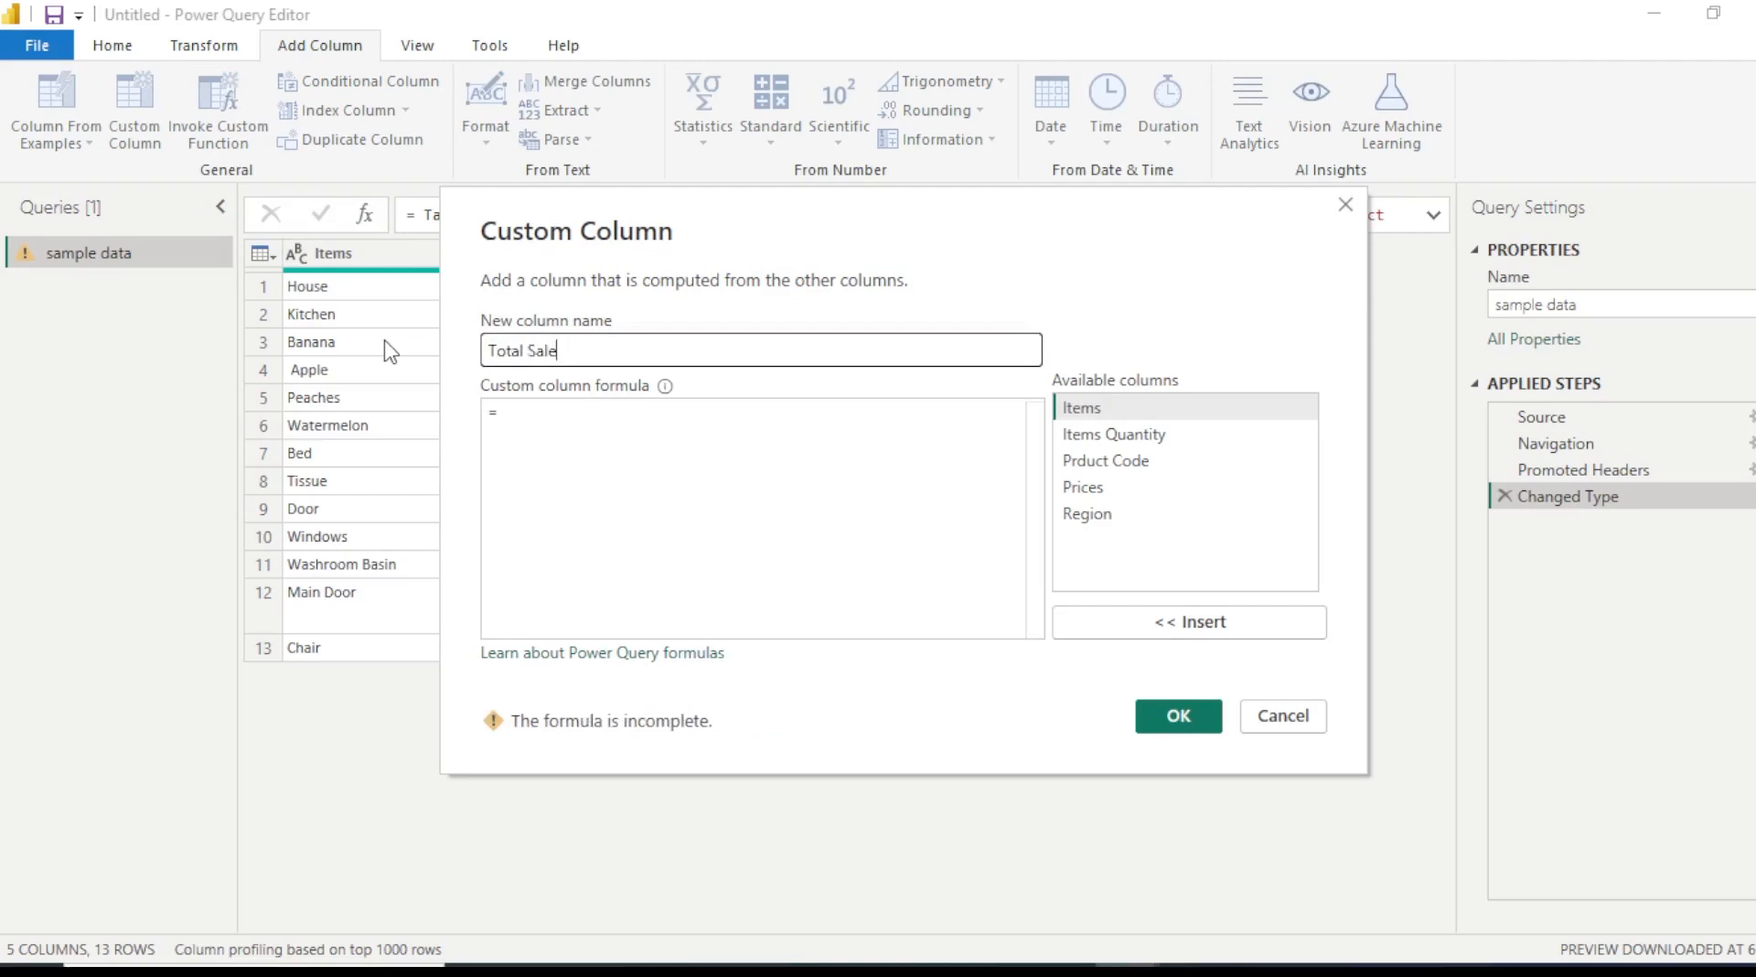
pyautogui.click(563, 416)
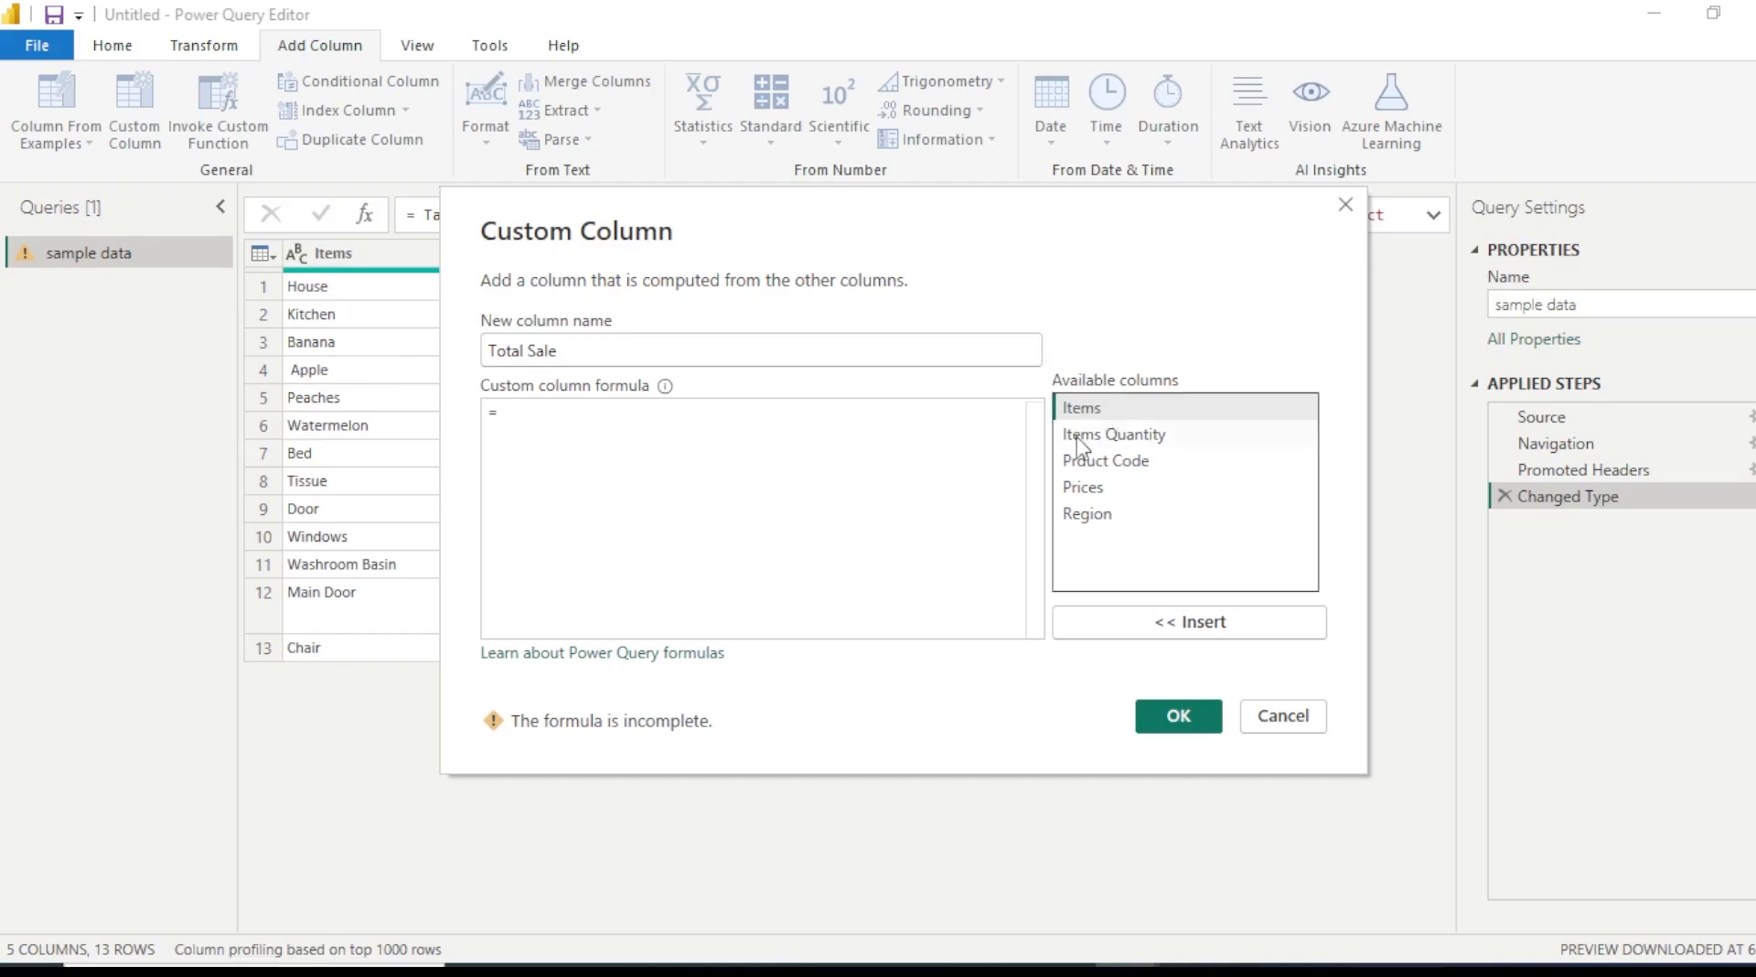
pyautogui.click(1110, 439)
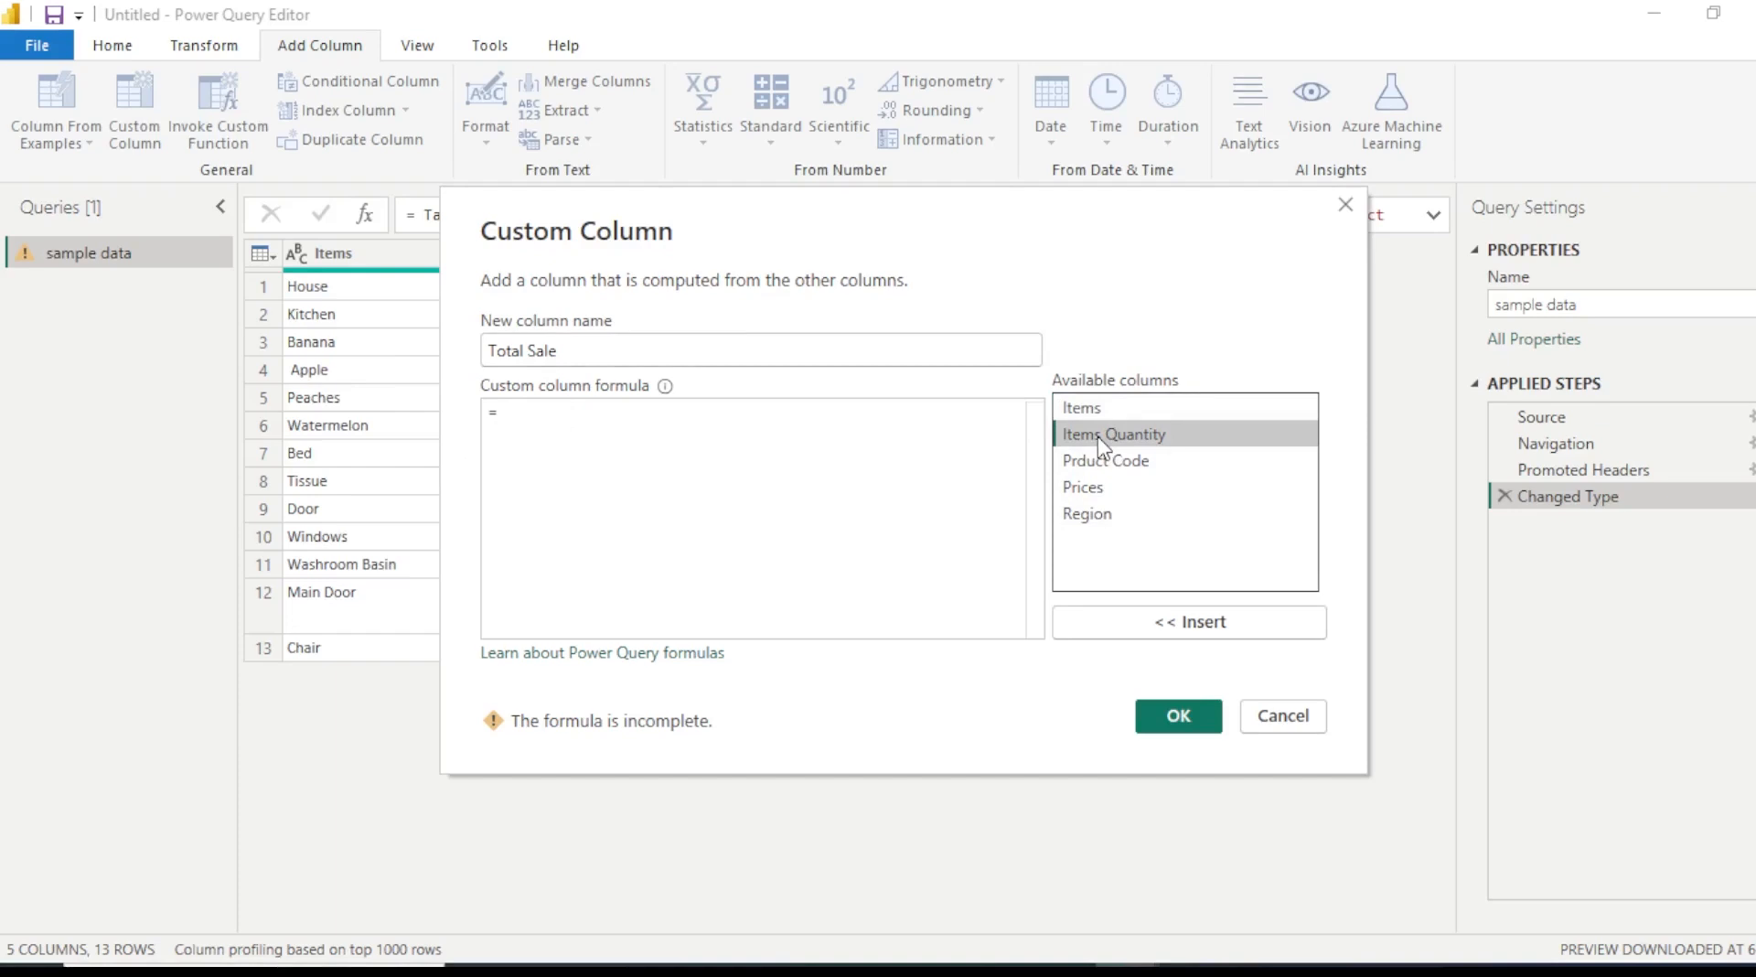
pyautogui.doubleClick(1104, 441)
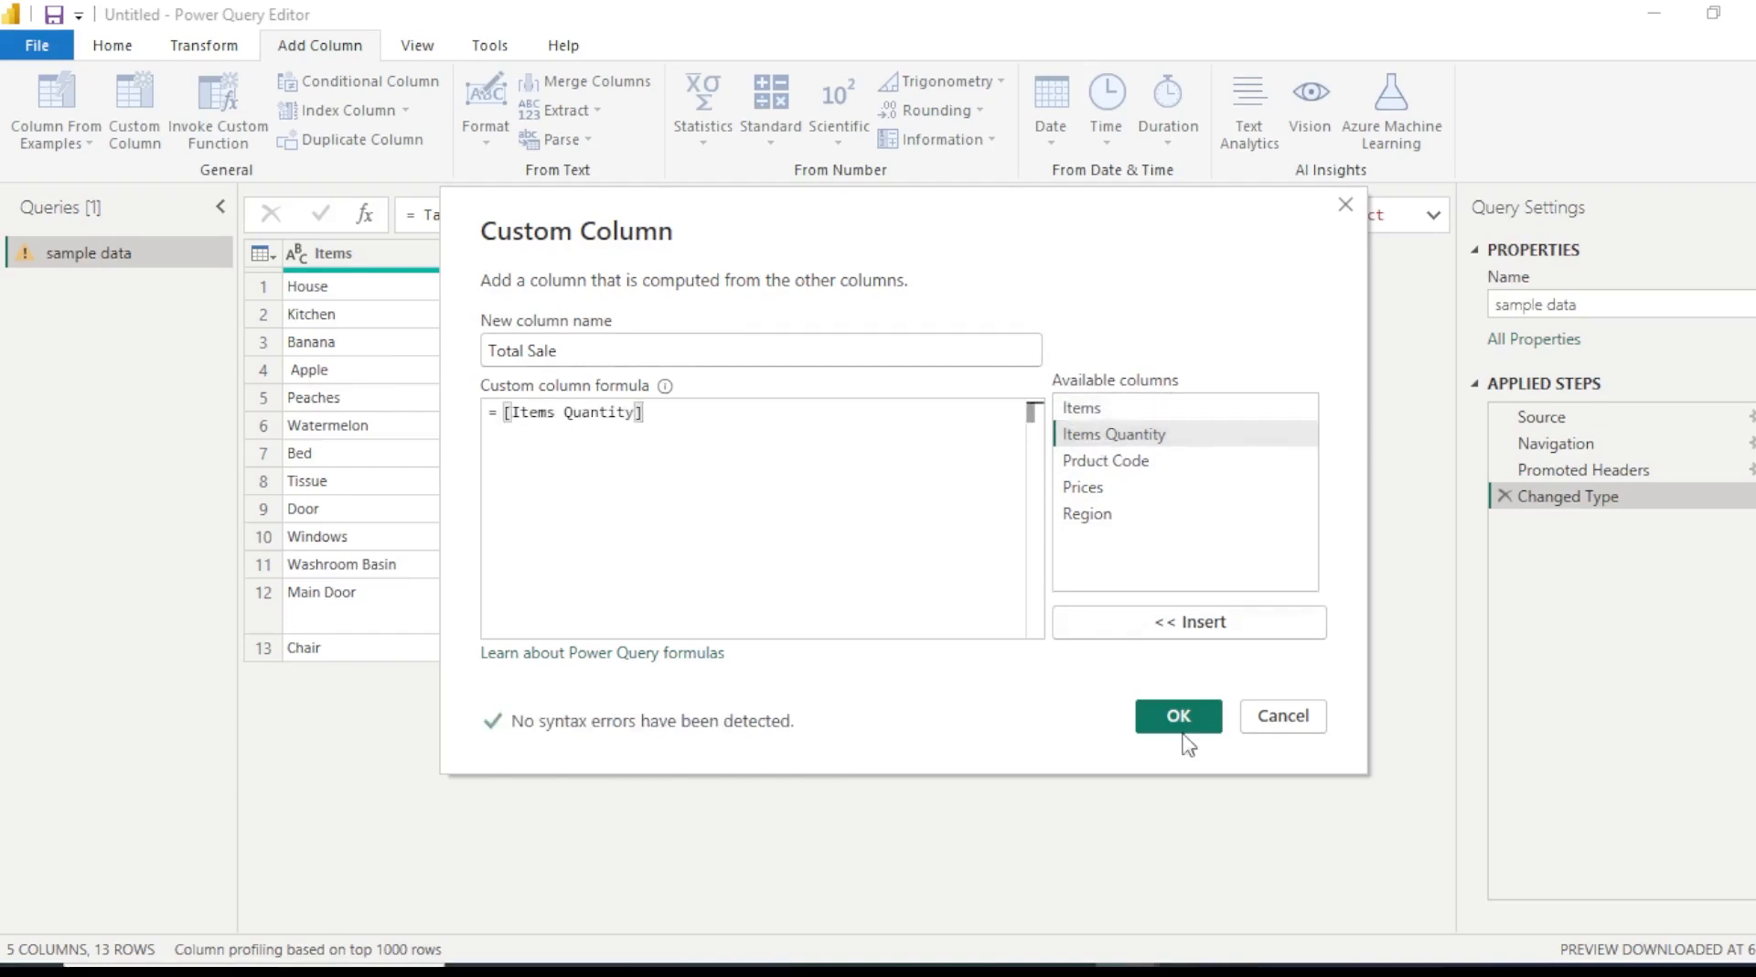
# - Look at the items table of Sample Data.xlsx in Excel and return to Power Query Editor
pyautogui.click(1193, 971)
pyautogui.click(1227, 541)
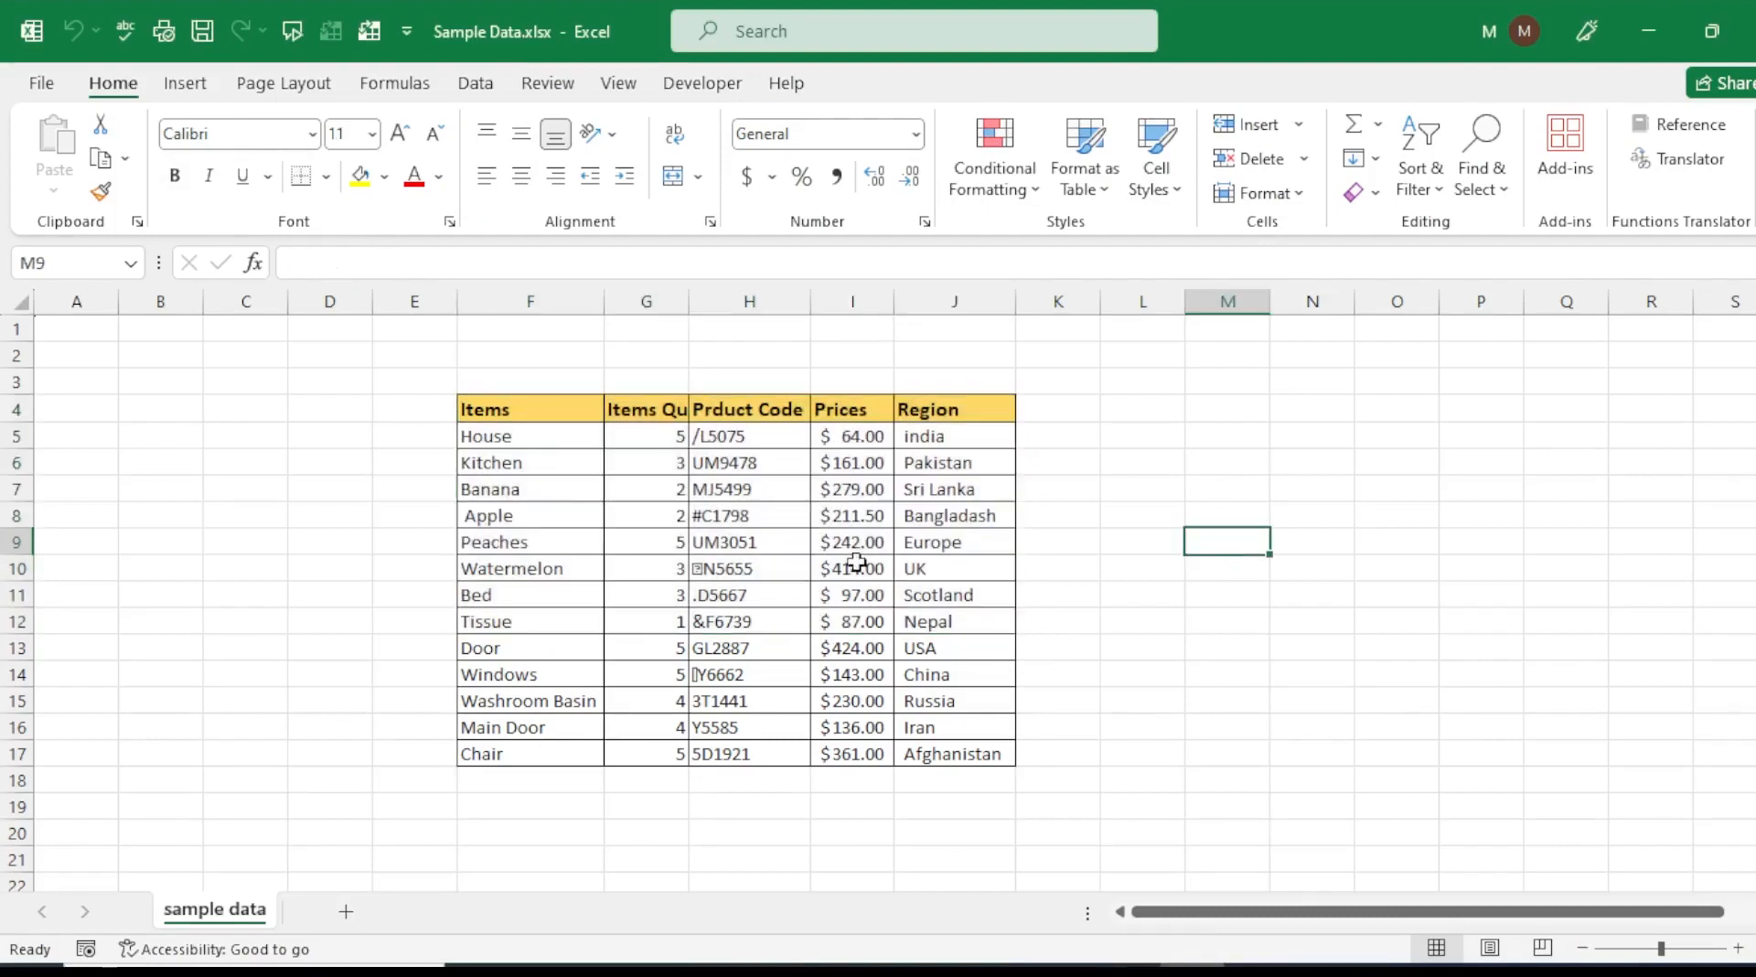
pyautogui.moveTo(1193, 972)
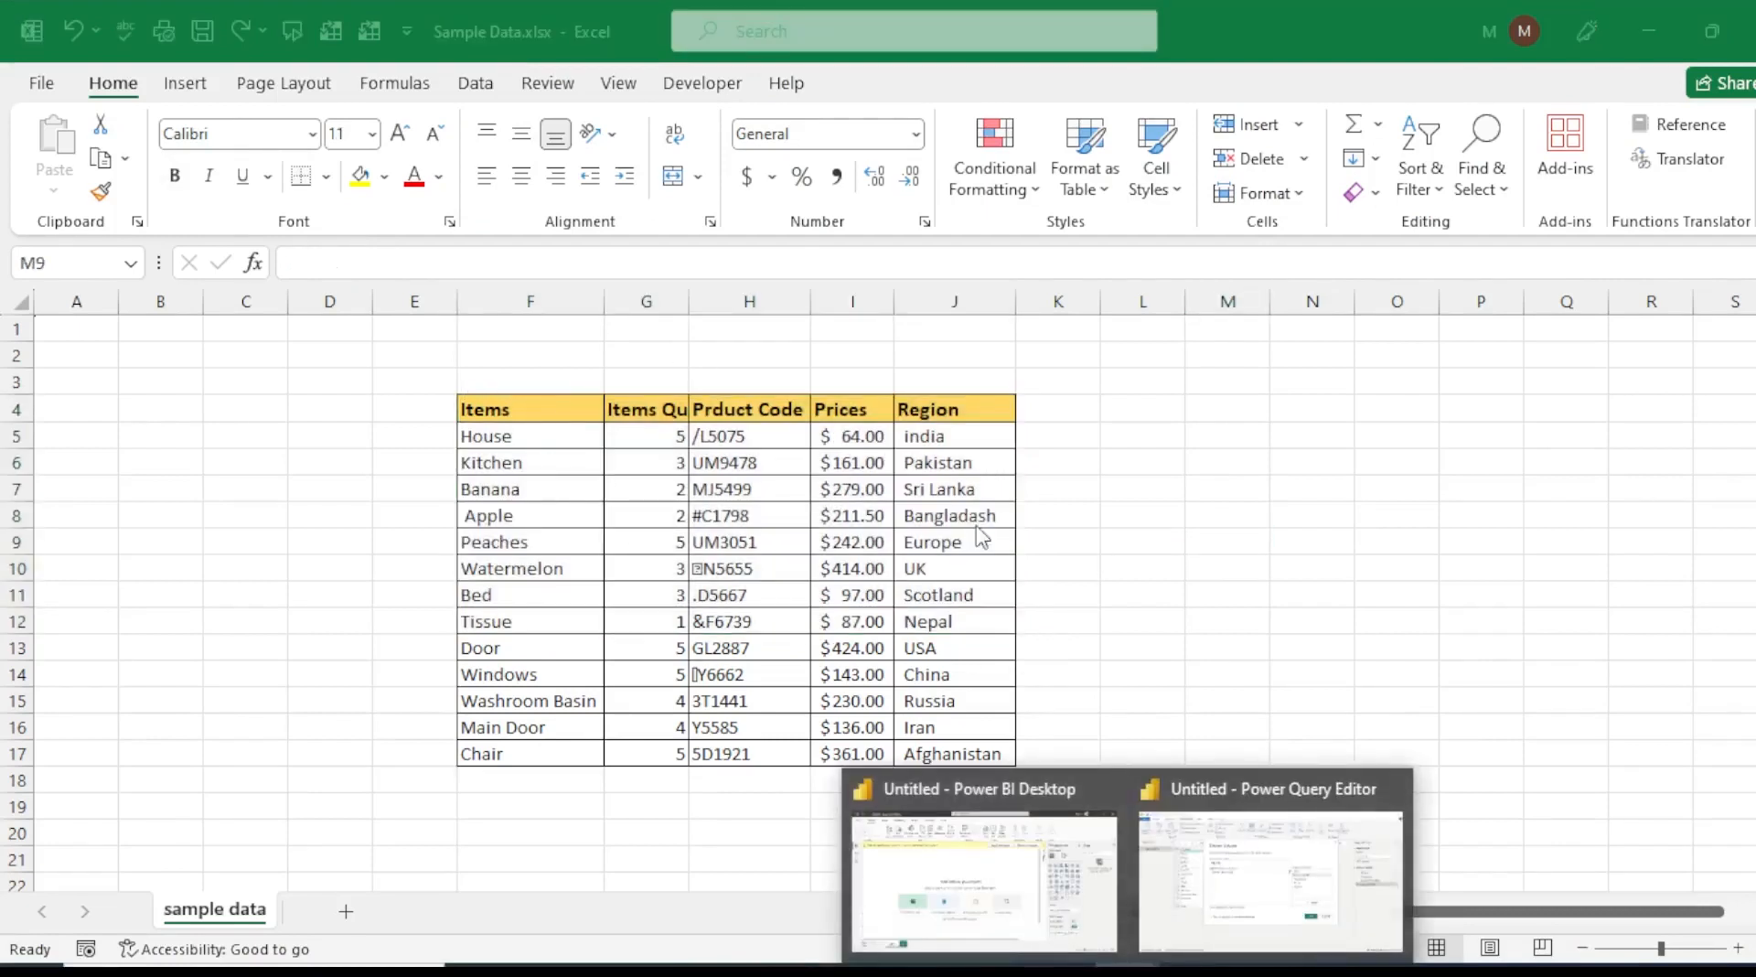
pyautogui.click(1214, 880)
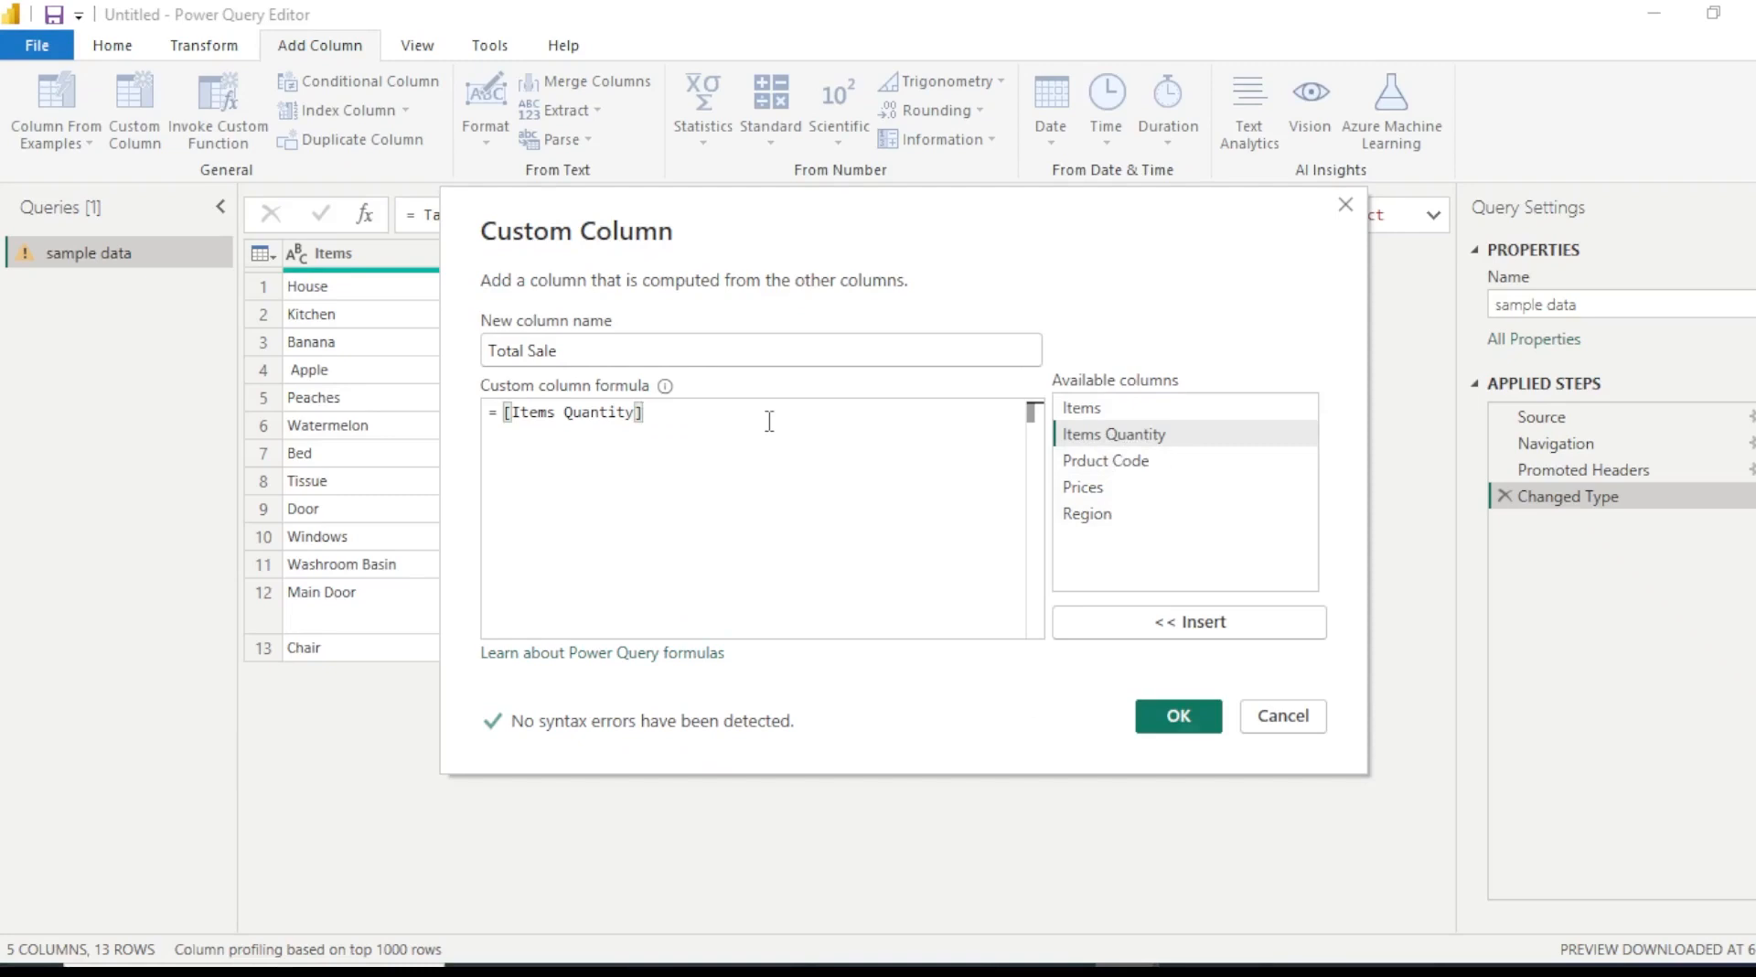
# - Complete the Total Sale formula as [Items Quantity]*[Prices] and add the custom column to the query
pyautogui.write('*')
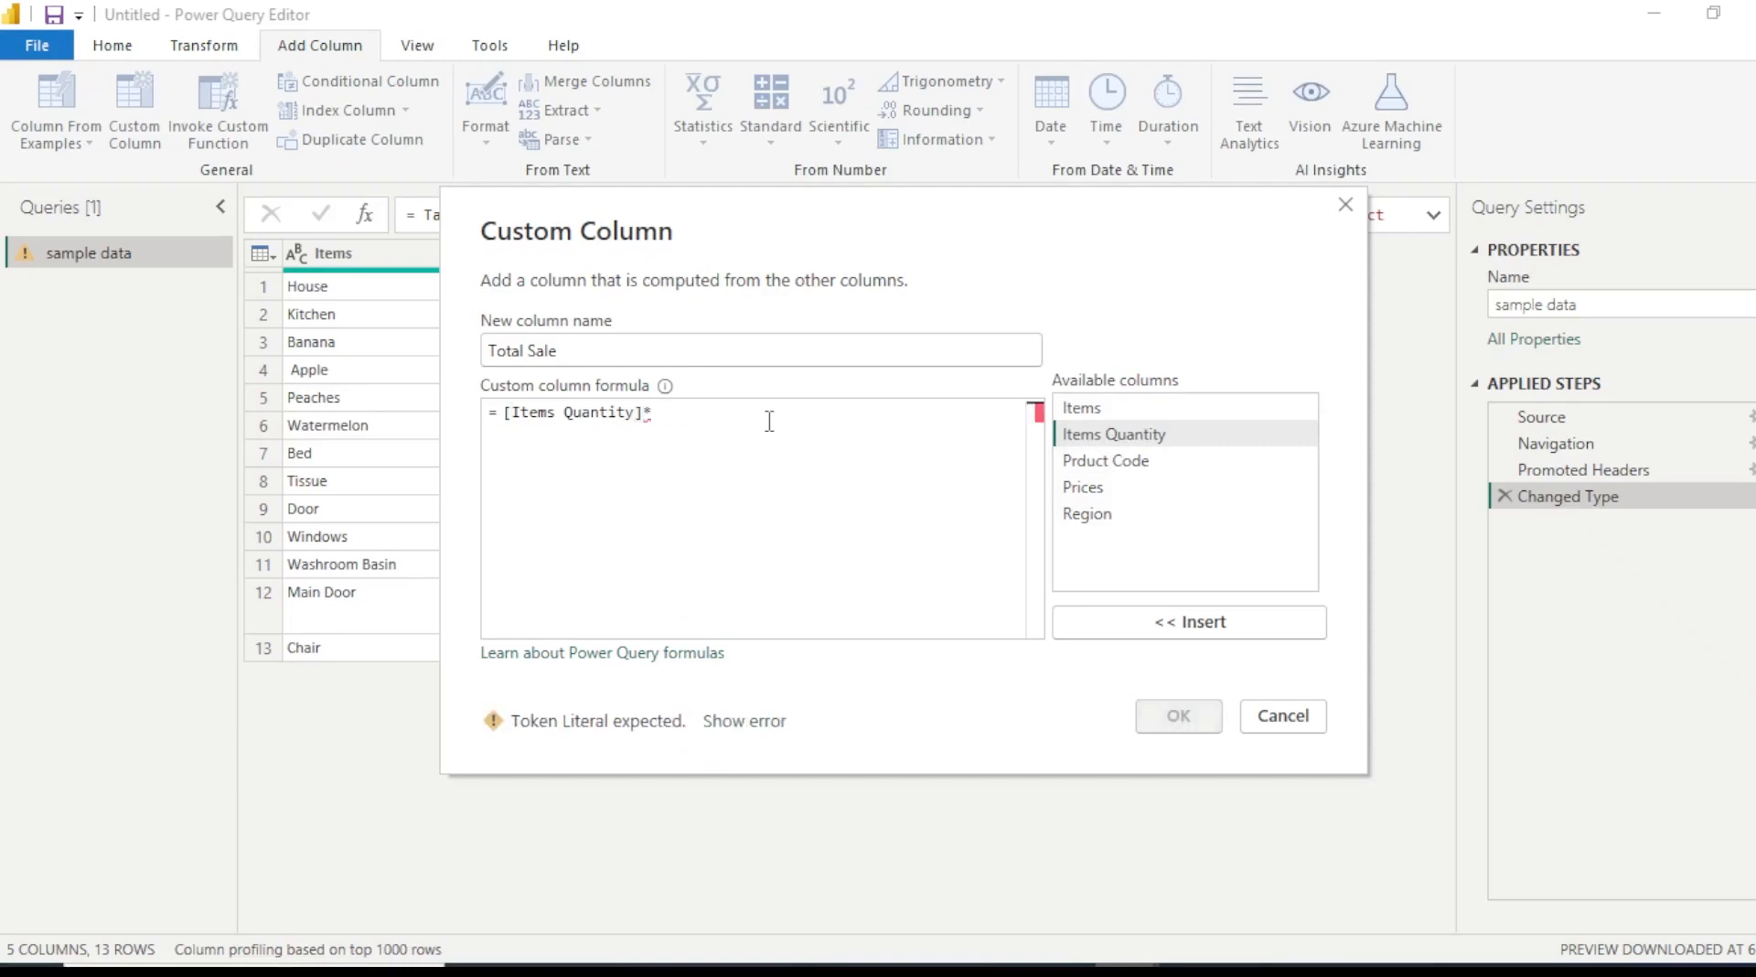
pyautogui.click(1083, 492)
pyautogui.doubleClick(1083, 492)
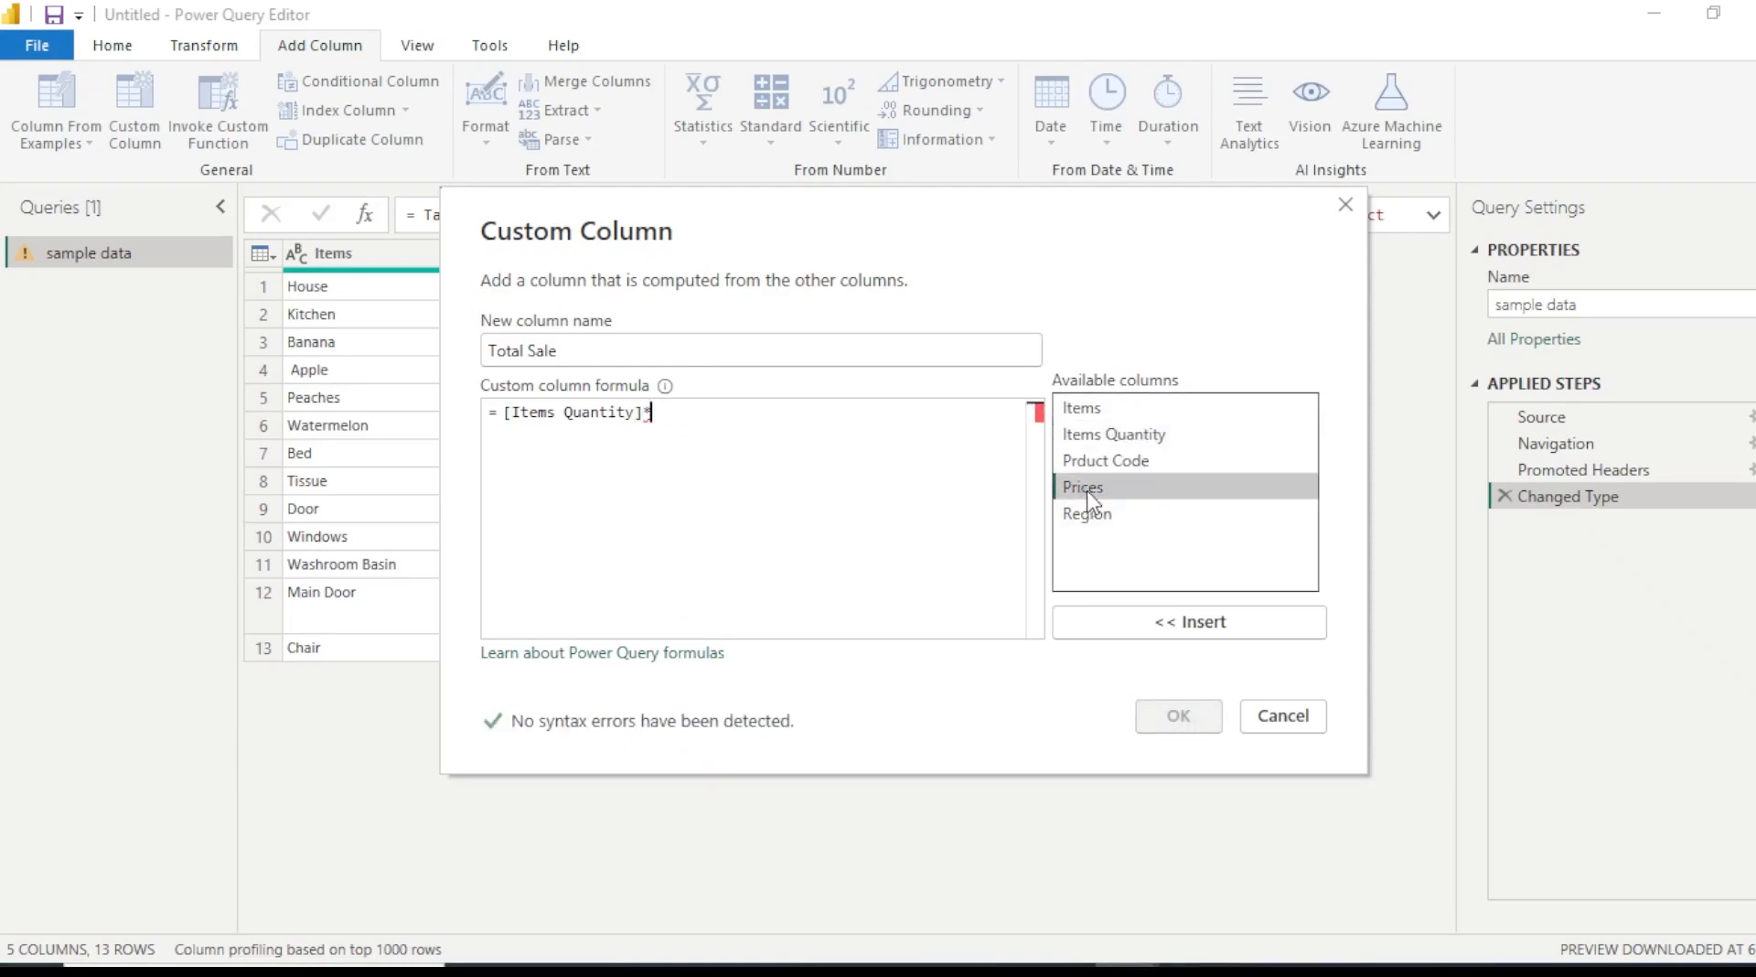
pyautogui.doubleClick(1084, 494)
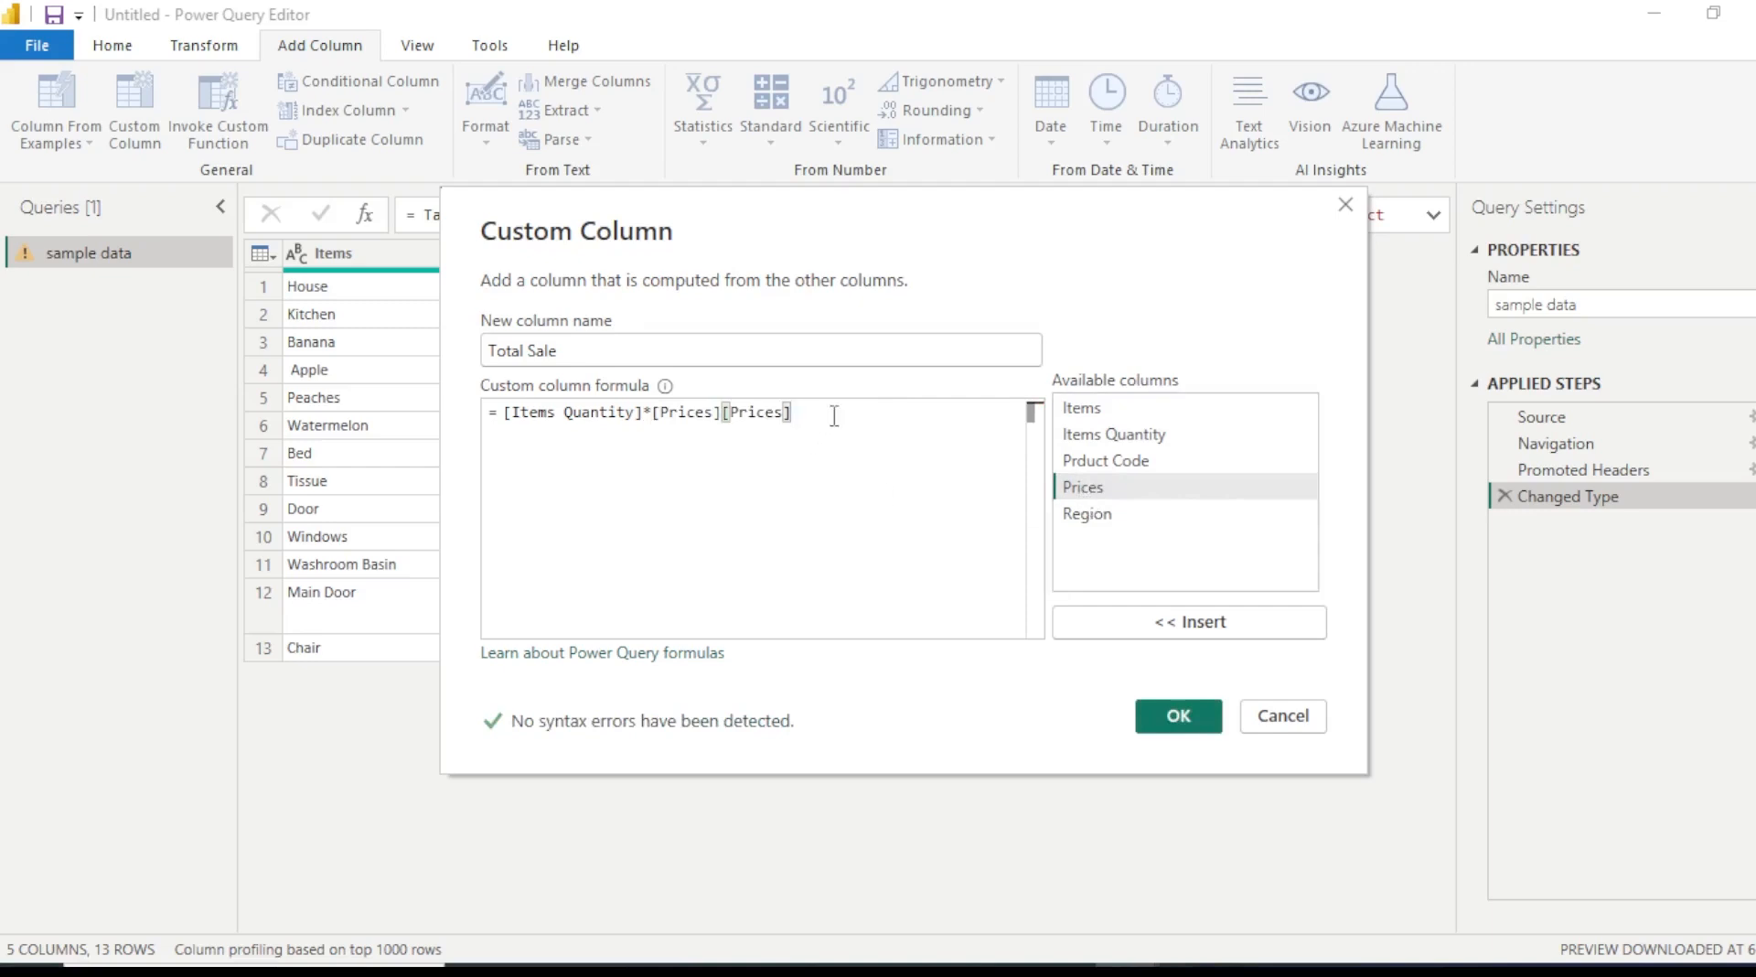
pyautogui.press('BackSpace')
pyautogui.press('BackSpace')
pyautogui.press('BackSpace')
pyautogui.press('BackSpace')
pyautogui.press('BackSpace')
pyautogui.click(1179, 714)
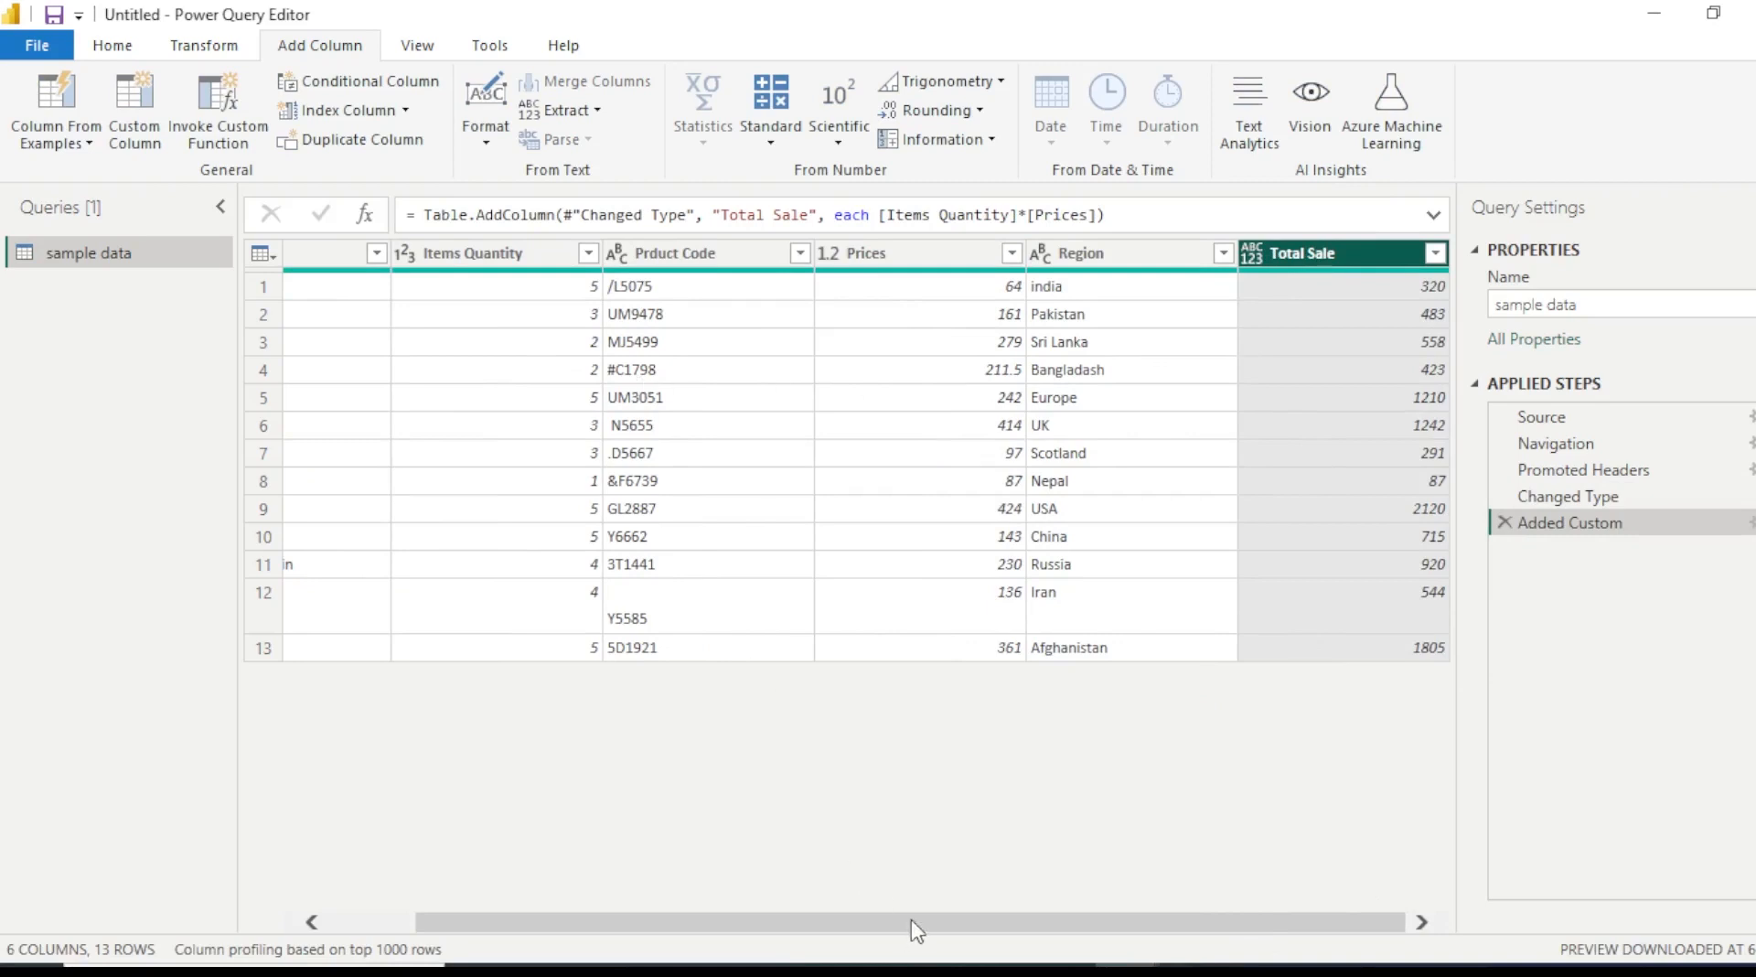
# - Review the Total Sale column against the other columns, and close Power Query Editor with the changes applied
pyautogui.moveTo(913, 928); pyautogui.dragTo(826, 929)
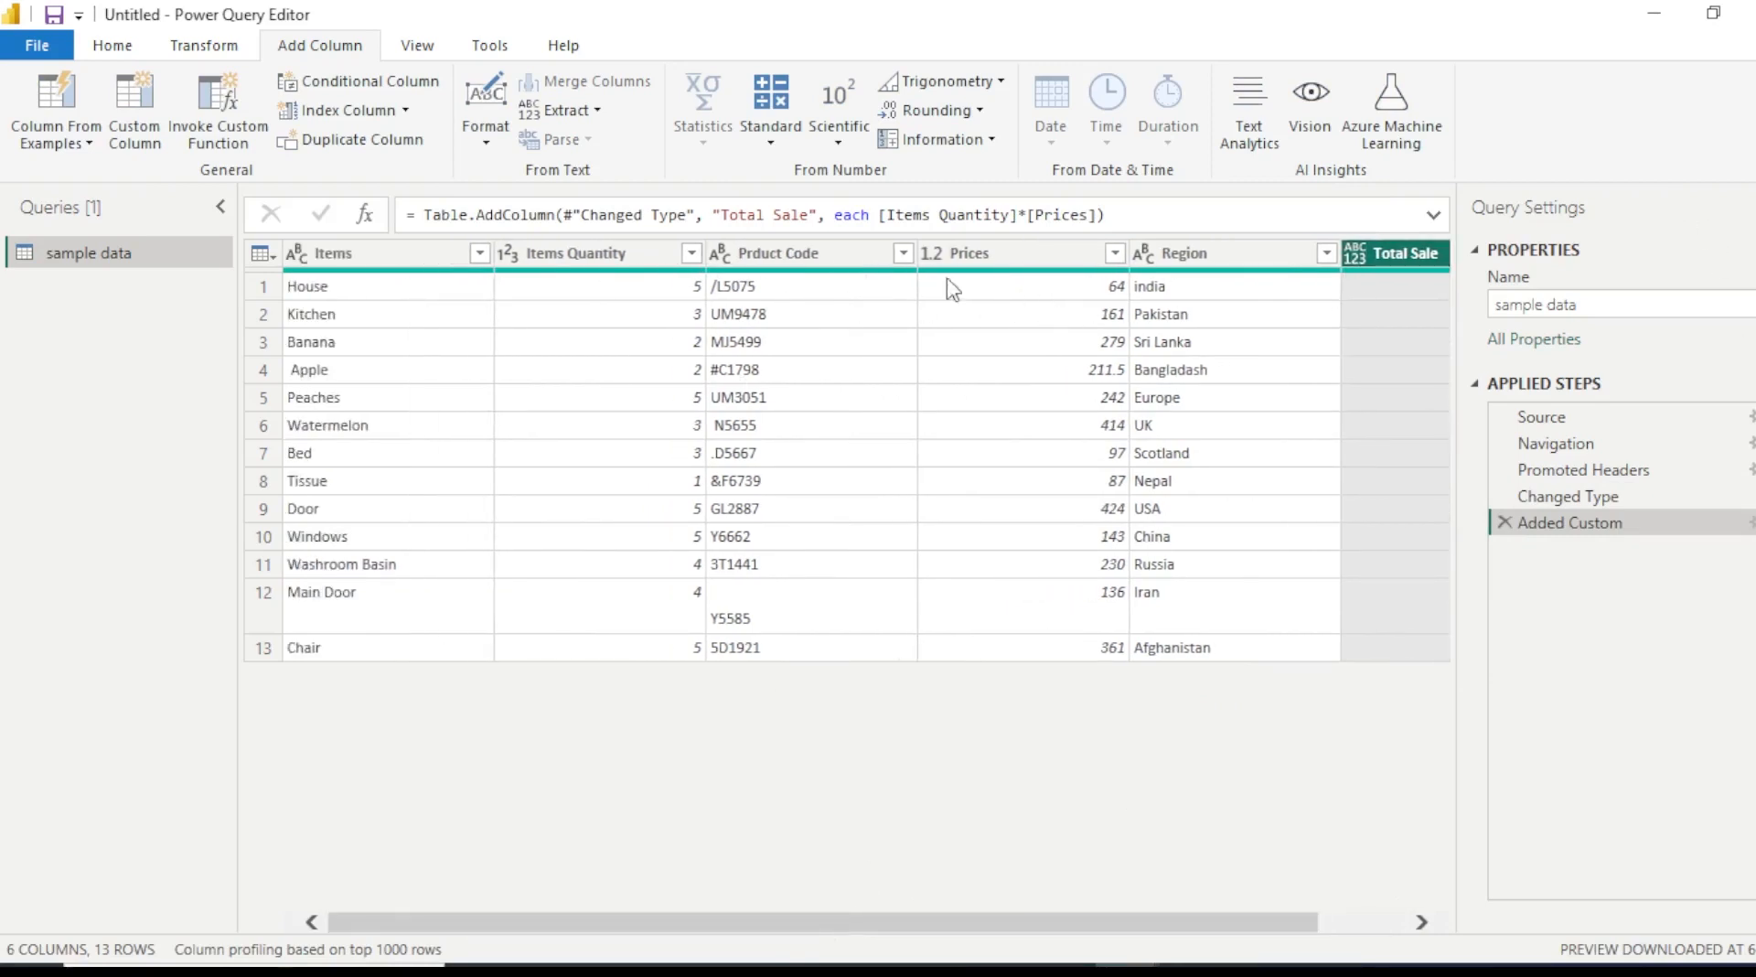
pyautogui.moveTo(1085, 930); pyautogui.dragTo(1231, 933)
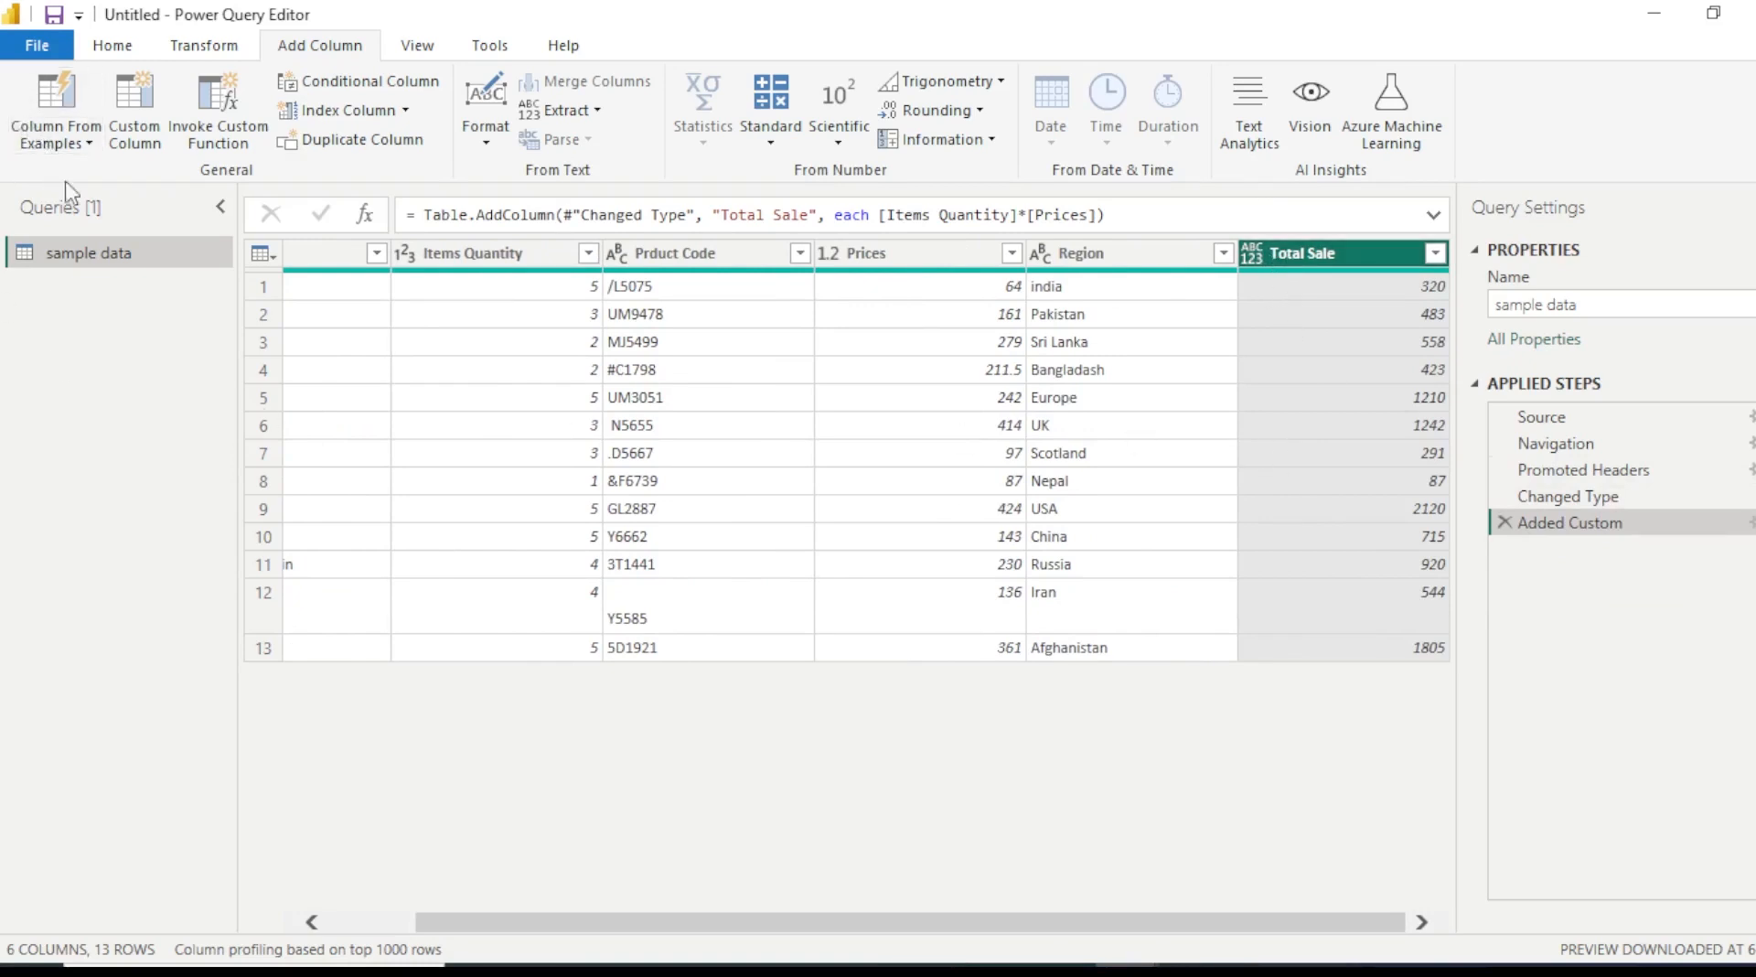
pyautogui.click(101, 47)
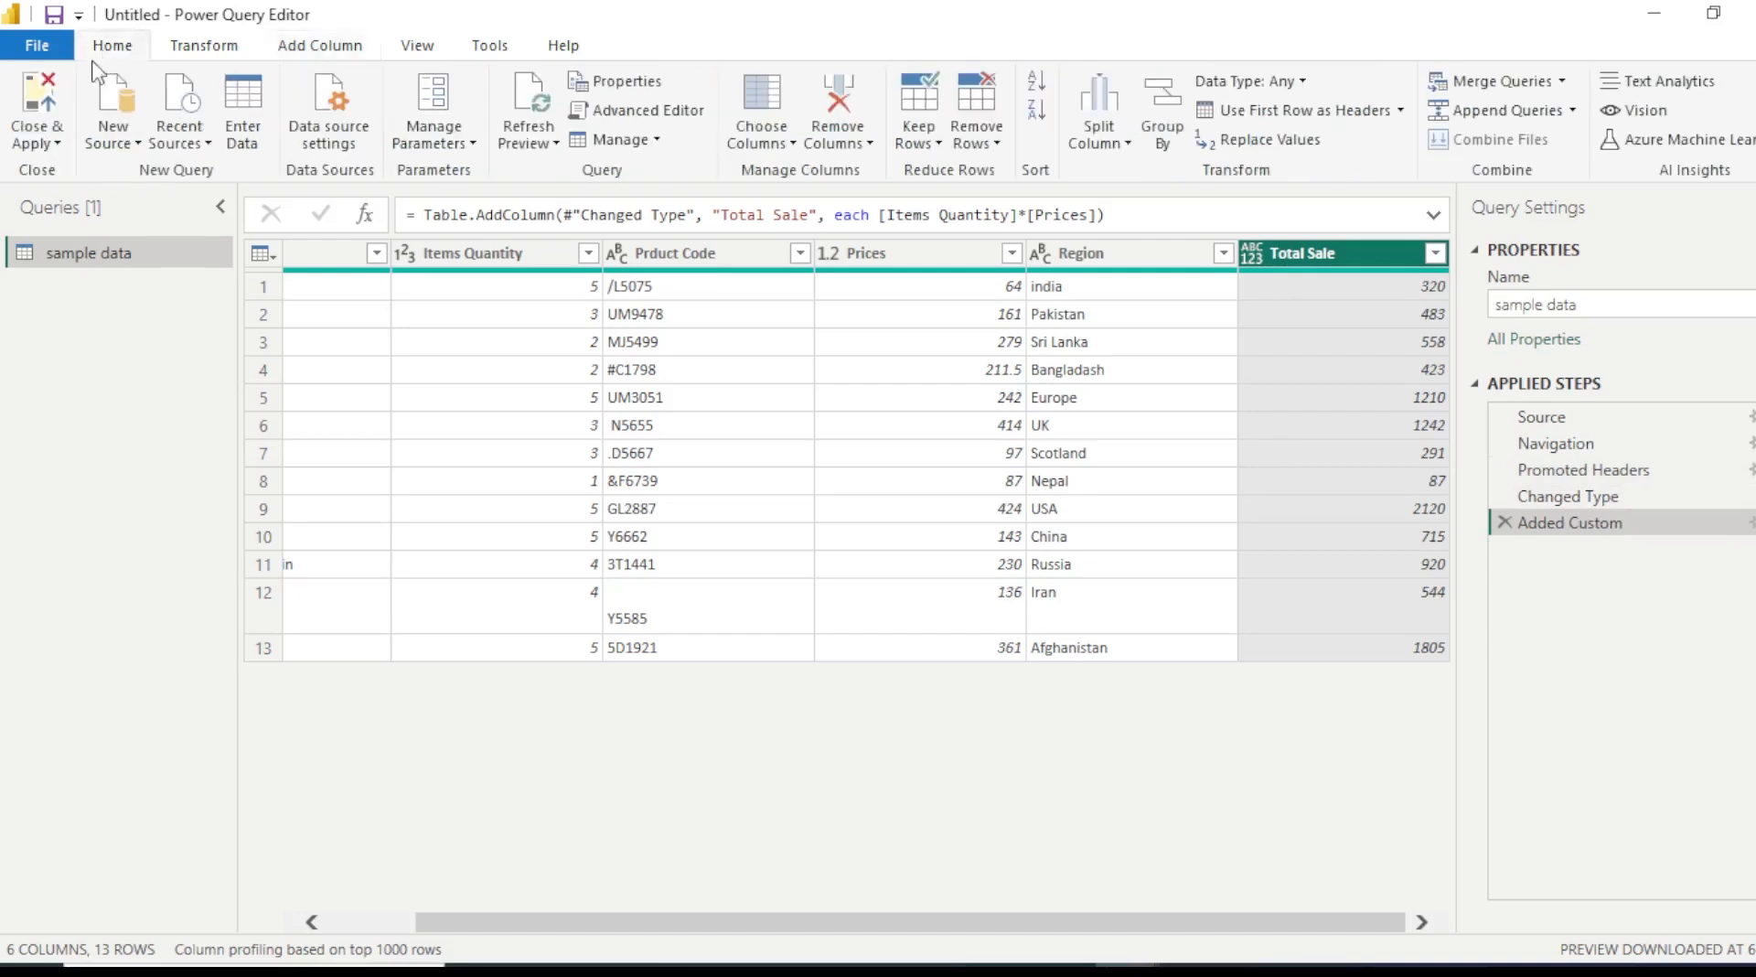
pyautogui.click(47, 146)
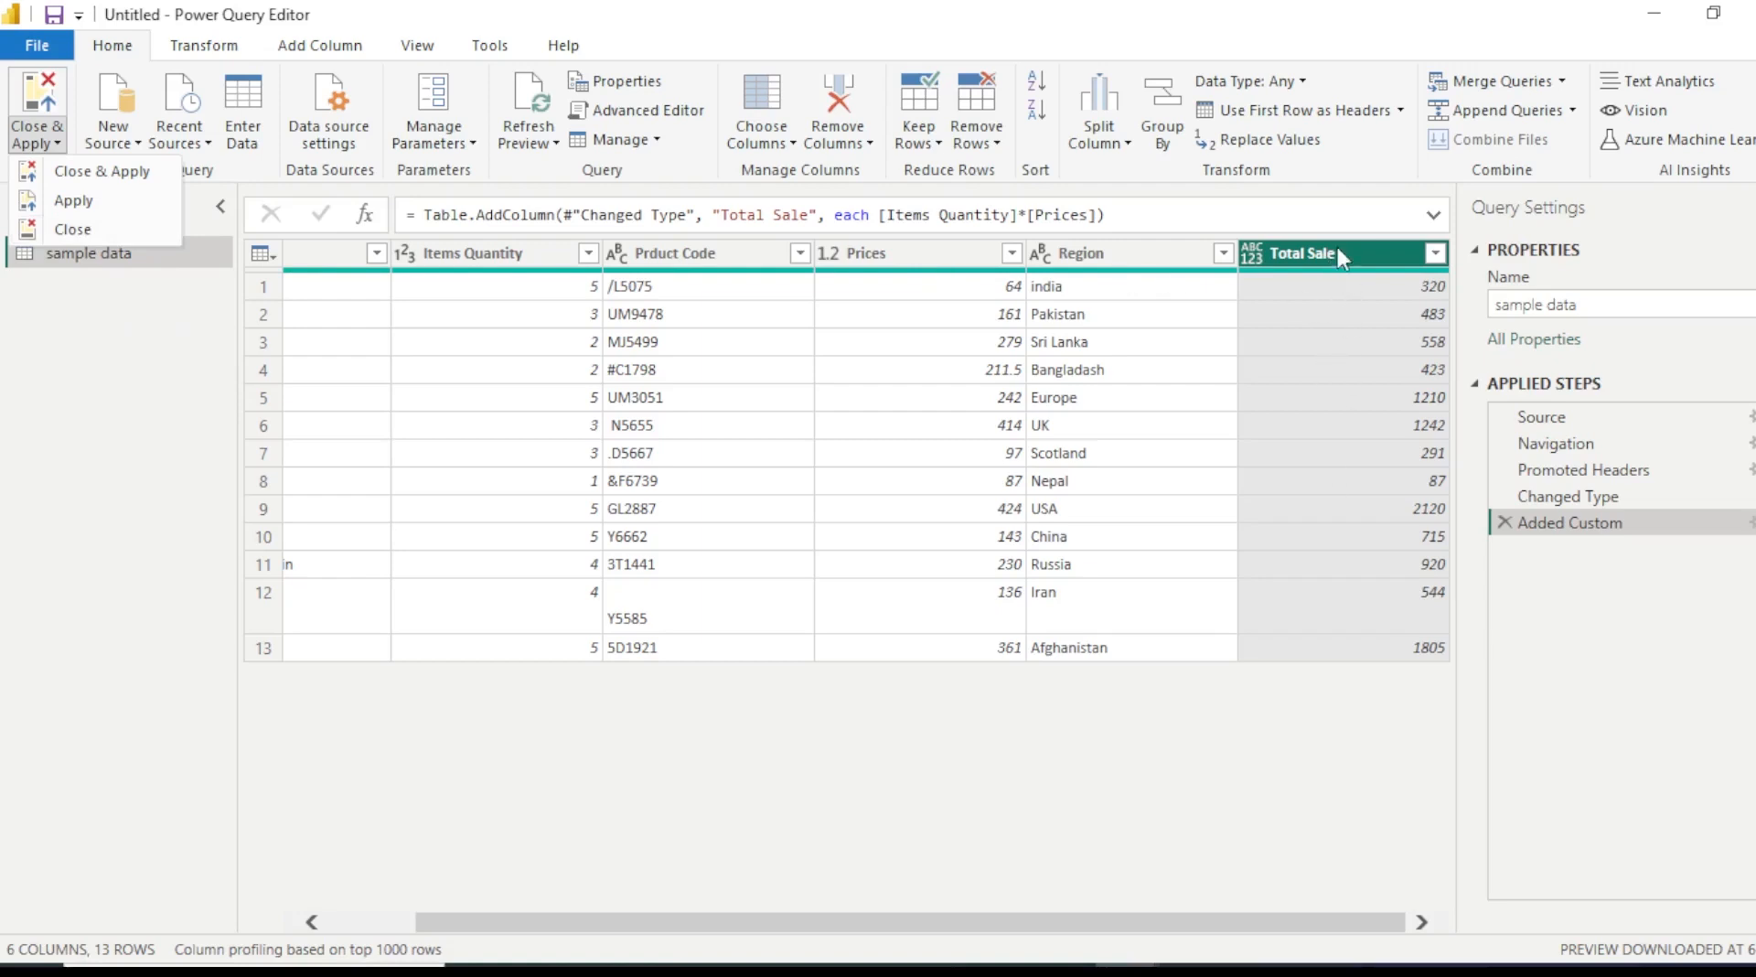
pyautogui.click(86, 179)
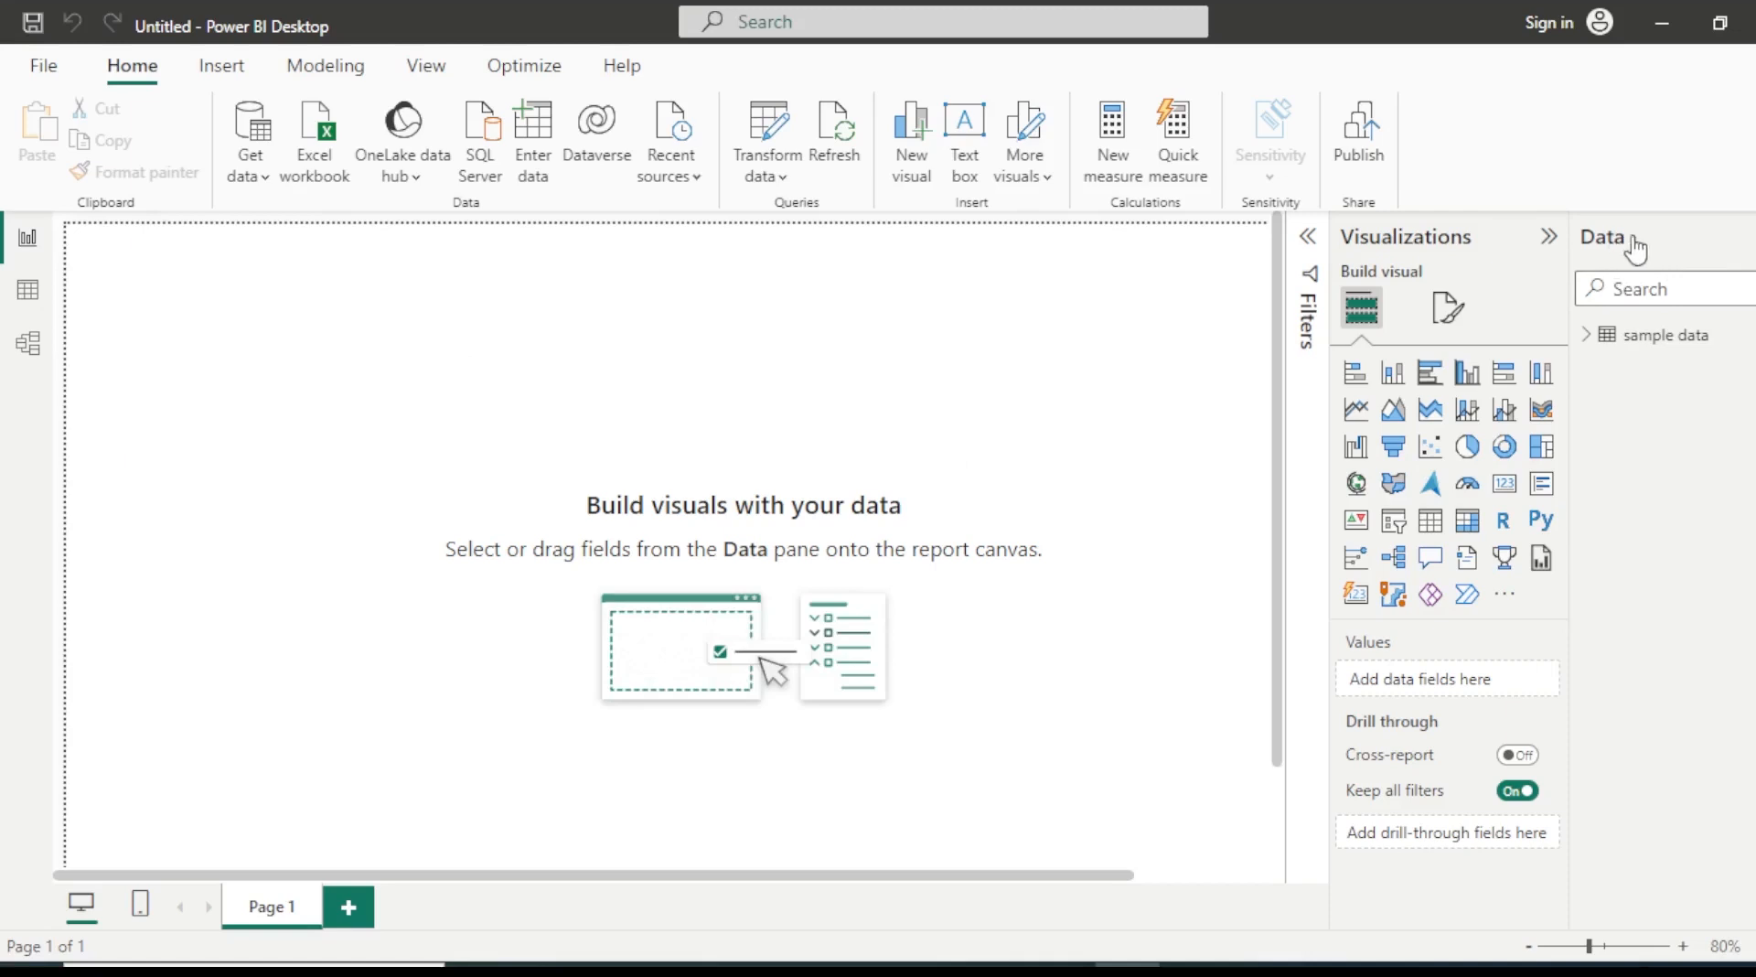
# - Examine the fields of the sample data table in the report view and collapse the list again
pyautogui.moveTo(1648, 358)
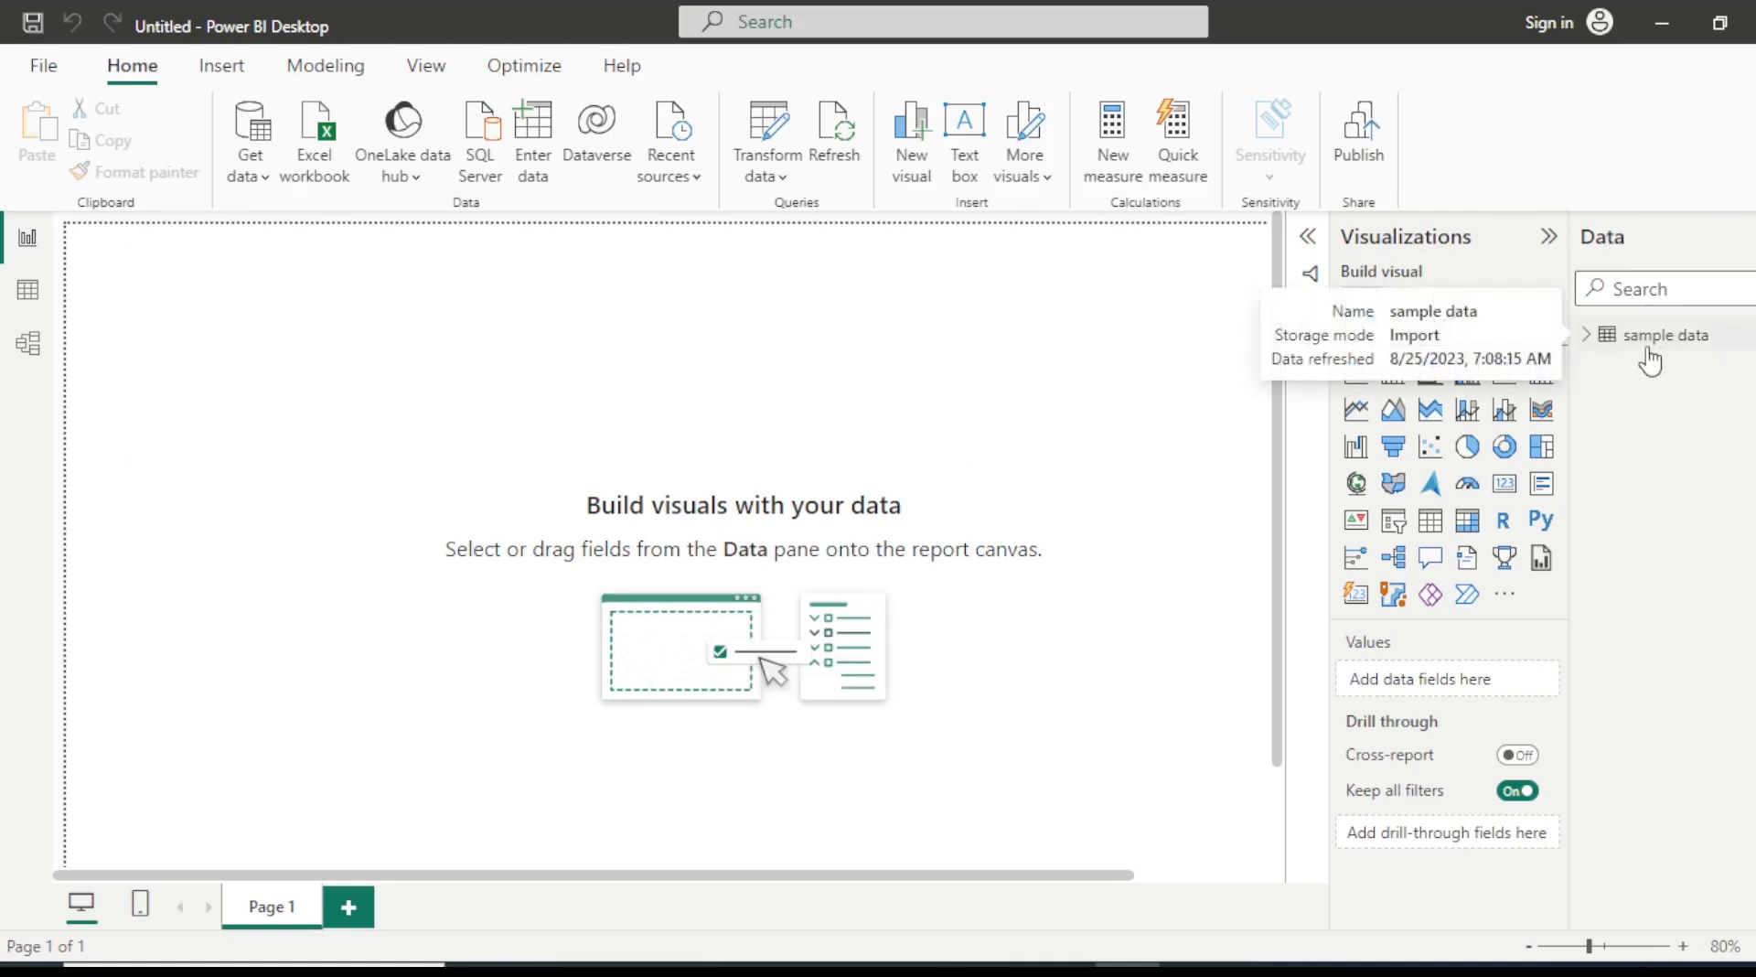
pyautogui.click(1587, 341)
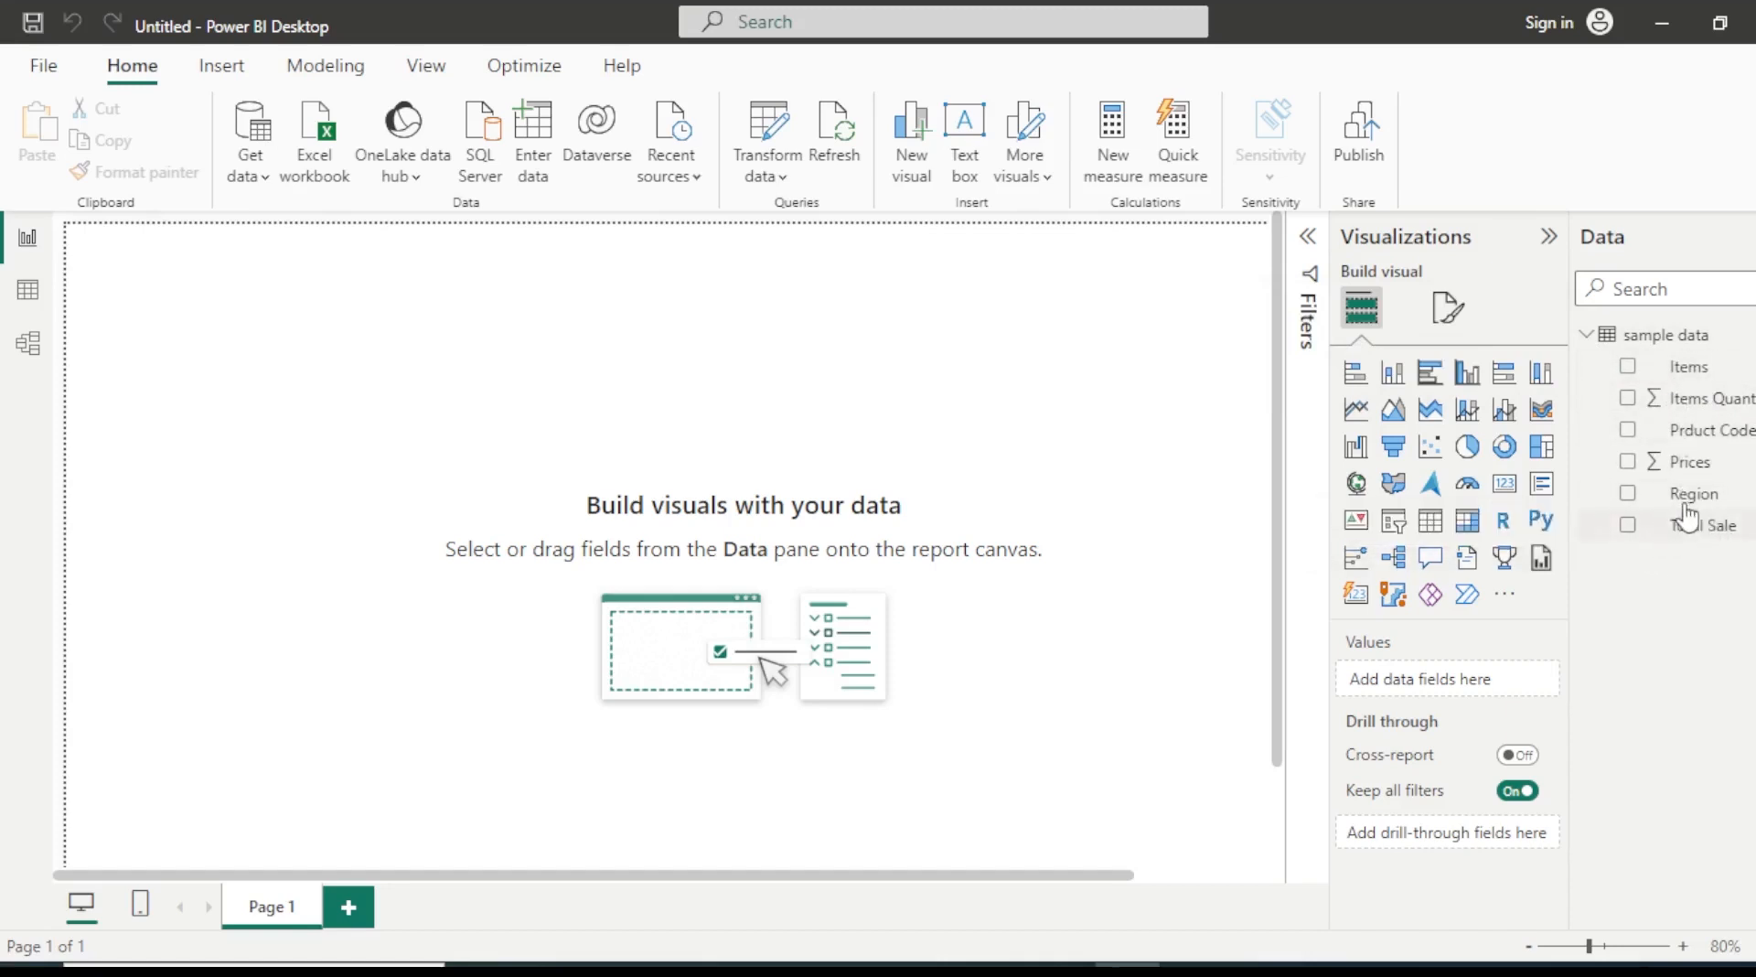
pyautogui.click(1586, 335)
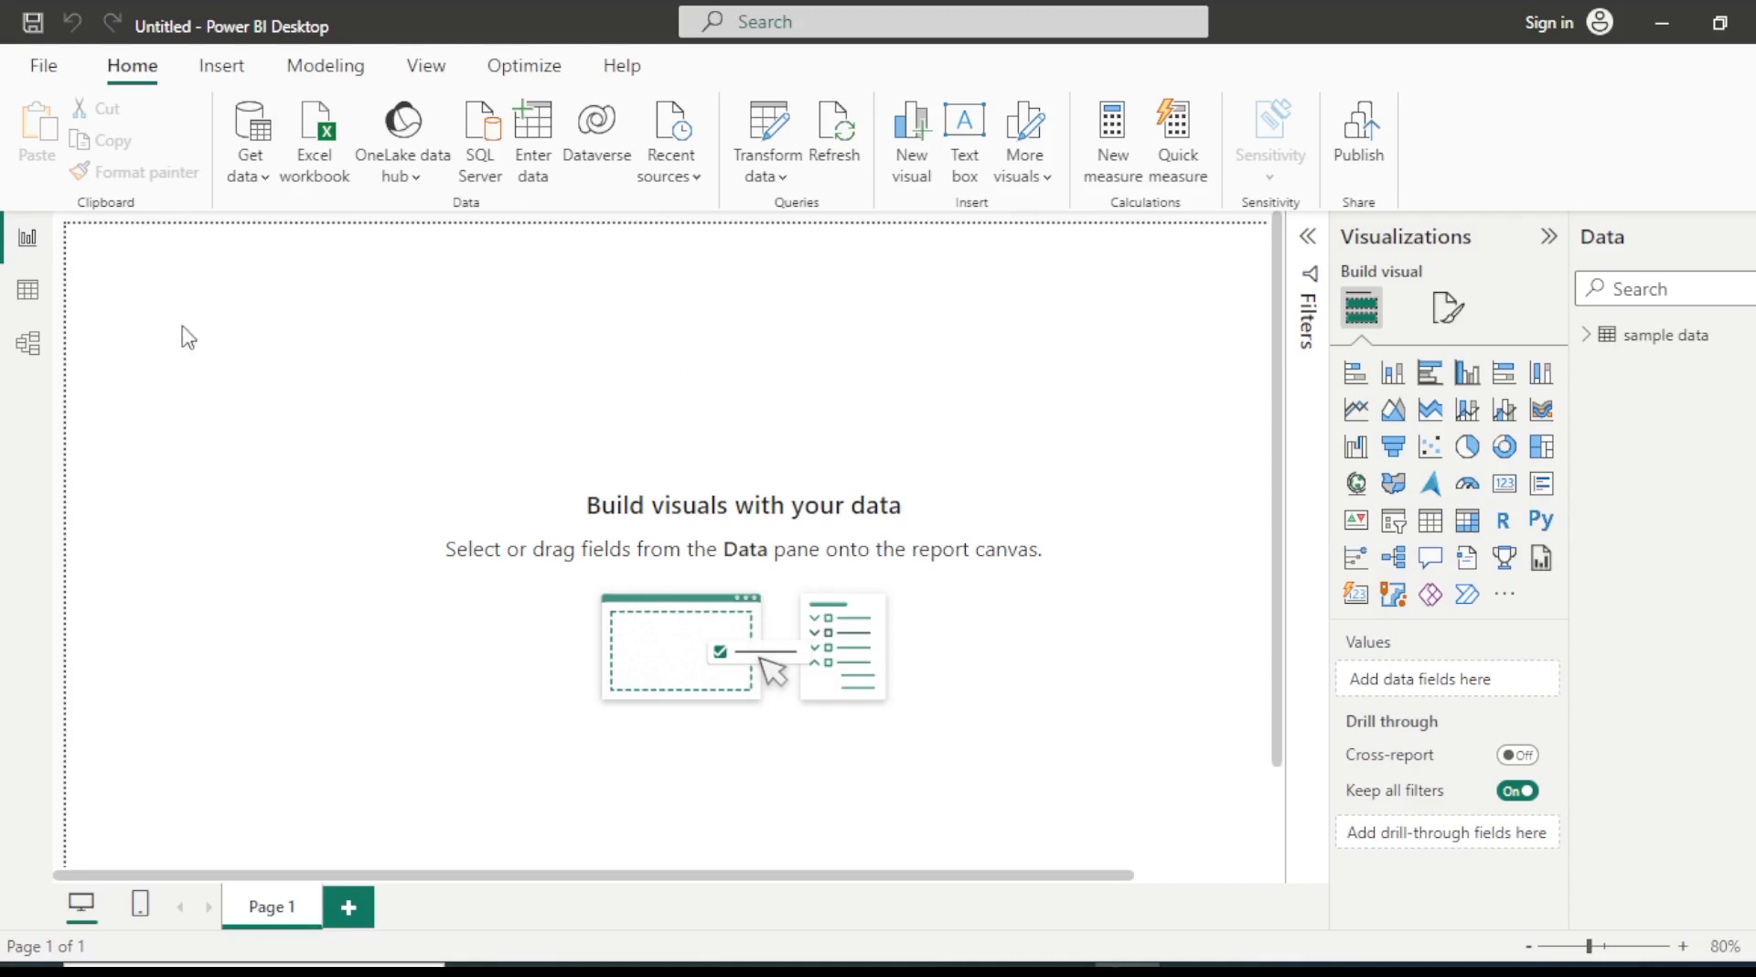
# - Show the loaded data as a table and change the Total Sale column's data type to Whole number, accepting the conversion
pyautogui.click(29, 292)
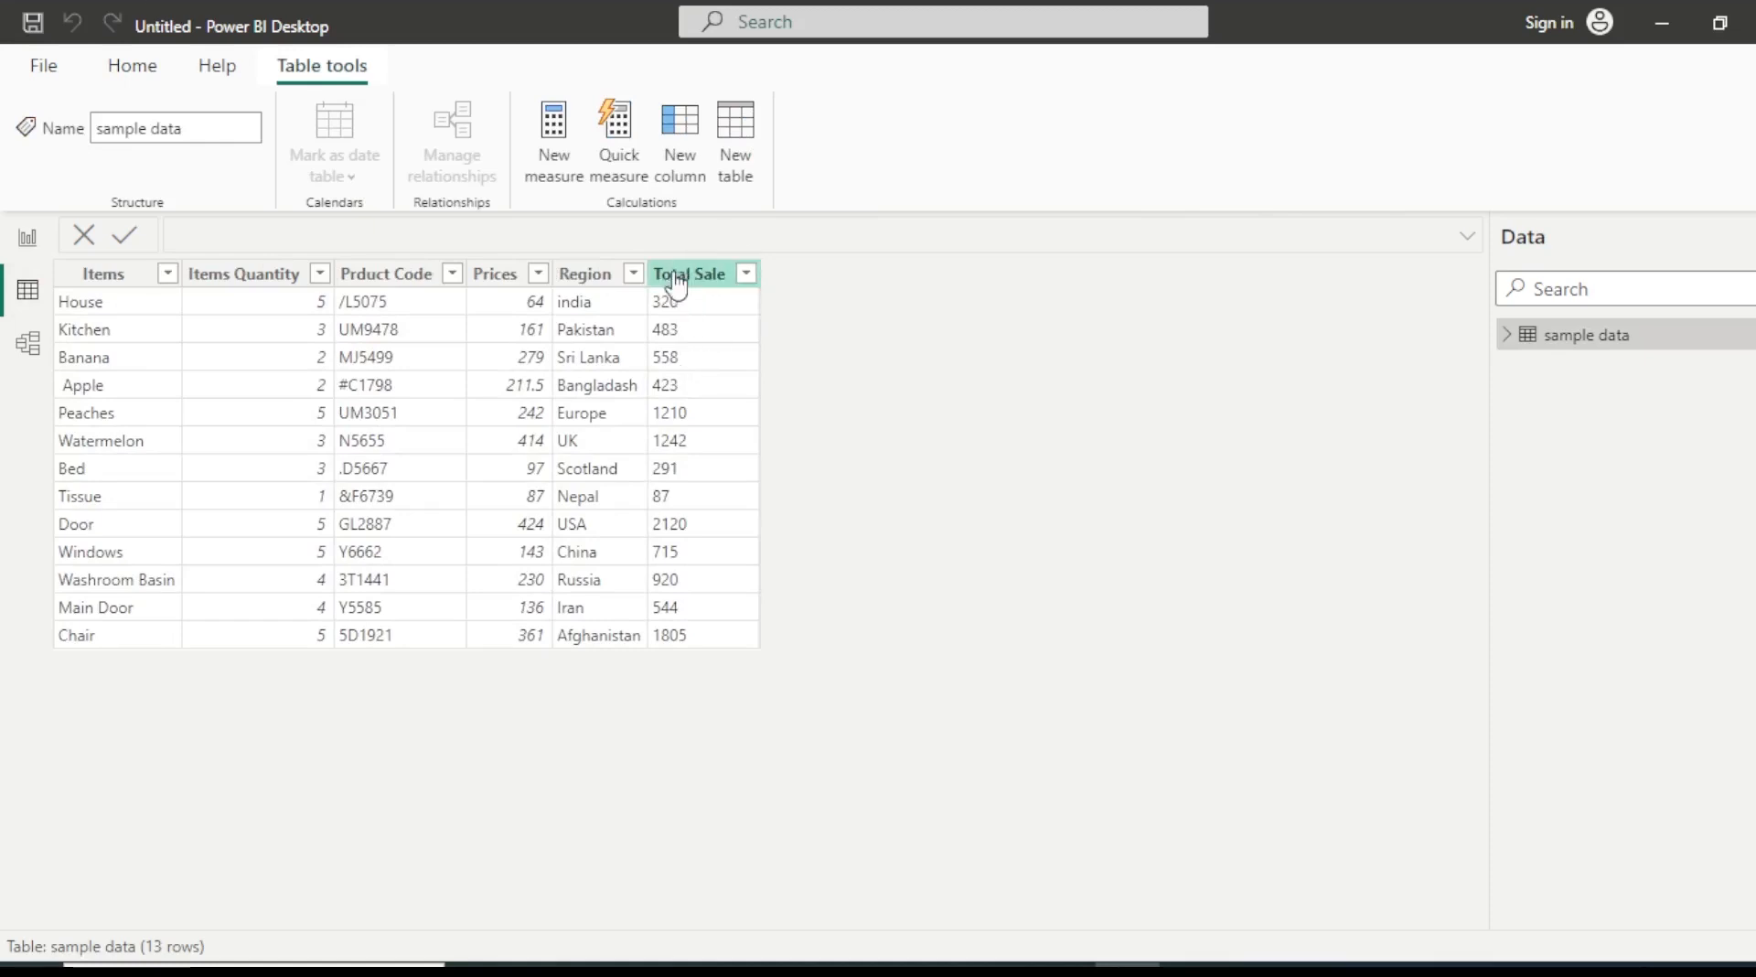
pyautogui.click(728, 274)
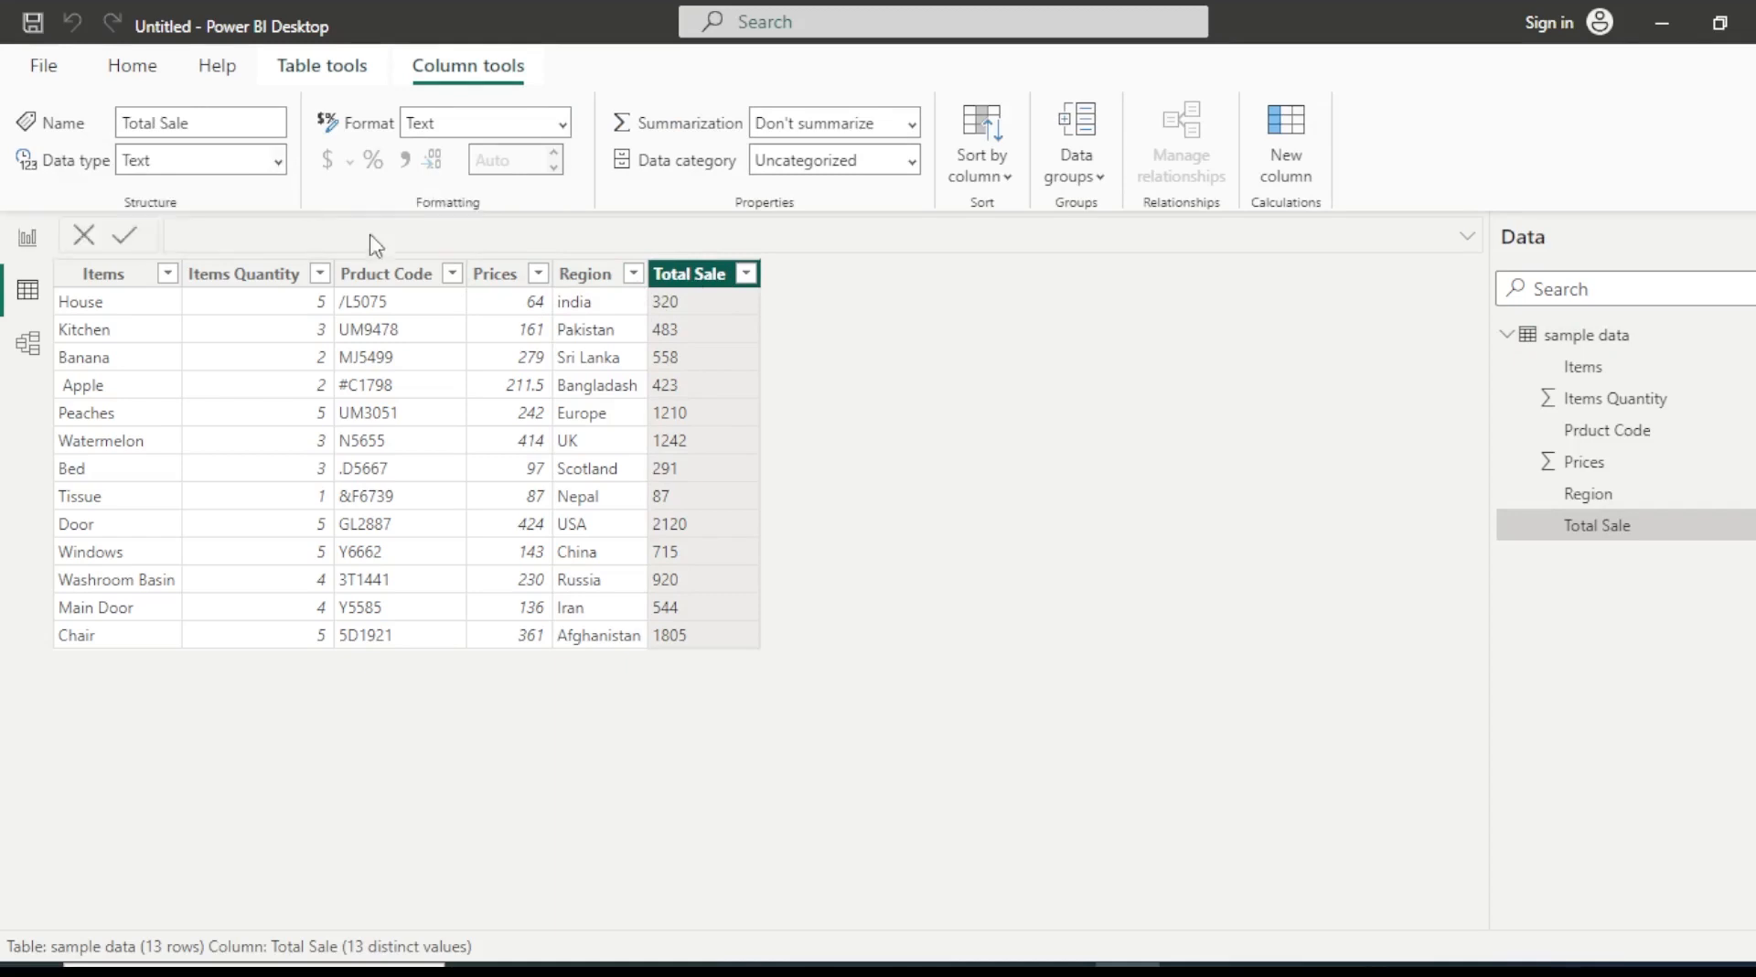
pyautogui.click(278, 163)
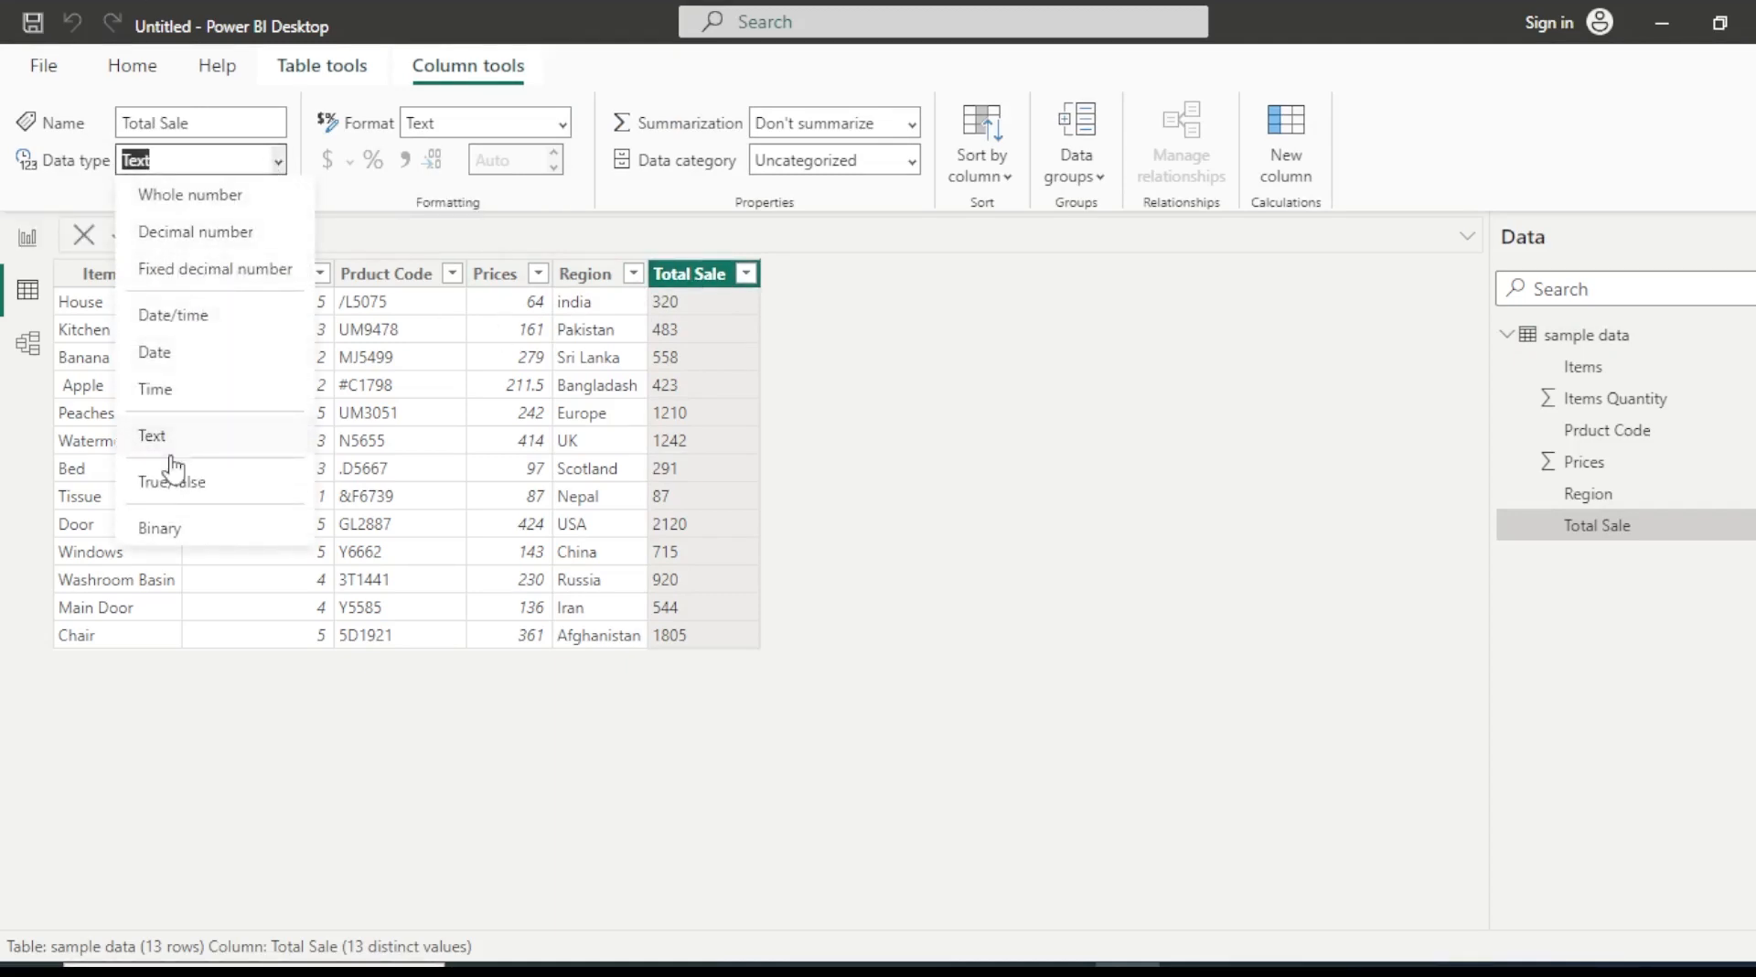
pyautogui.click(215, 201)
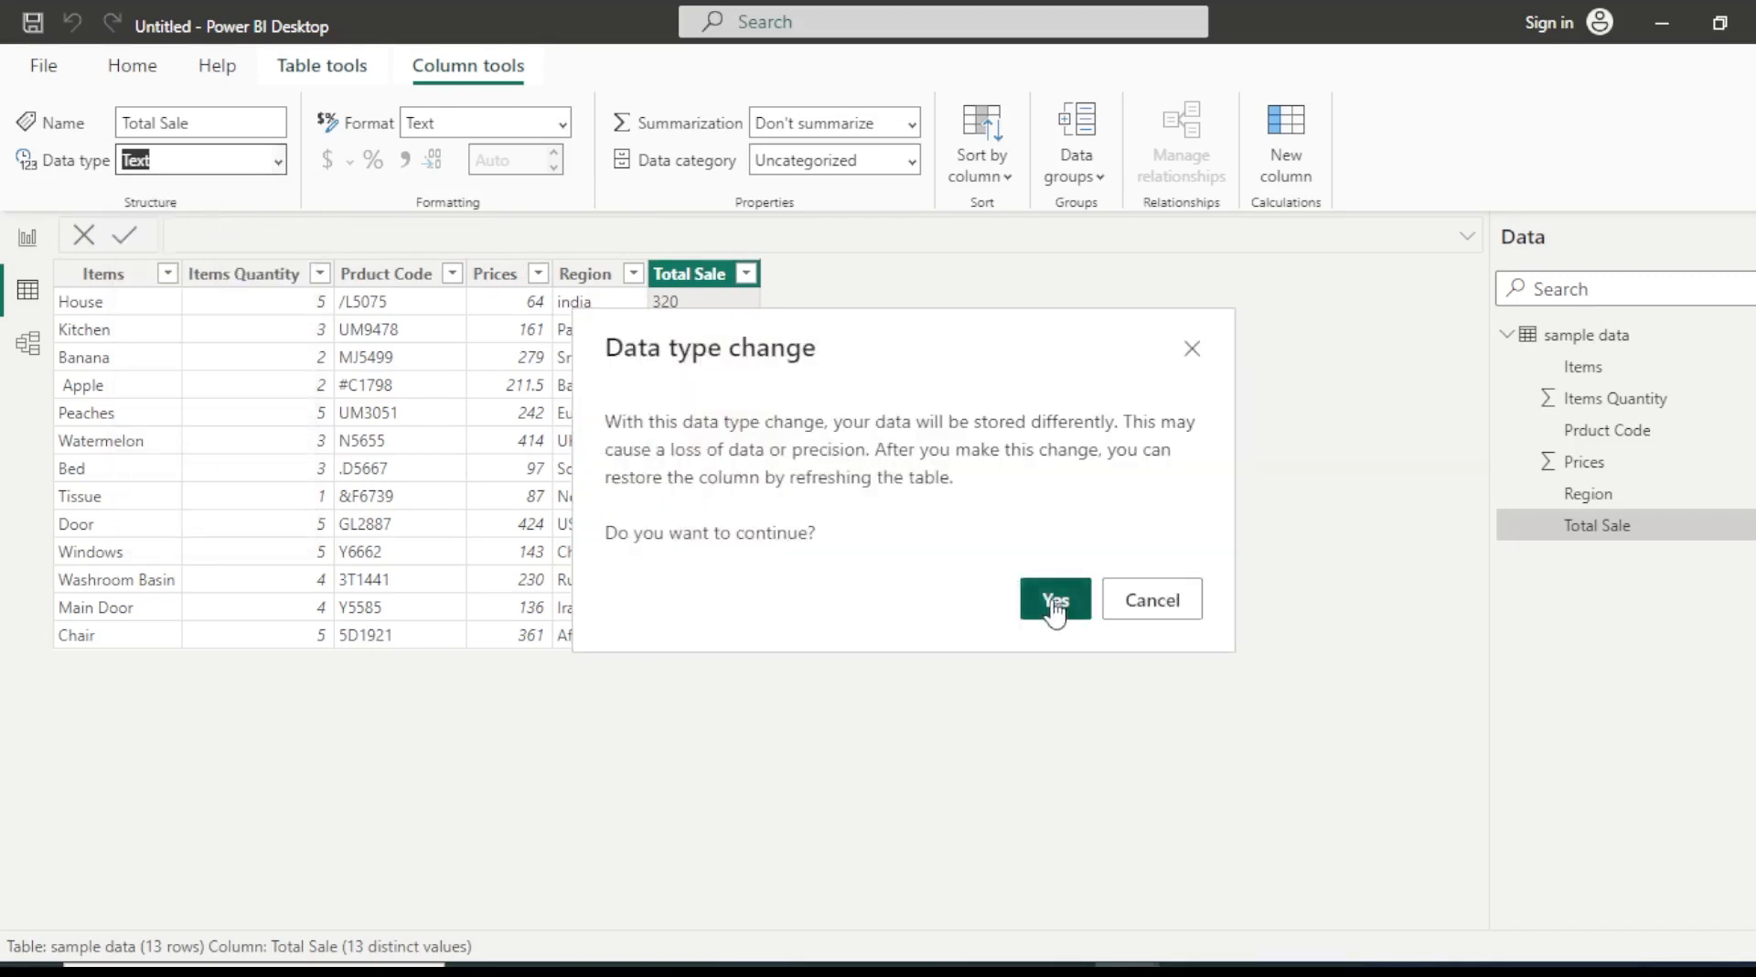
pyautogui.click(1049, 603)
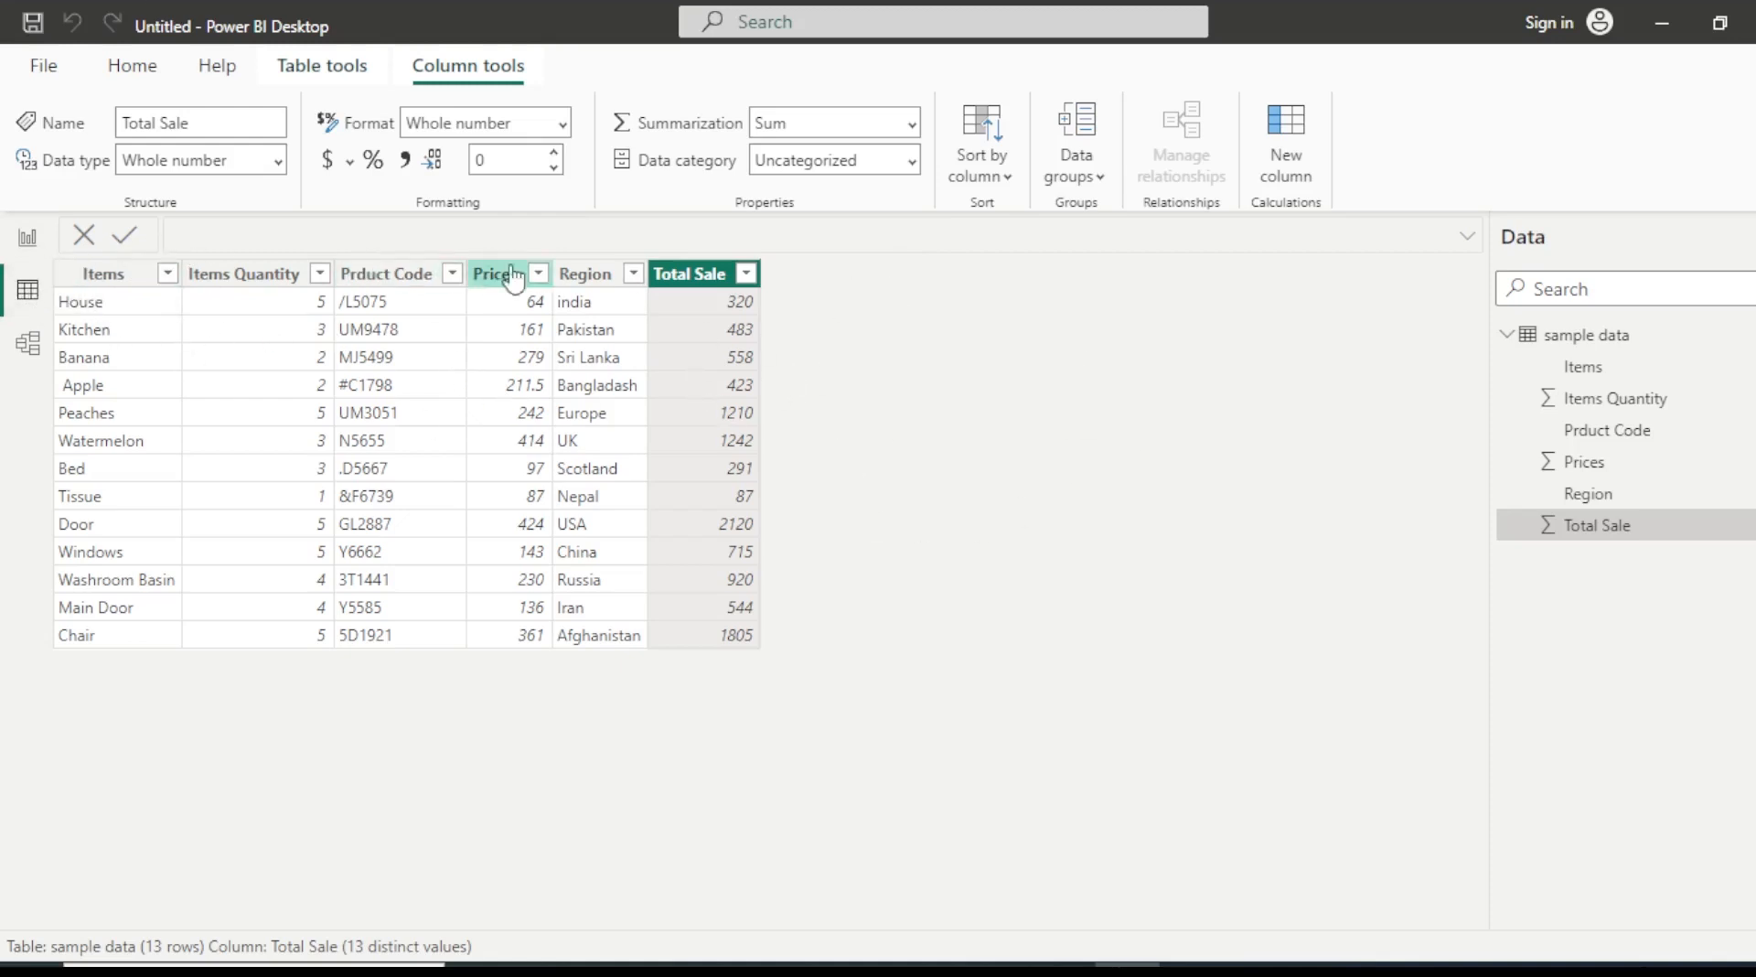
# - Look at the sample data table in the model view and return to the report view
pyautogui.click(29, 359)
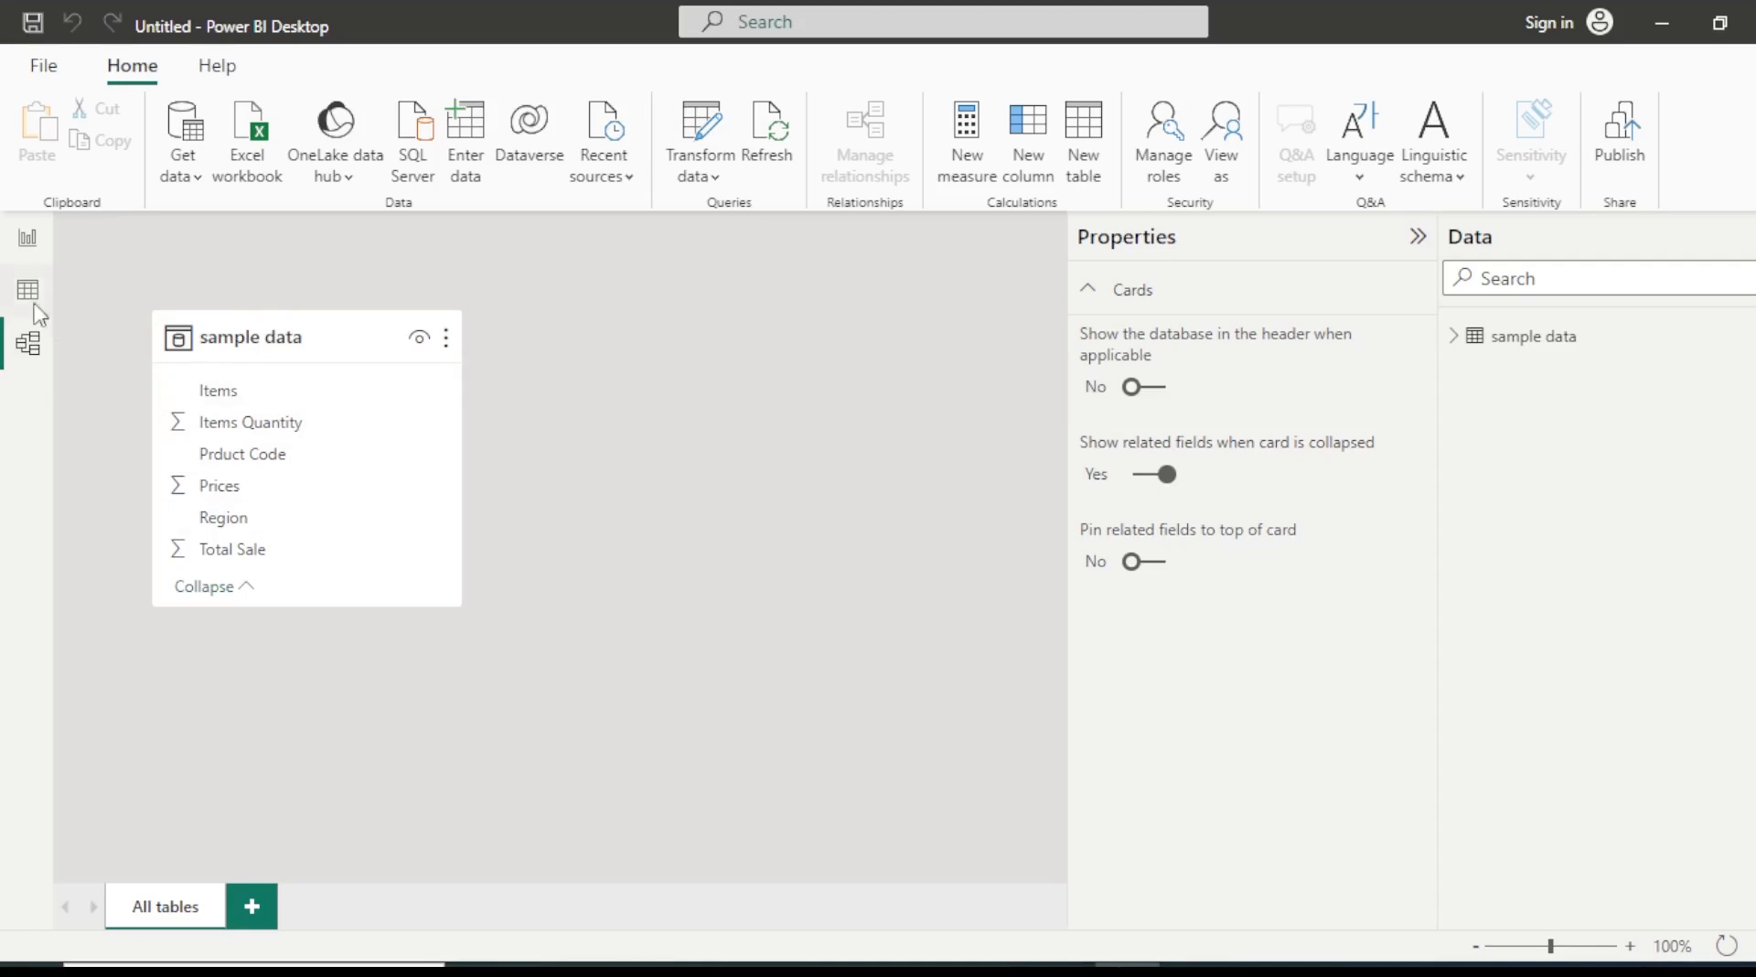
pyautogui.click(26, 242)
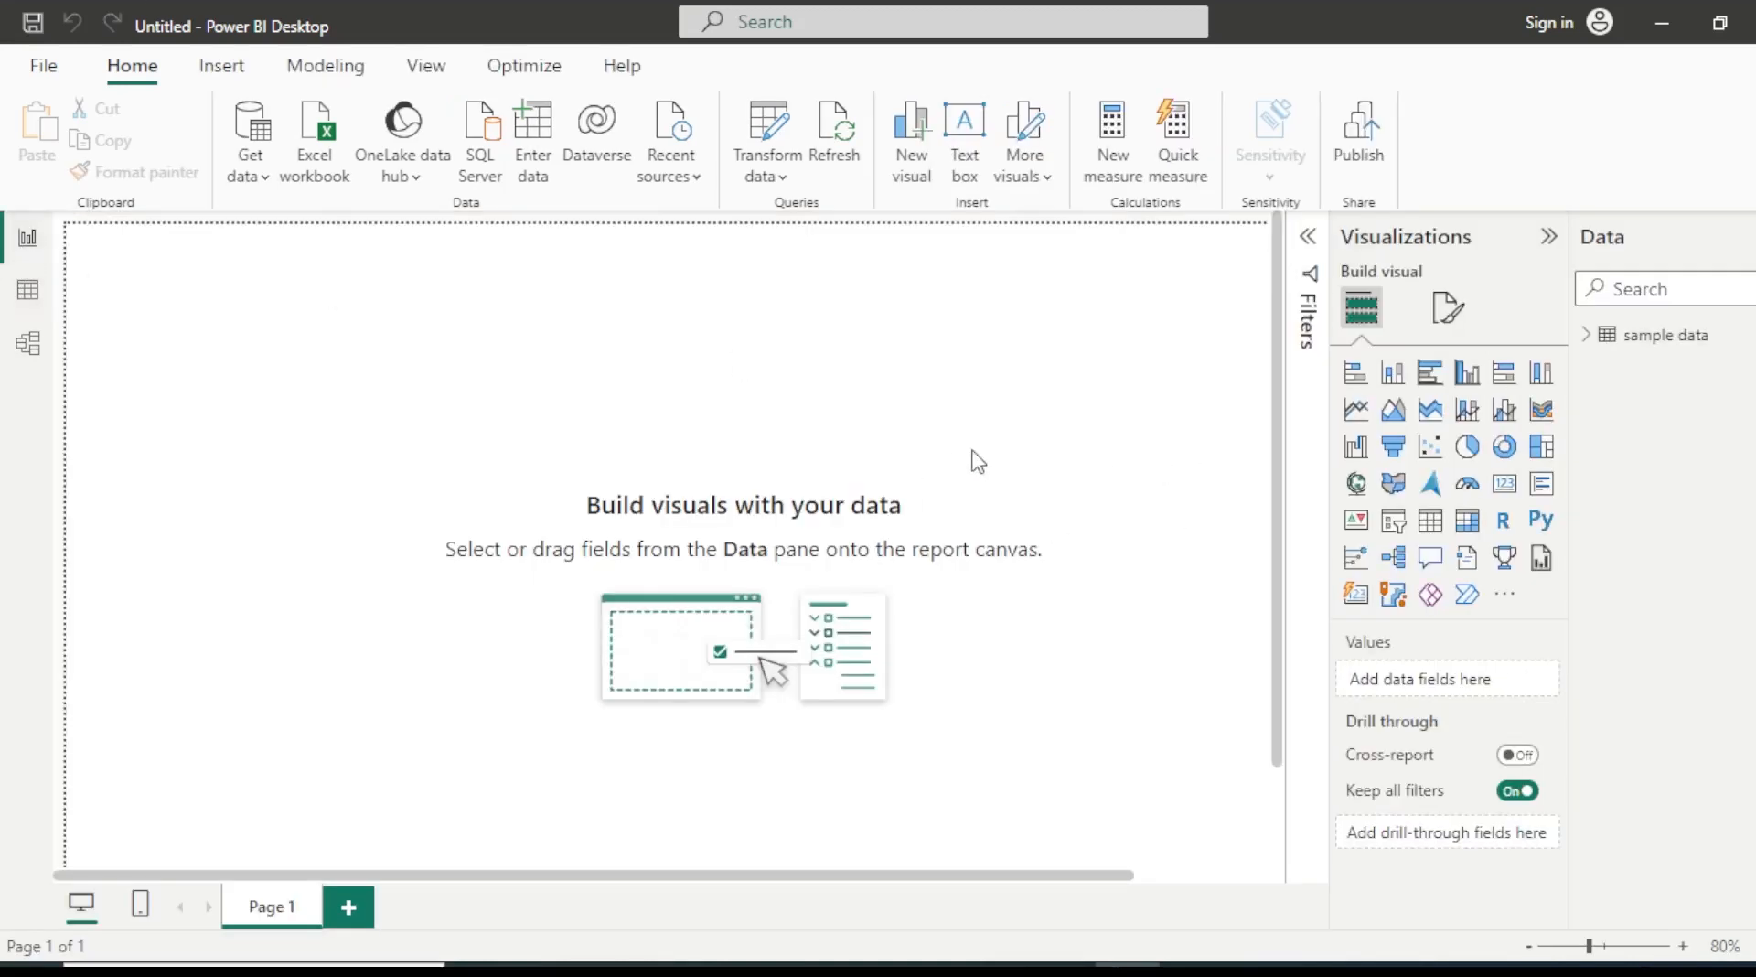